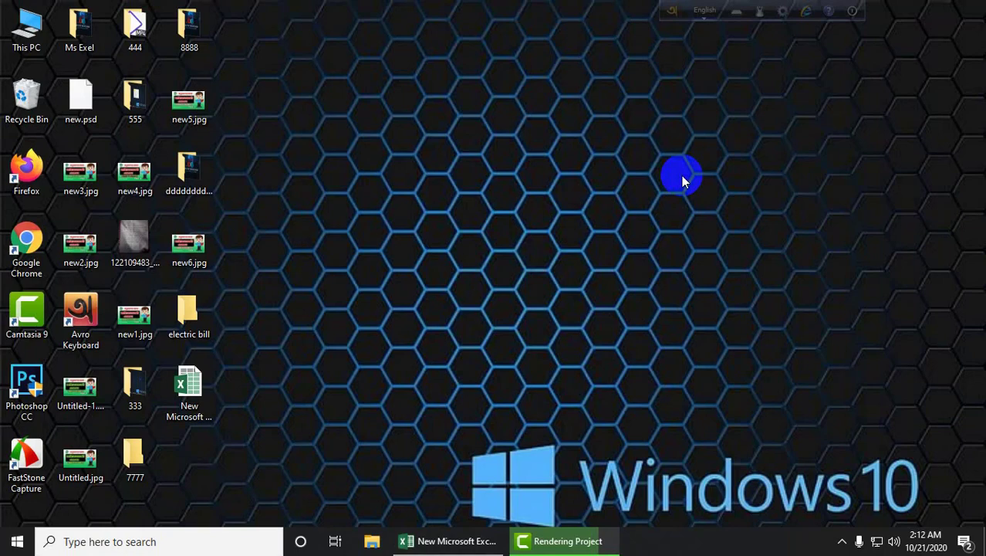
pyautogui.rightClick(280, 125)
pyautogui.click(320, 165)
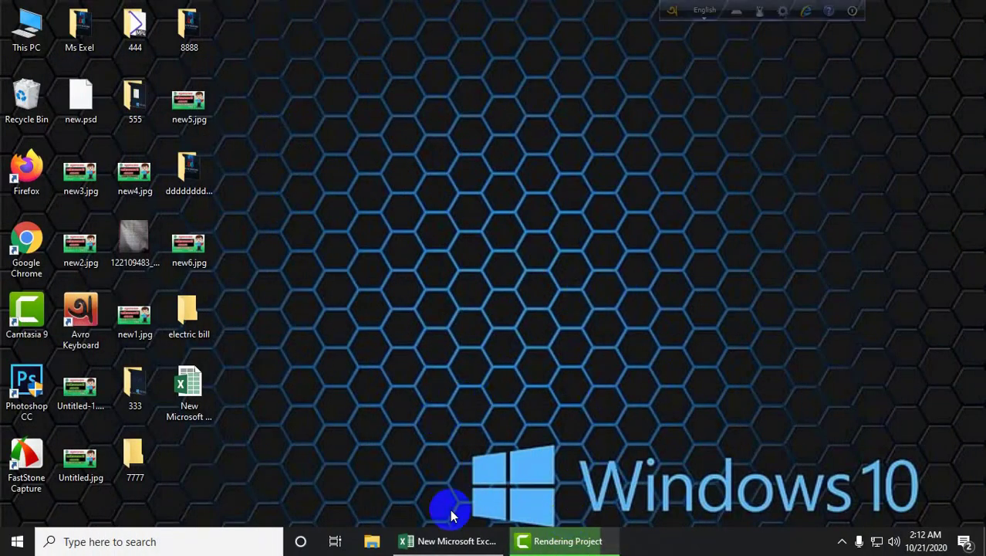
# Step: Switch to the New Microsoft Excel Worksheet workbook in Excel and delete the black text box listing the unit rates
pyautogui.click(426, 543)
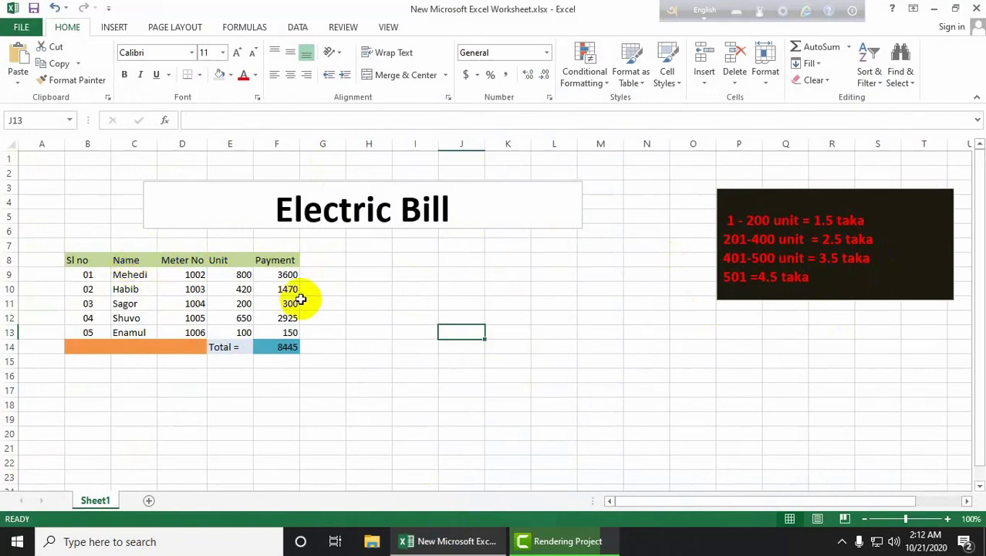
pyautogui.click(755, 220)
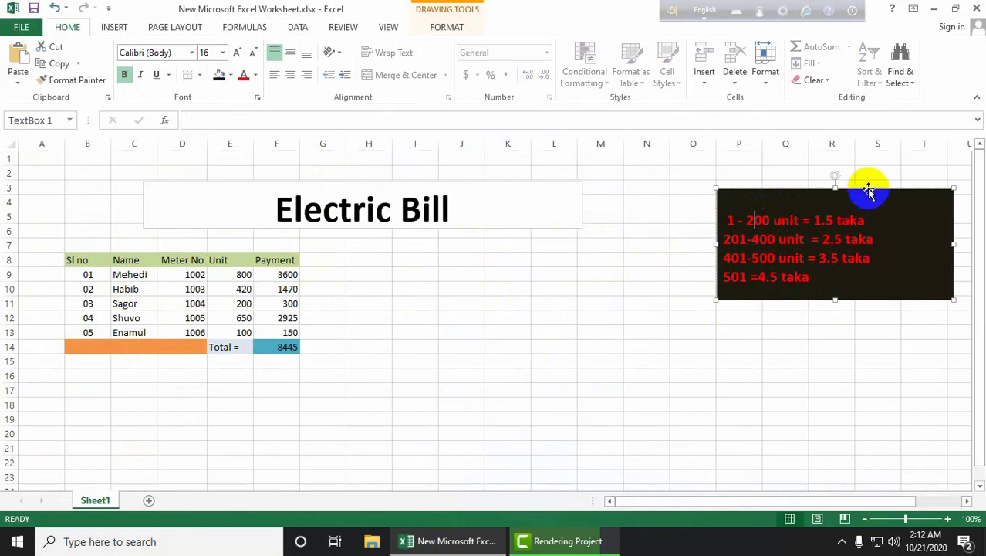
pyautogui.click(868, 189)
pyautogui.press('Delete')
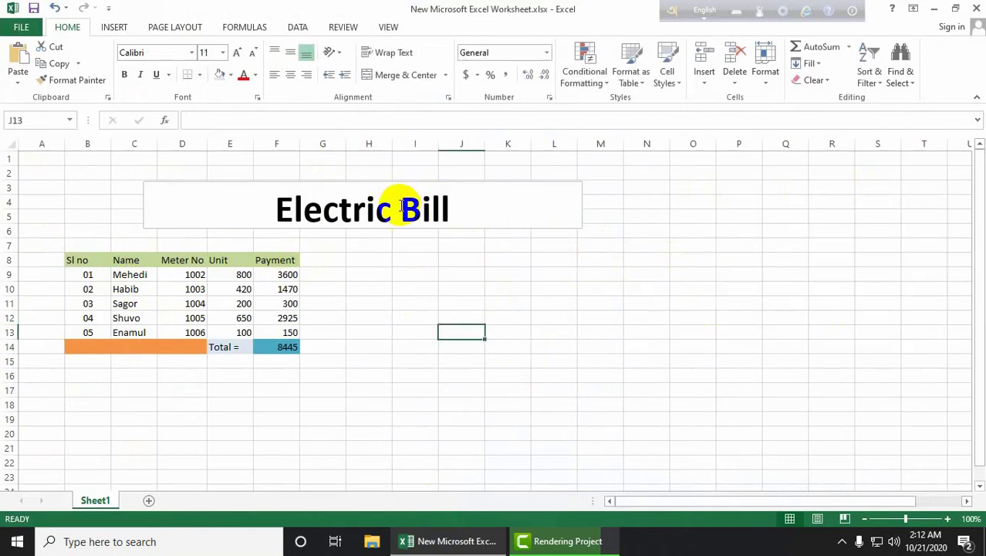
# Step: Clear the old bill table's contents from A8:J18 and remove the fill colour from those cells
pyautogui.click(450, 206)
pyautogui.click(198, 260)
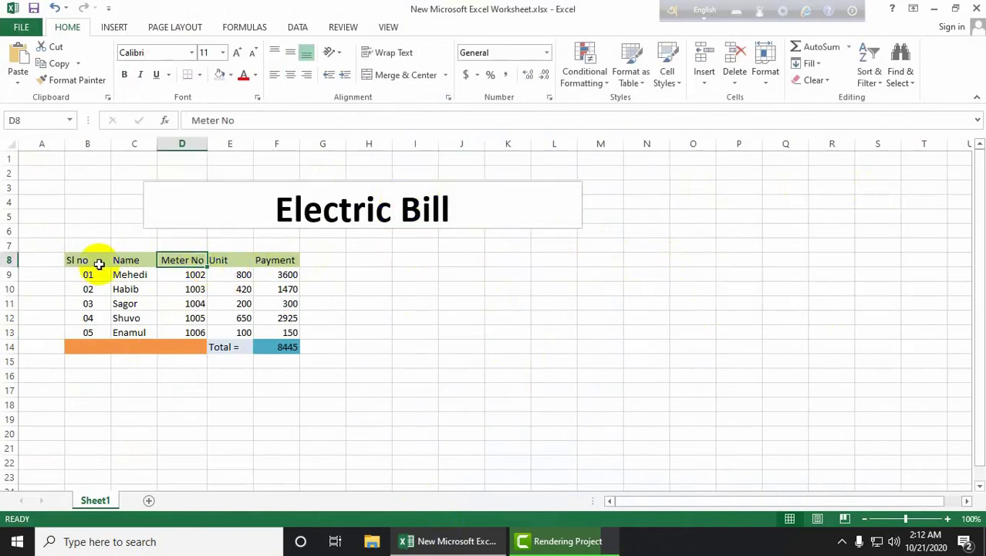
pyautogui.moveTo(51, 261); pyautogui.dragTo(451, 406)
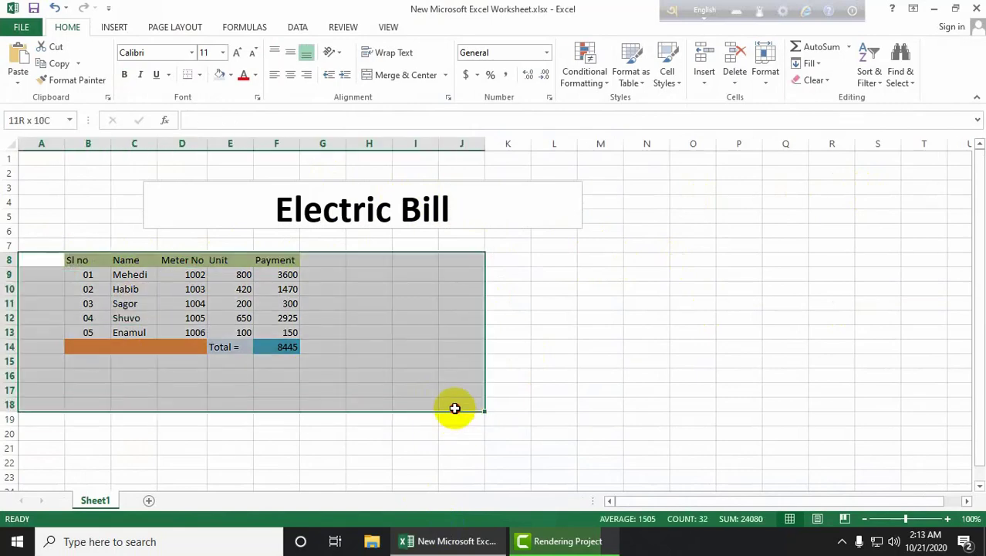
pyautogui.press('Delete')
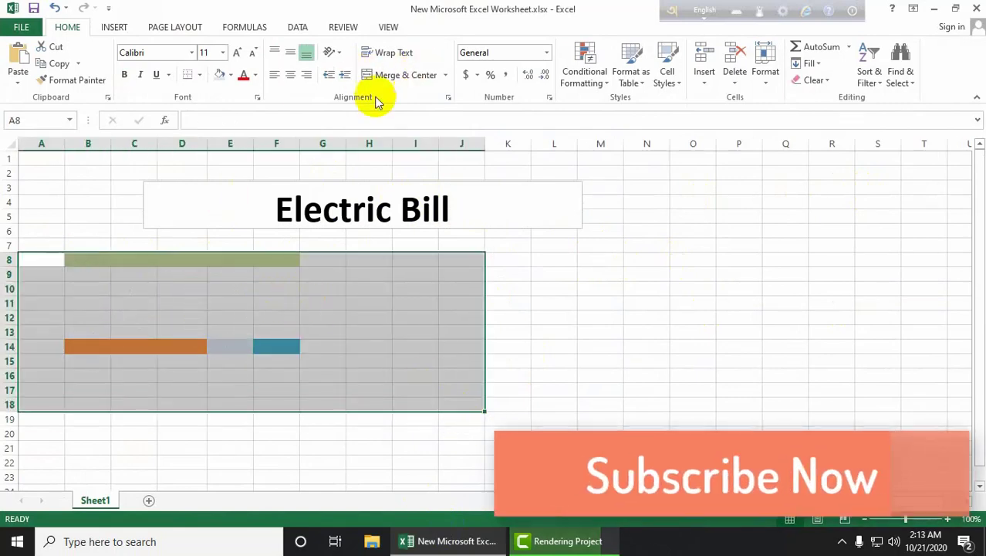
pyautogui.click(232, 73)
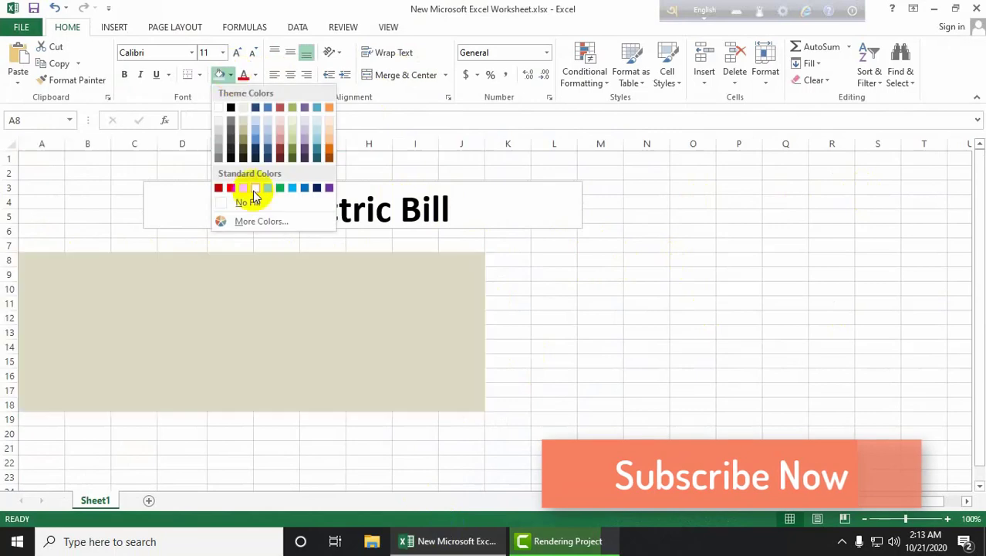
pyautogui.click(245, 203)
pyautogui.click(451, 323)
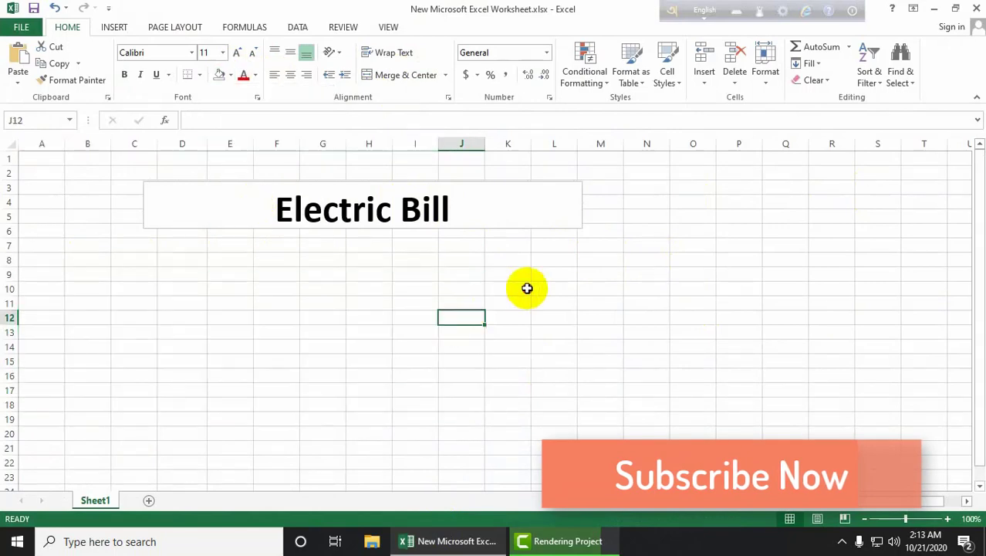
pyautogui.click(527, 286)
# Step: Move the title text box so it spans about columns F to O near row 2, and replace its text with "Salary Sheet"
pyautogui.click(352, 213)
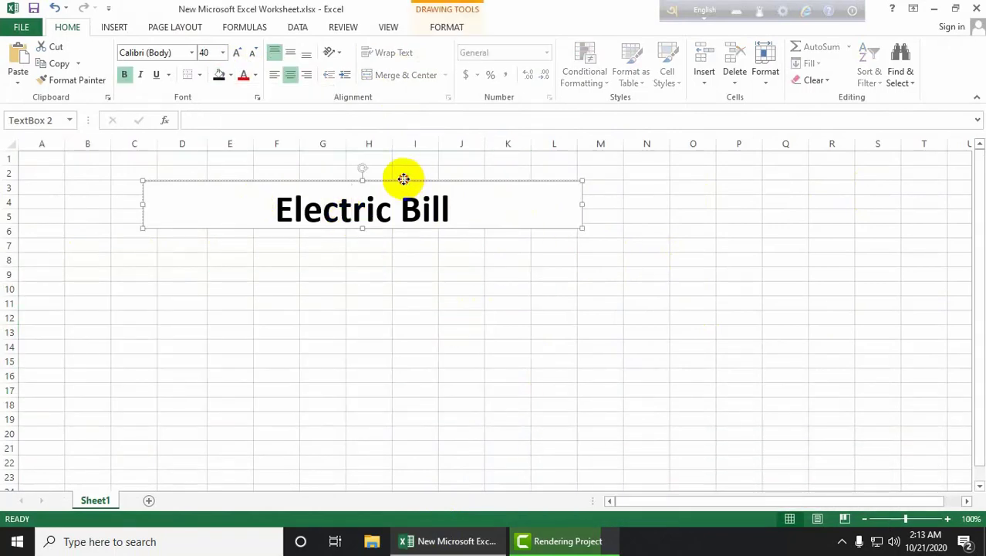
pyautogui.moveTo(403, 176); pyautogui.dragTo(546, 168)
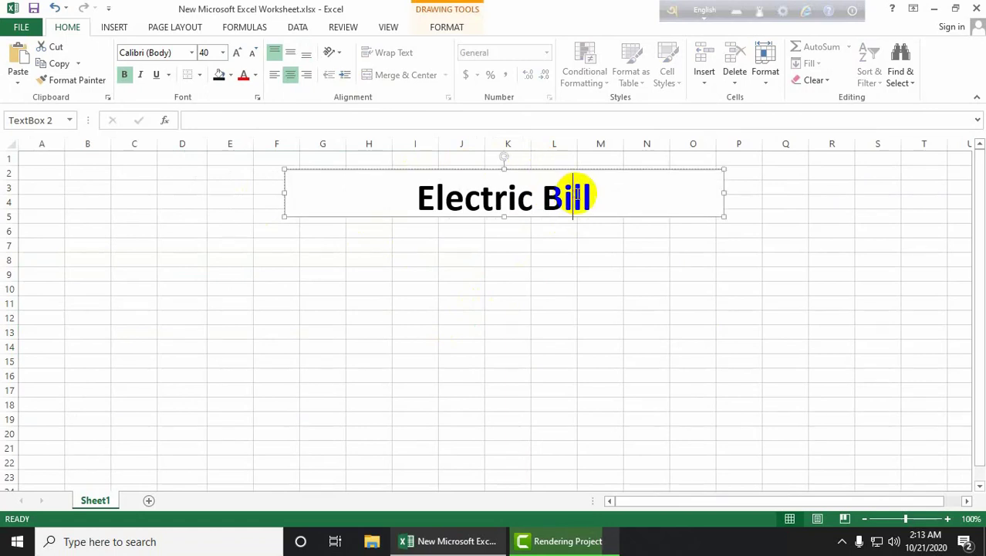
pyautogui.moveTo(591, 196); pyautogui.dragTo(409, 193)
pyautogui.write('Sala')
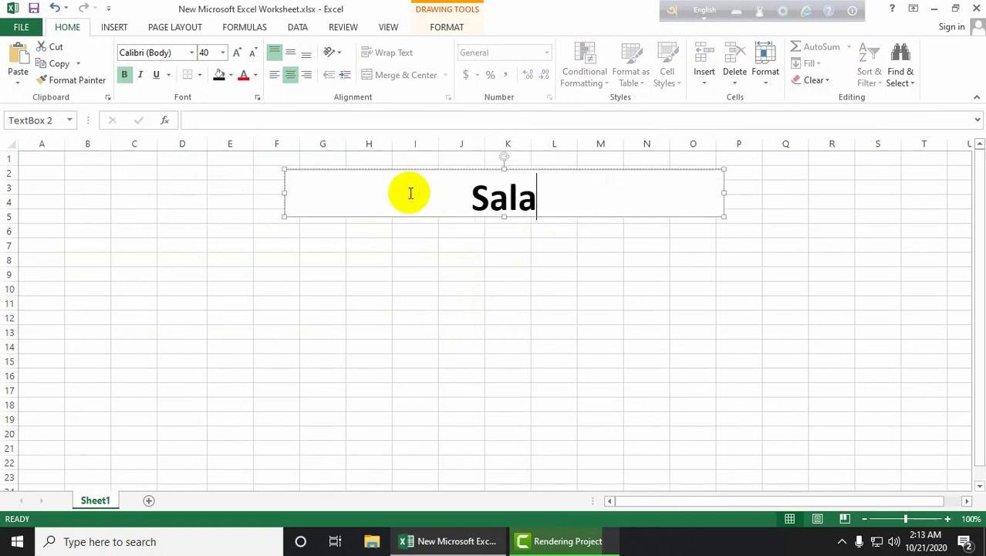
pyautogui.write('ry ')
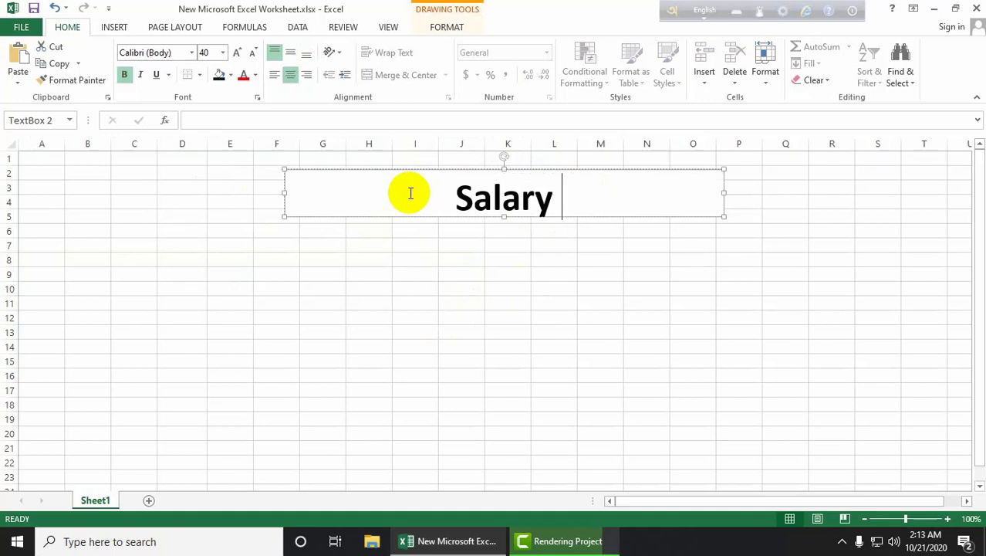
pyautogui.write('Sheet')
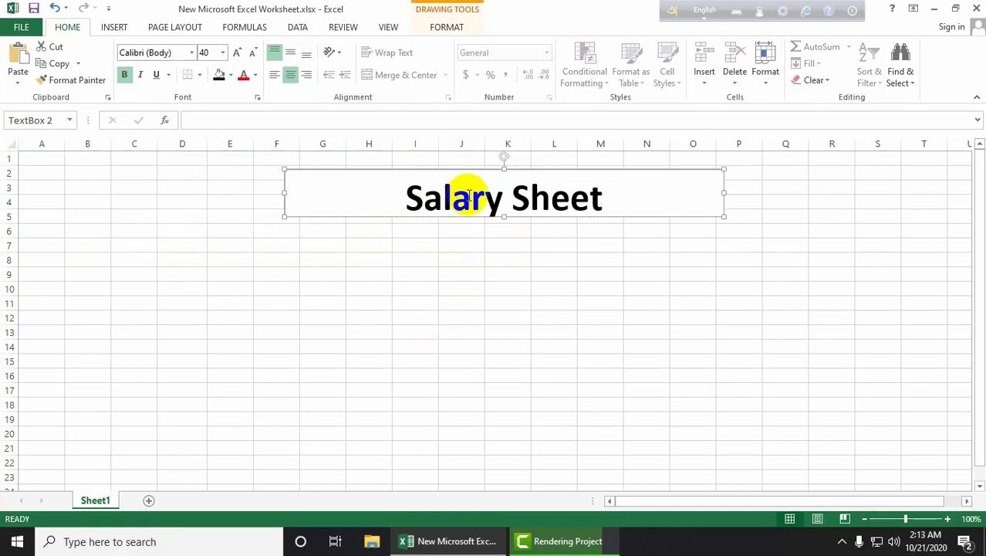
# Step: Set the "Salary Sheet" title's font size to 32 and fill its text box with light orange
pyautogui.moveTo(604, 198); pyautogui.dragTo(385, 198)
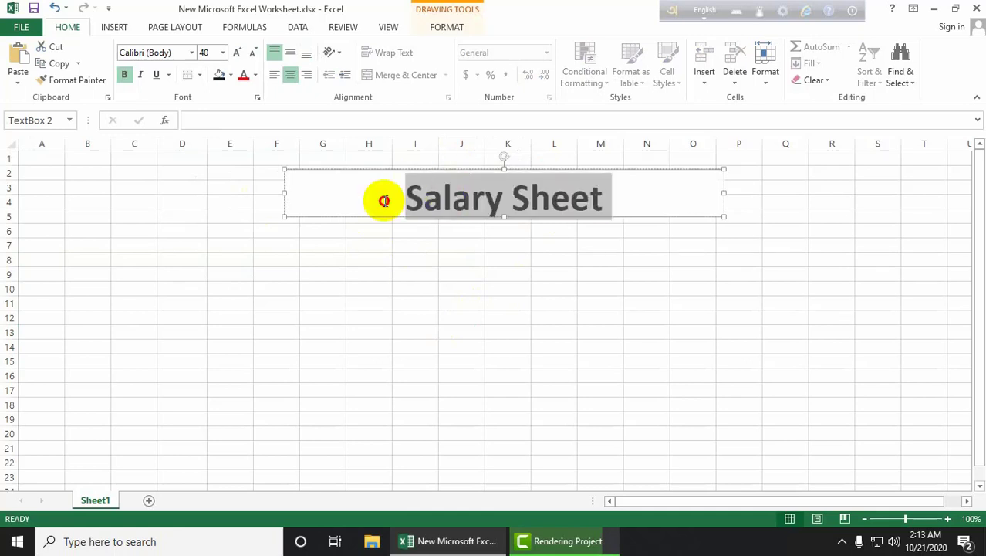
pyautogui.click(222, 52)
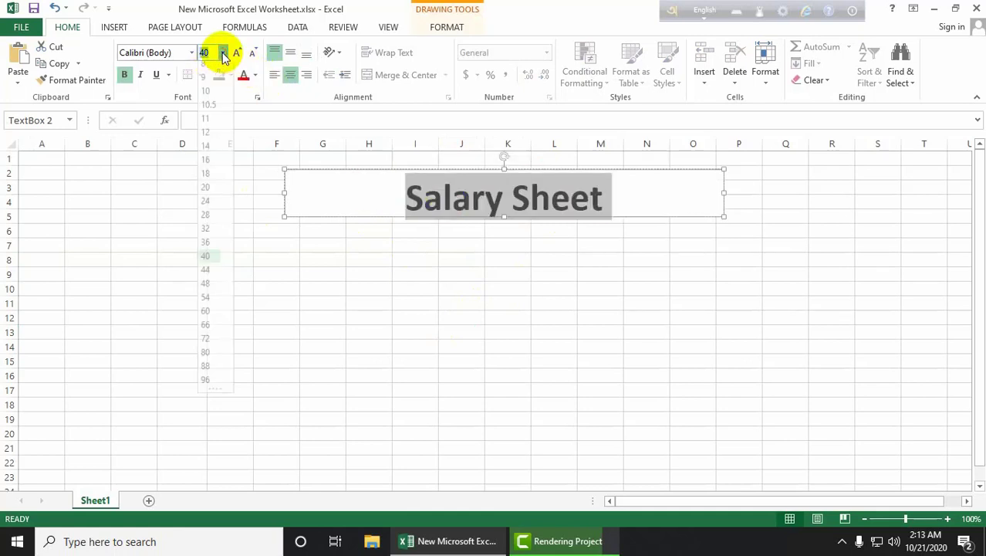
pyautogui.click(205, 234)
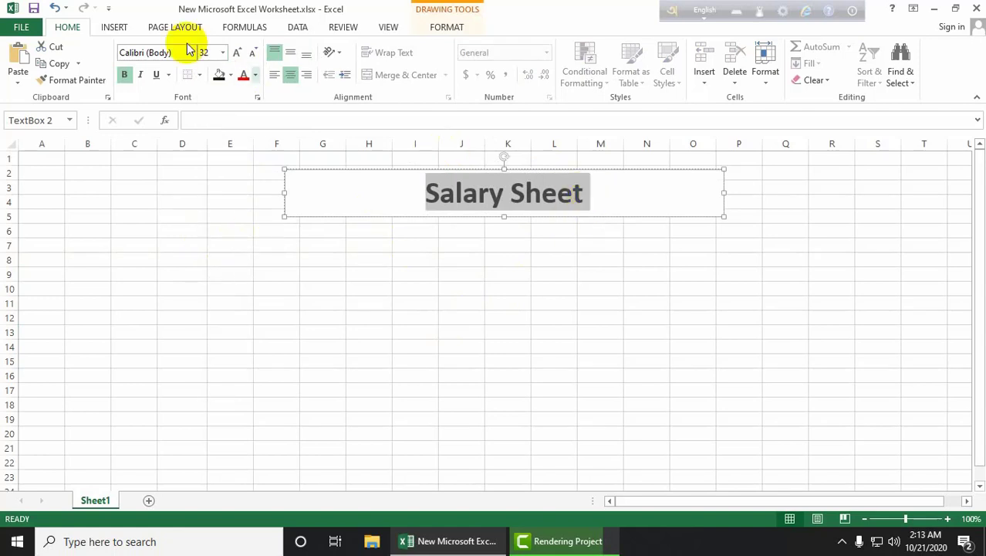
pyautogui.click(231, 76)
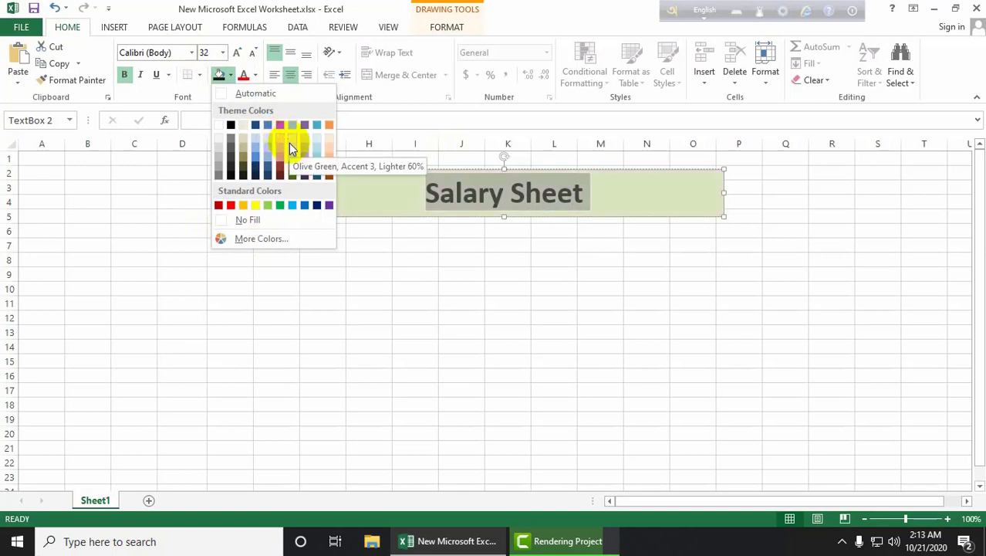
pyautogui.click(328, 162)
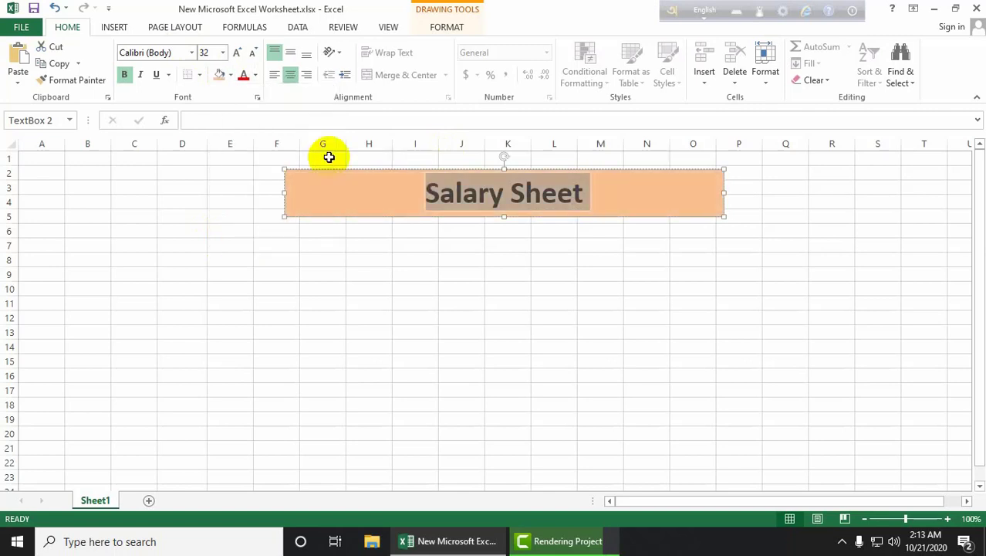
pyautogui.click(489, 193)
pyautogui.click(463, 273)
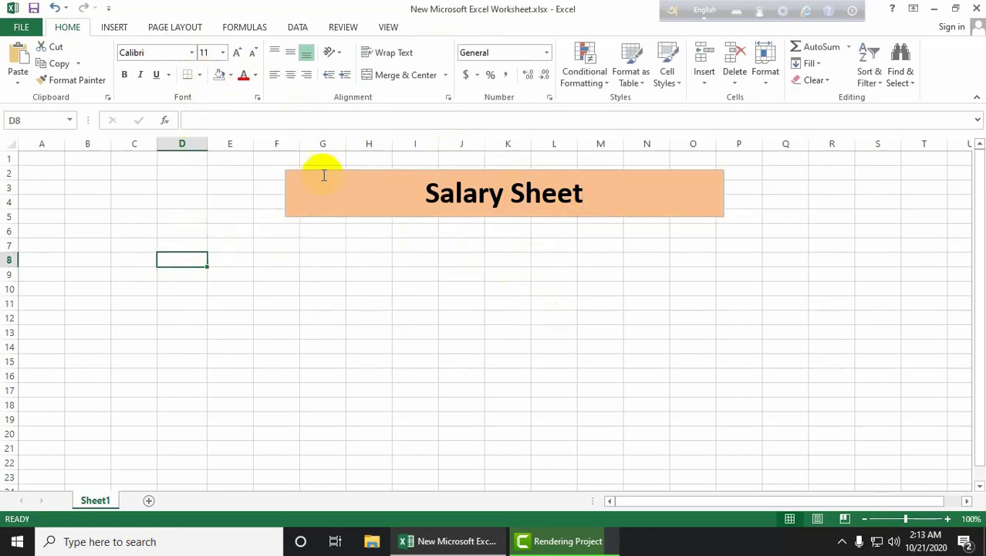
pyautogui.click(352, 185)
pyautogui.click(230, 75)
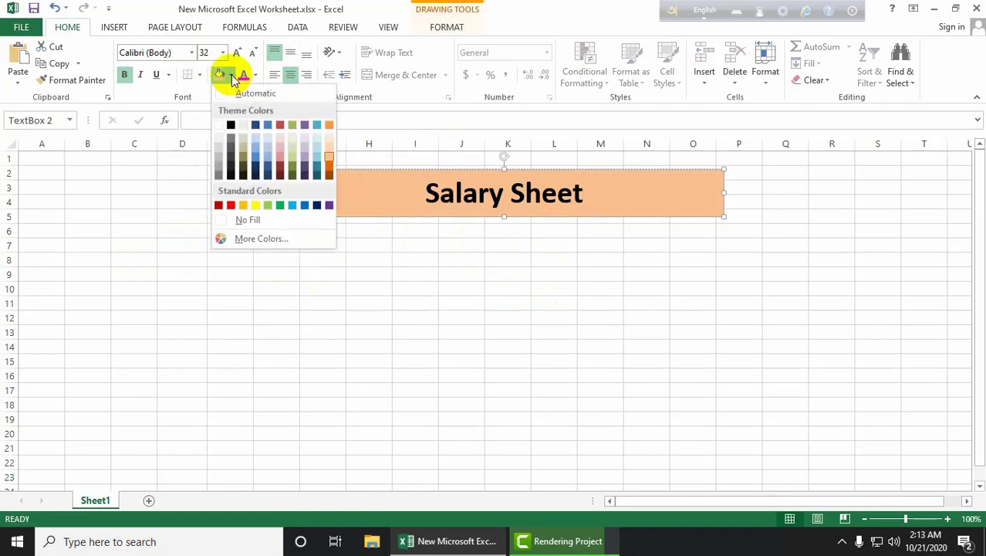
pyautogui.click(200, 75)
pyautogui.click(201, 75)
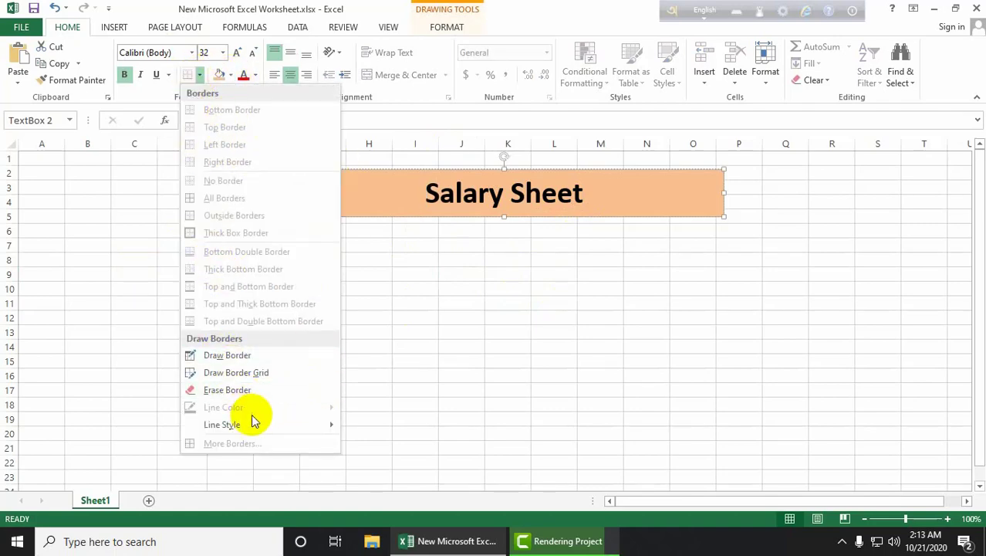
pyautogui.click(446, 339)
pyautogui.click(270, 248)
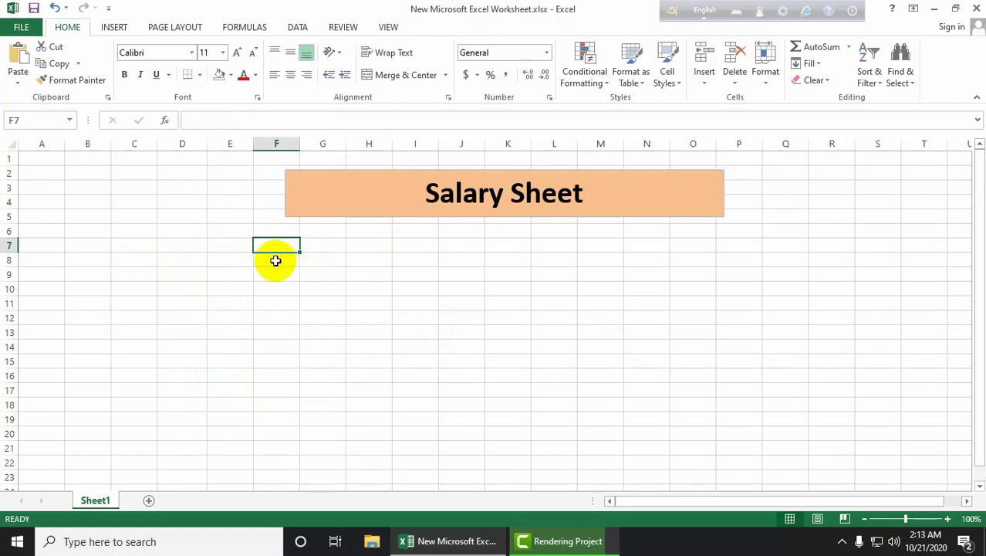
# Step: Enter the headers "E.ID", "Name" and "Depertment" in B9:D9, and fit column D's width to its text
pyautogui.click(73, 271)
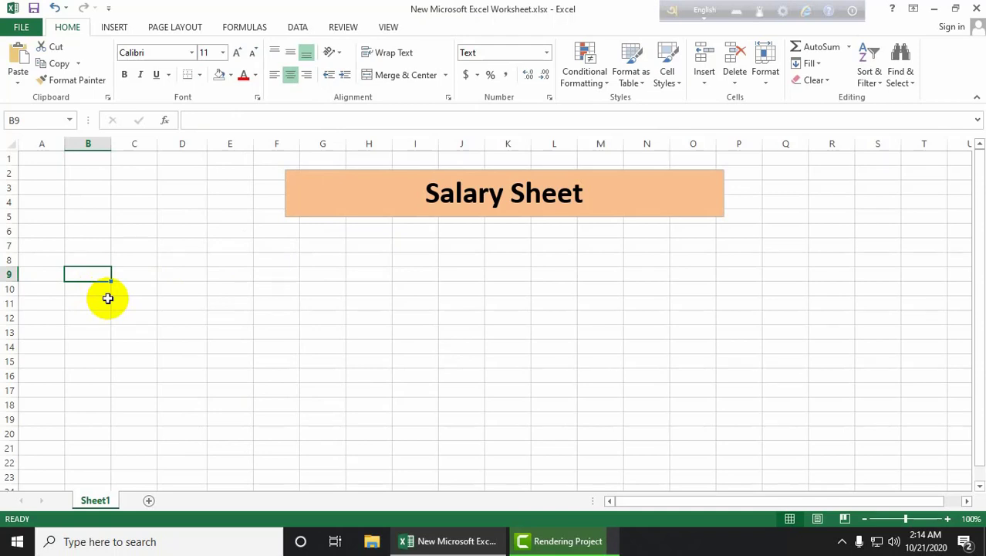
pyautogui.write('E')
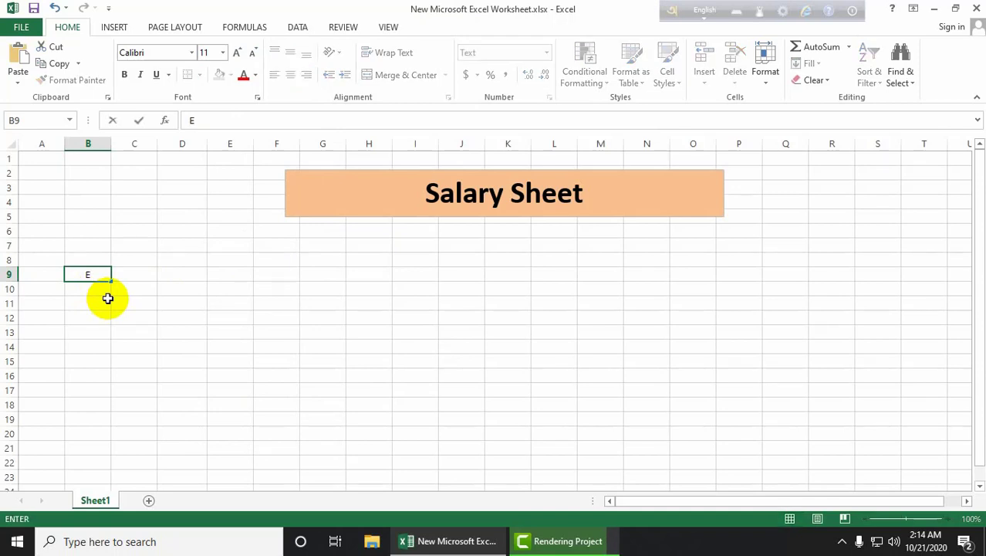
pyautogui.write('.ID')
pyautogui.press('Tab')
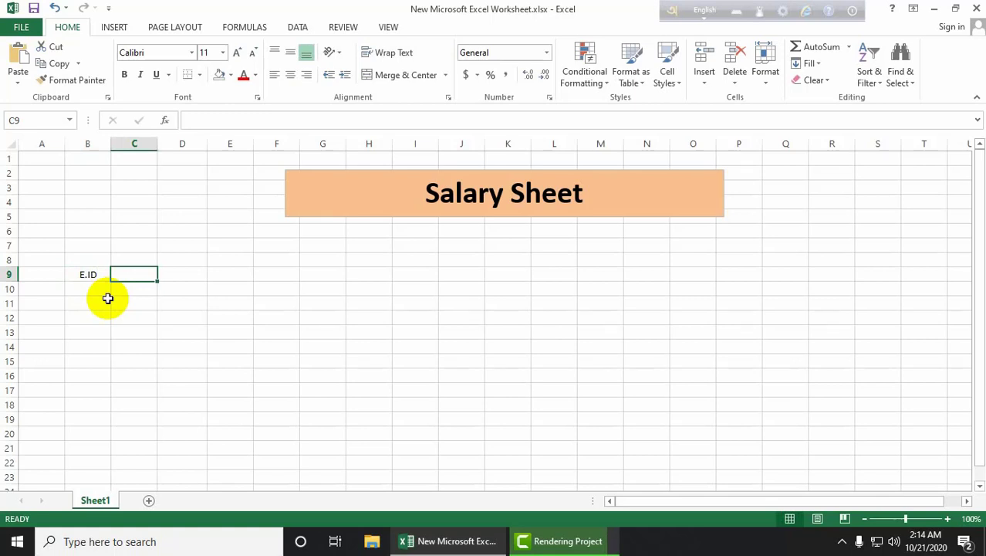
pyautogui.write('Name')
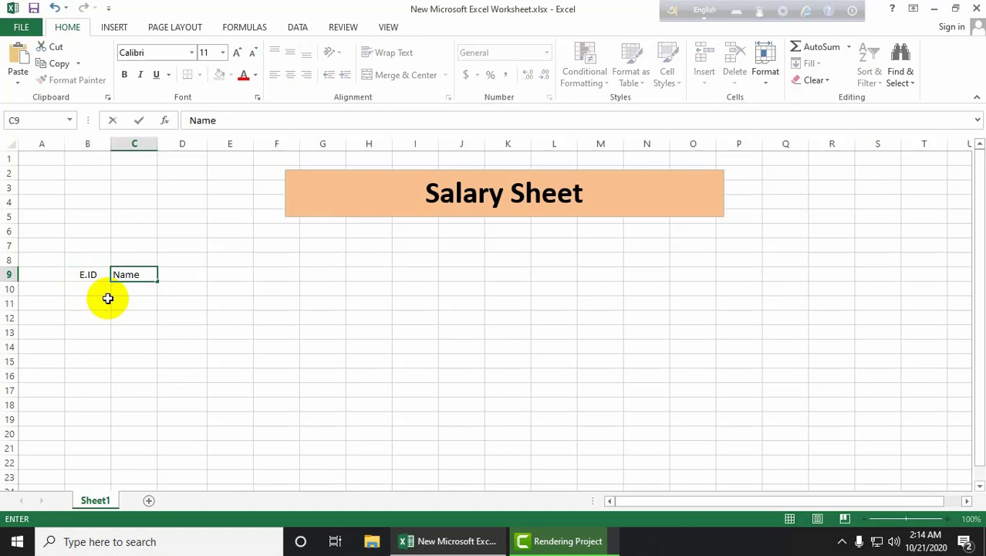
pyautogui.press('Tab')
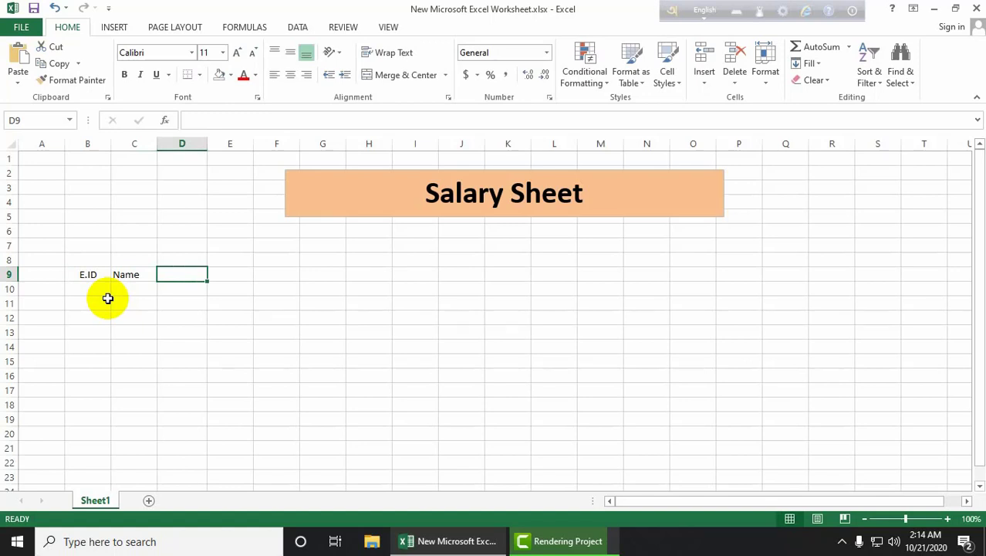
pyautogui.write('Depert')
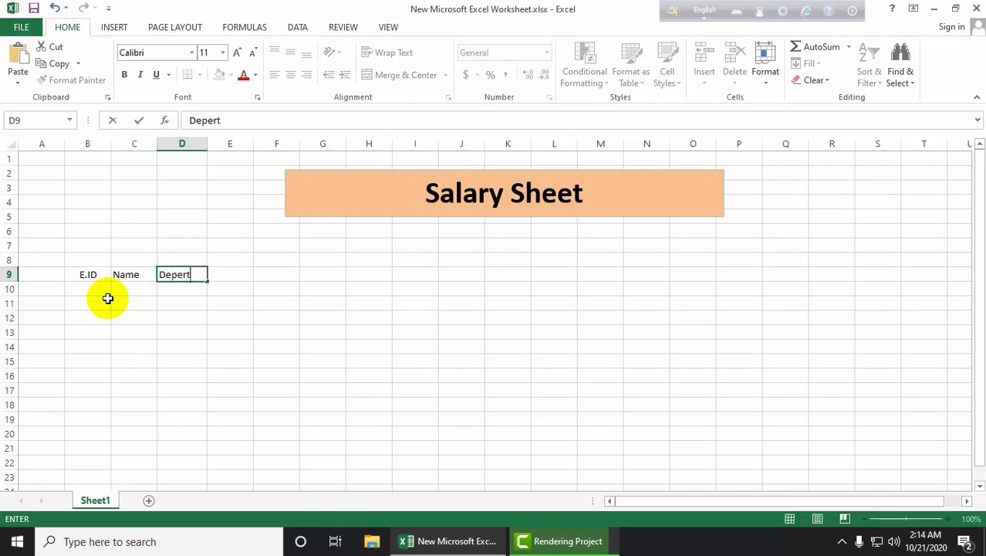
pyautogui.write('ment')
pyautogui.press('Tab')
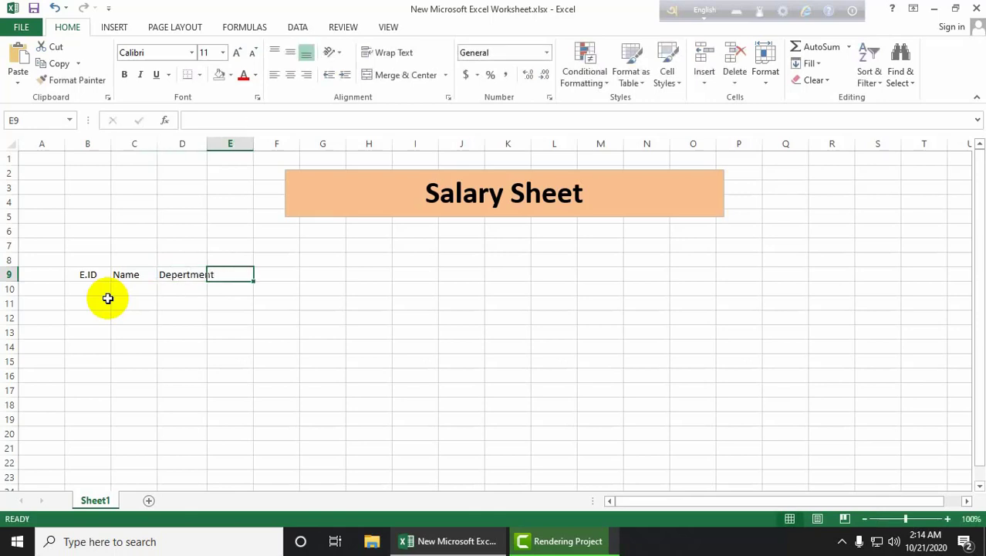
pyautogui.doubleClick(205, 145)
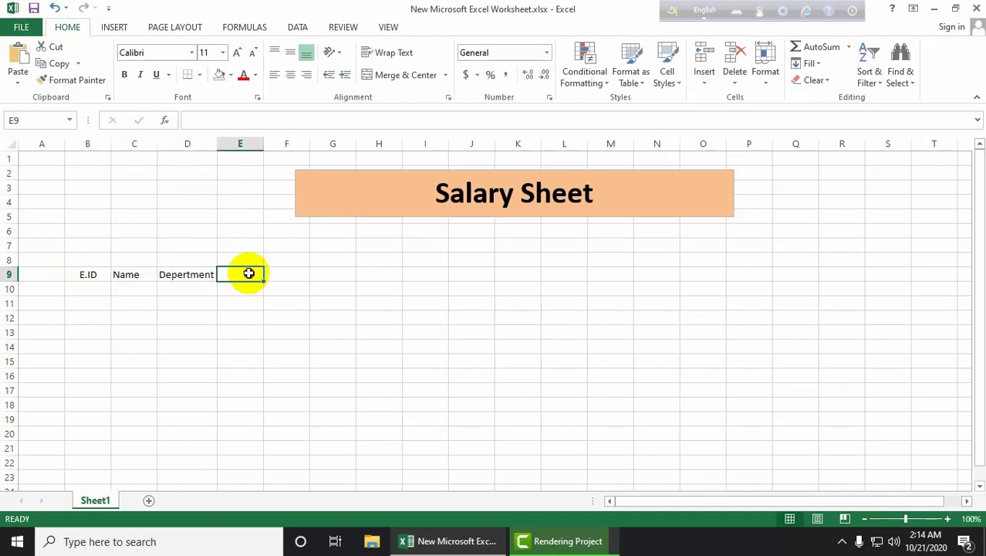
# Step: Enter the header "Designation" in E9 and fit column E's width to its text
pyautogui.doubleClick(249, 274)
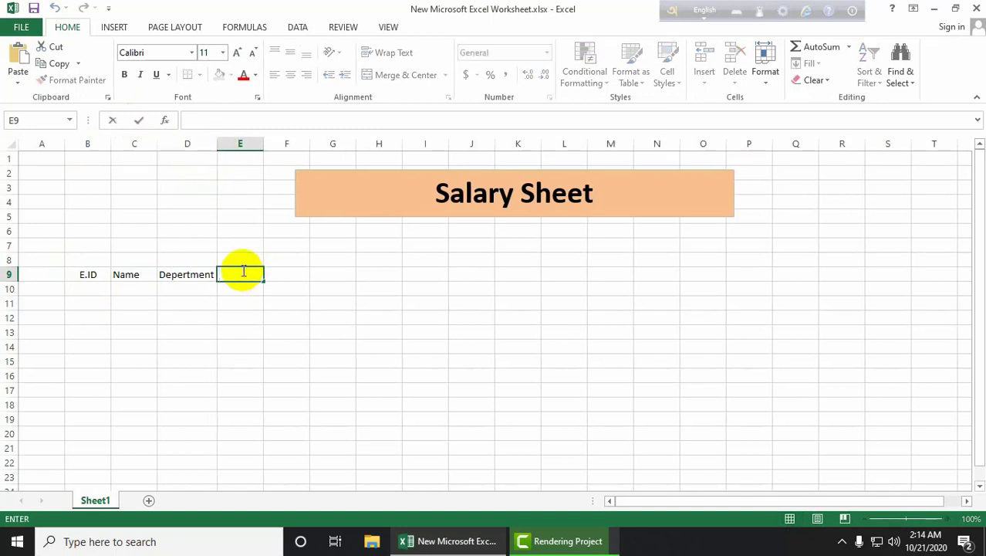
pyautogui.write('Designam')
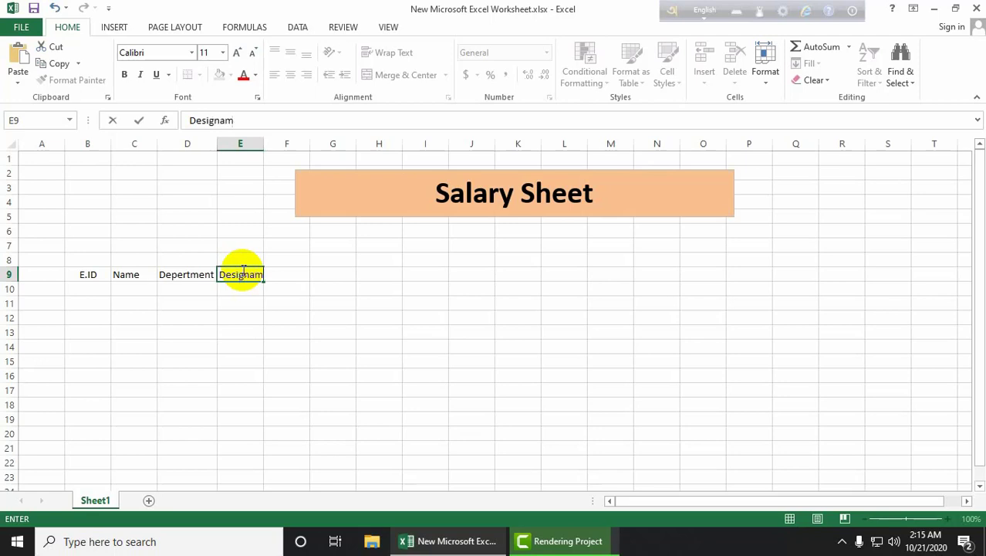
pyautogui.press('BackSpace')
pyautogui.write('tion')
pyautogui.doubleClick(263, 144)
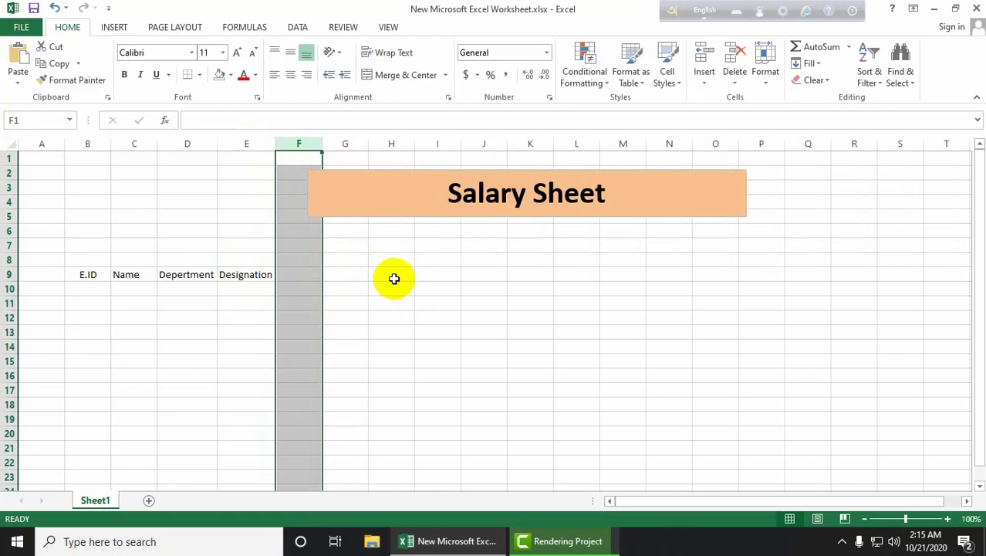
pyautogui.click(295, 276)
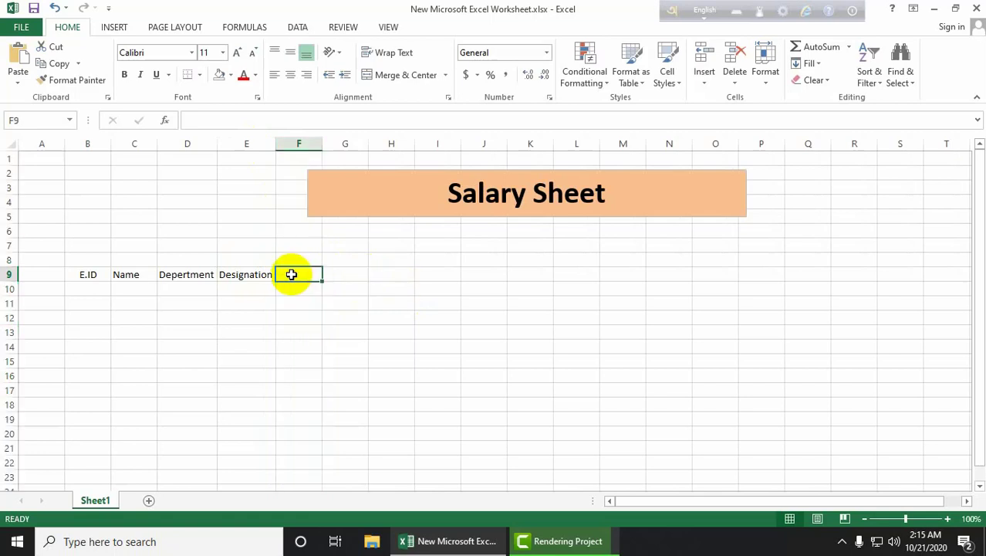
# Step: Enter the headers "Basic" in F9 and "Attendance" in G9, and fit column G's width to its text
pyautogui.write('Ba')
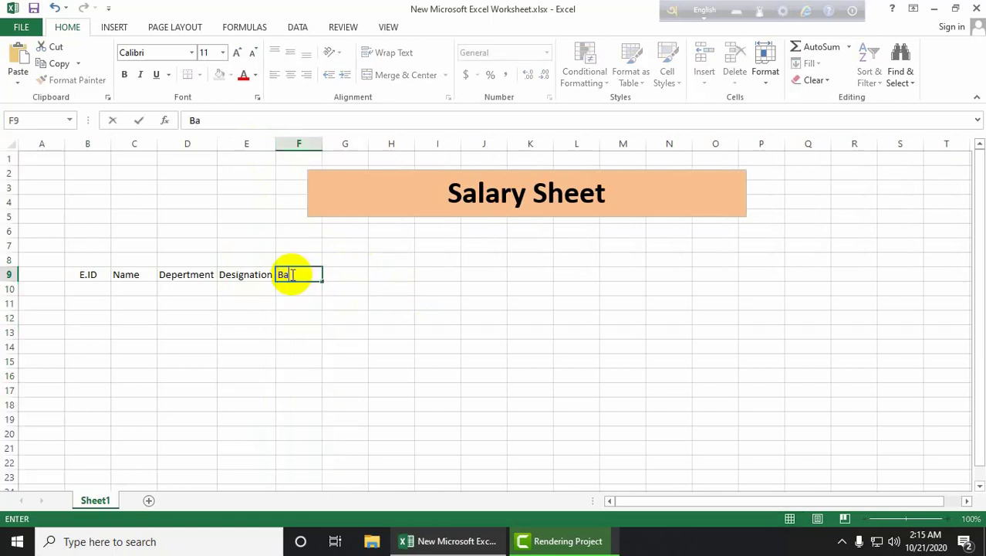
pyautogui.write('sic')
pyautogui.press('Tab')
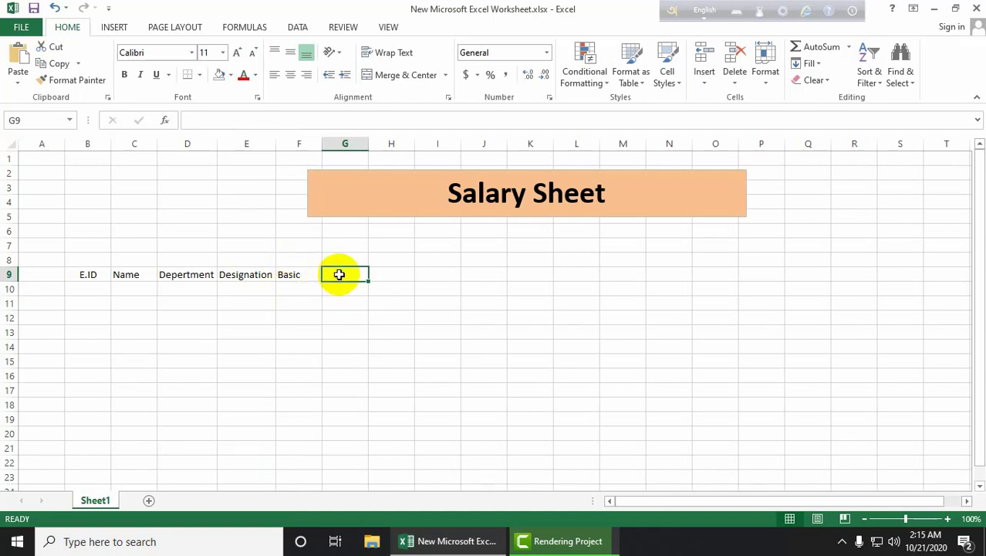
pyautogui.write('A')
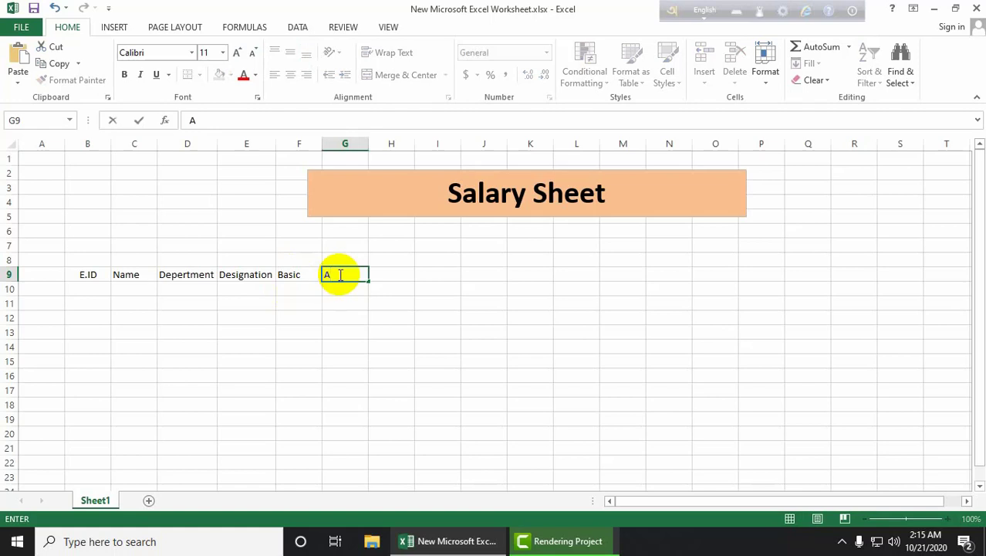
pyautogui.write('tendance')
pyautogui.click(365, 144)
pyautogui.doubleClick(368, 144)
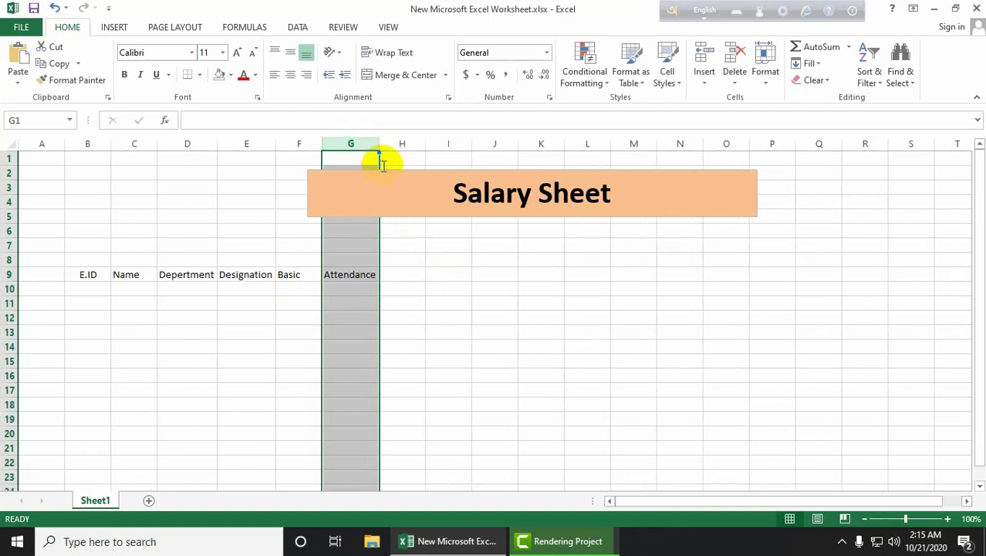
# Step: Enter the headers "Salary" in H9 and "House Rent" in I9, and fit column I's width to its text
pyautogui.click(389, 275)
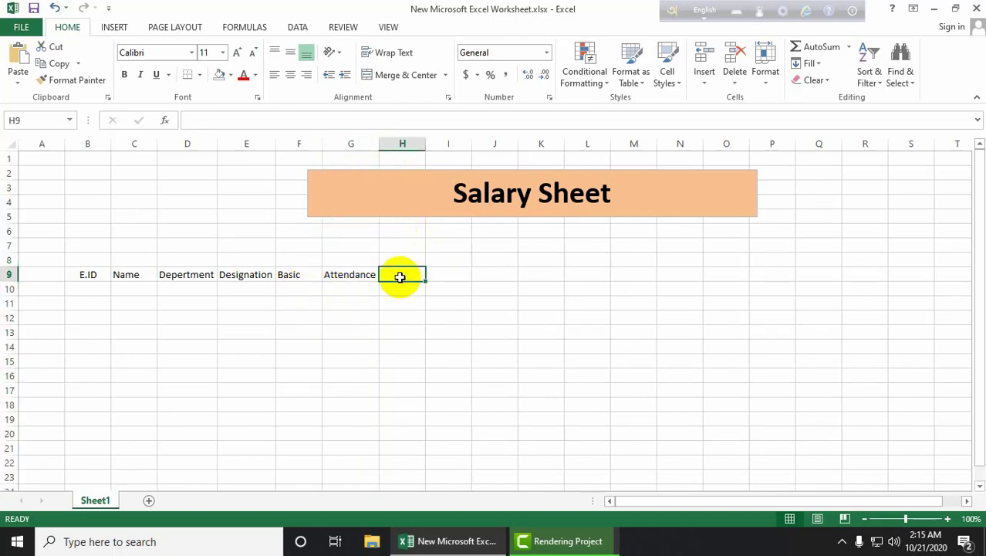
pyautogui.write('Salar')
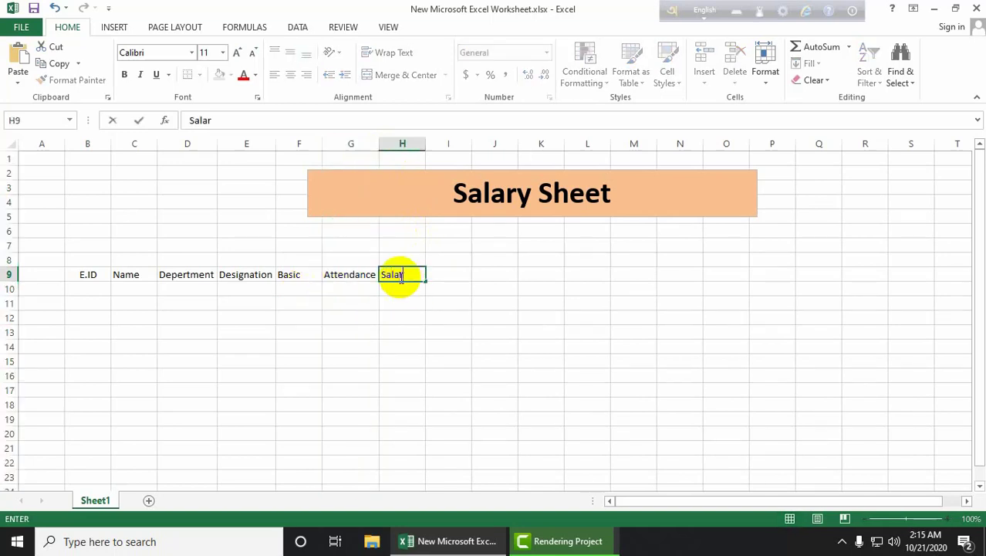
pyautogui.write('y')
pyautogui.press('Tab')
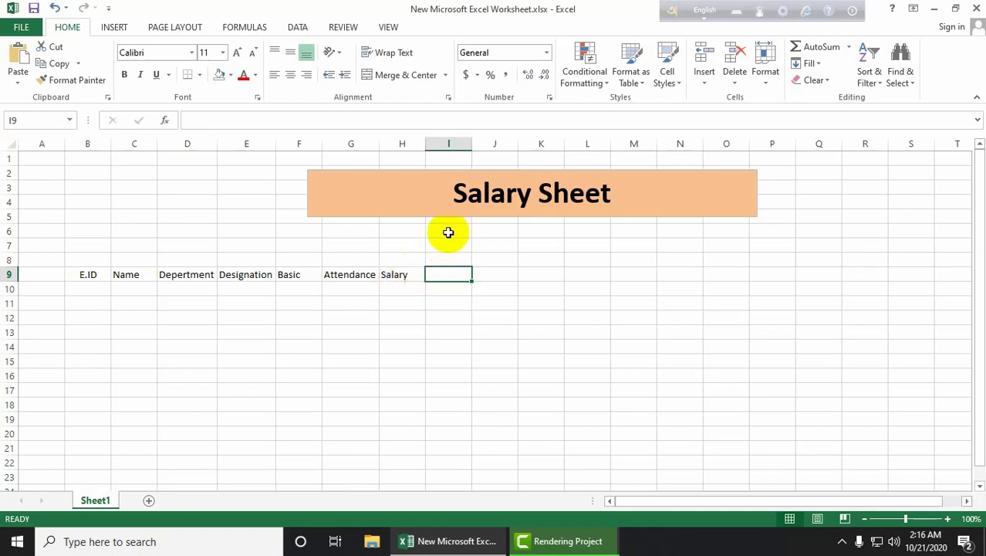
pyautogui.doubleClick(441, 276)
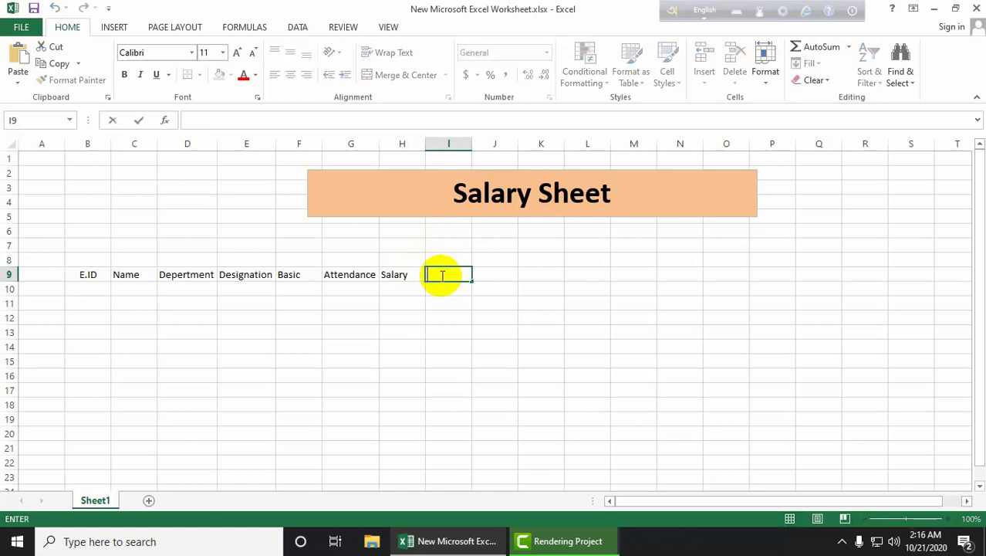
pyautogui.write('House Rent')
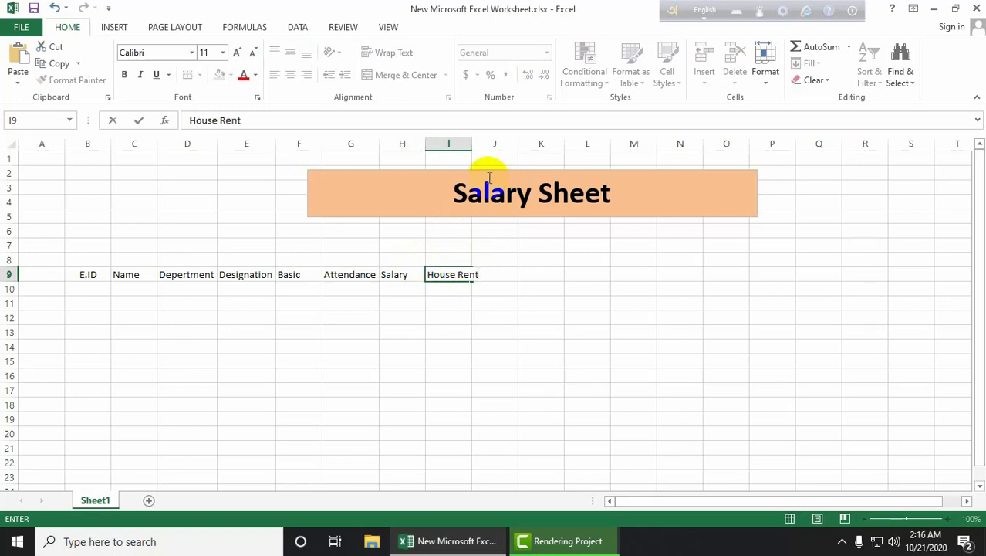
pyautogui.doubleClick(471, 141)
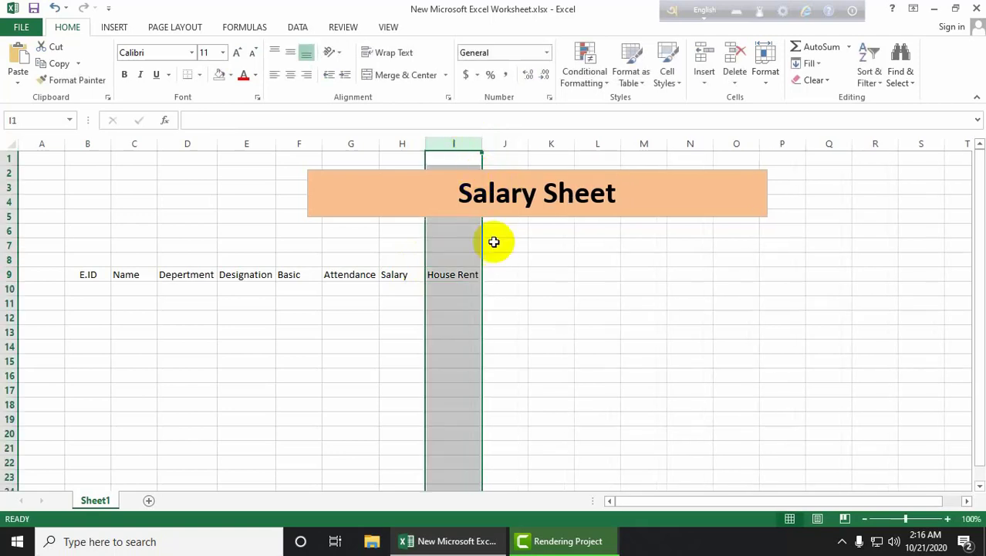
# Step: Enter the header "Convence" in J9 and fit column J's width to its text
pyautogui.click(502, 270)
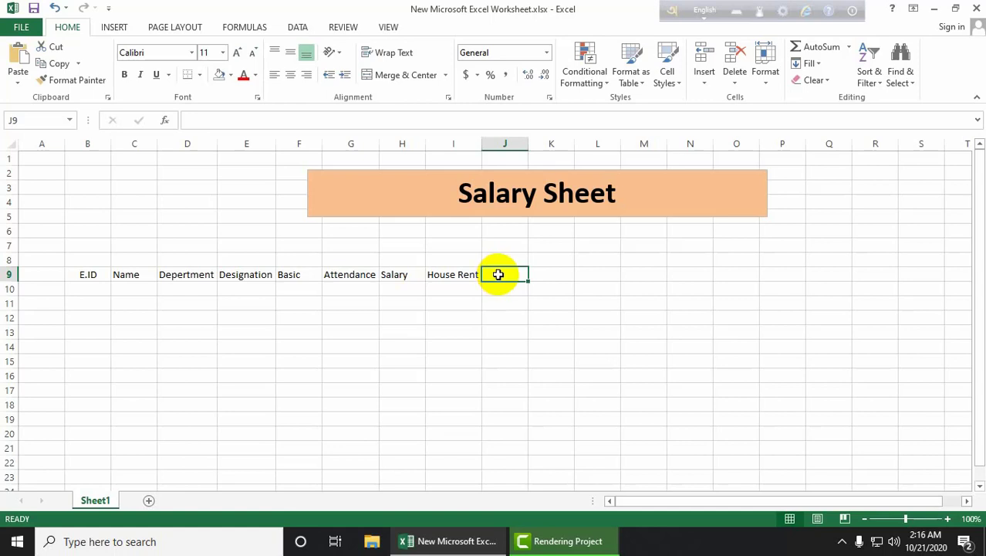
pyautogui.doubleClick(498, 275)
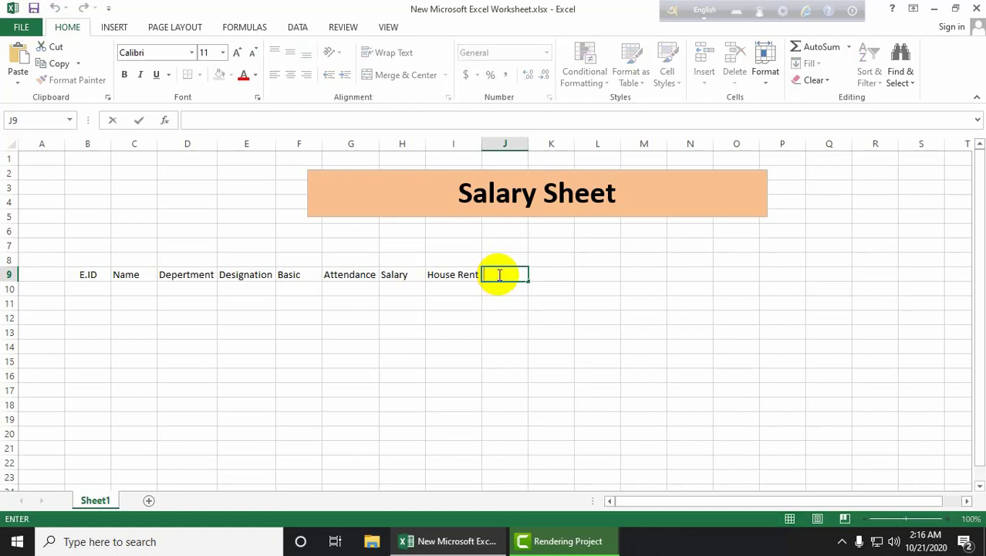
pyautogui.write('Convence')
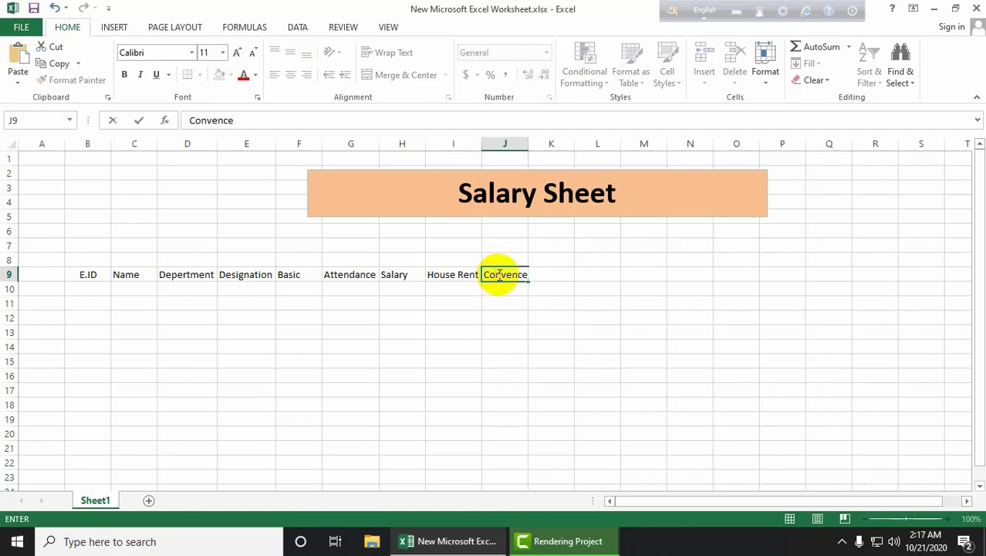
pyautogui.click(523, 144)
pyautogui.doubleClick(525, 145)
# Step: Enter the headers "Gross" in K9 and "Income Tax" in L9, and widen column L to fit its text
pyautogui.click(556, 274)
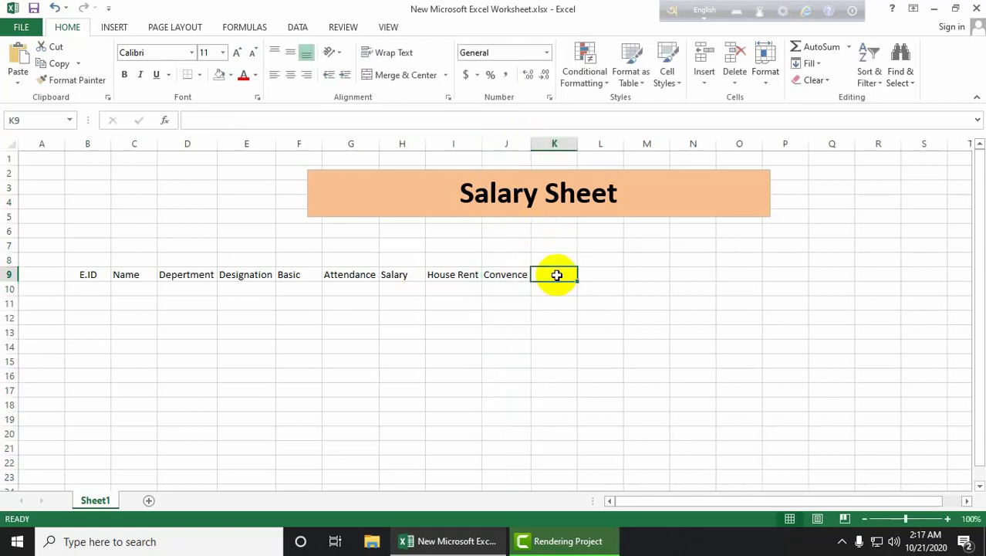
pyautogui.click(843, 542)
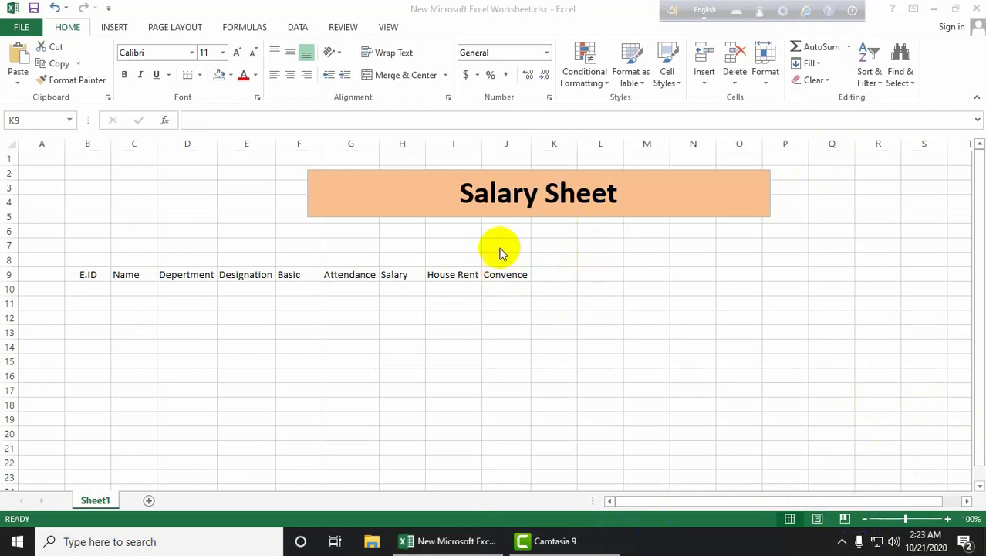
pyautogui.click(541, 276)
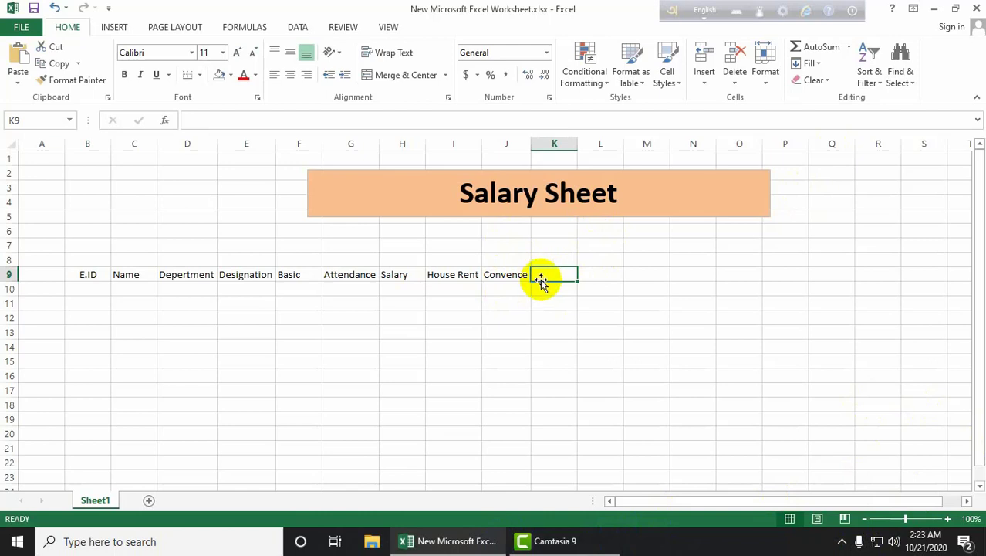
pyautogui.write('Gro')
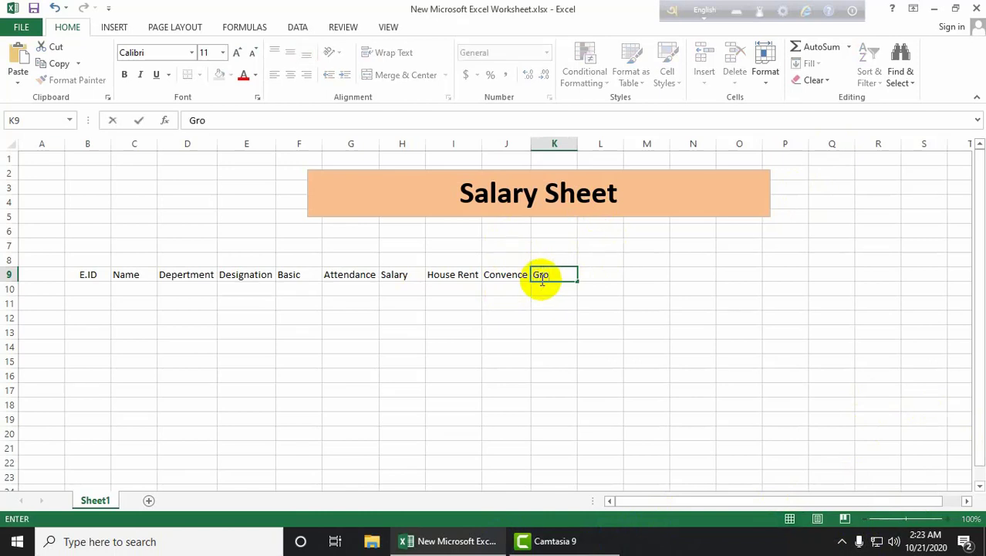
pyautogui.write('ss')
pyautogui.press('Tab')
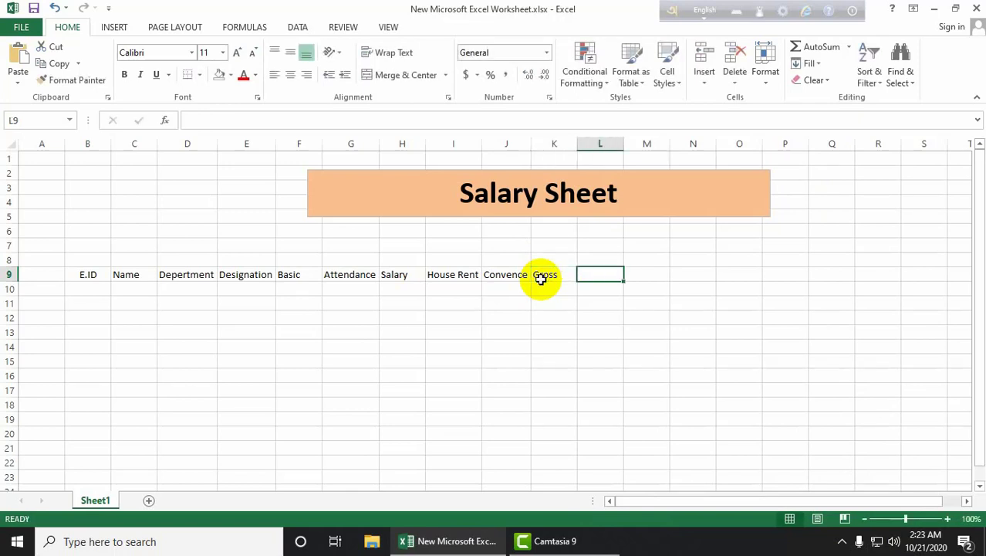
pyautogui.write('Income T')
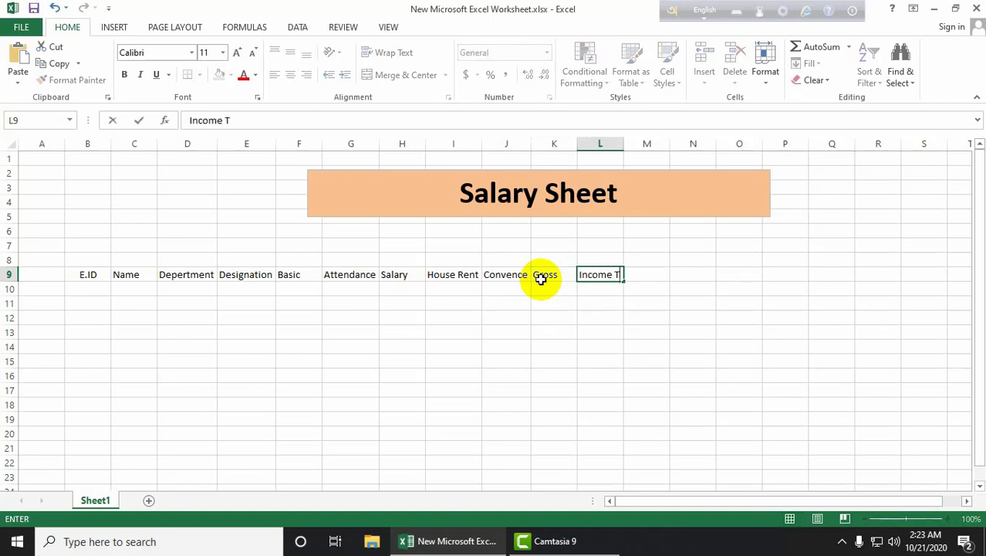
pyautogui.write('ax')
pyautogui.press('Tab')
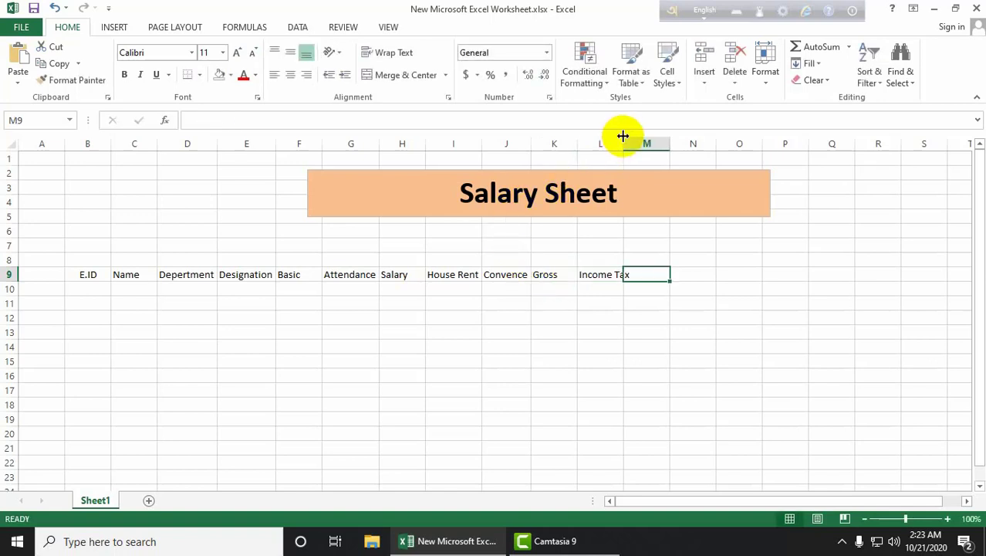
pyautogui.moveTo(623, 136); pyautogui.dragTo(632, 136)
# Step: Enter the headers "GP Fund" in M9 and "Deduction" in N9
pyautogui.doubleClick(660, 273)
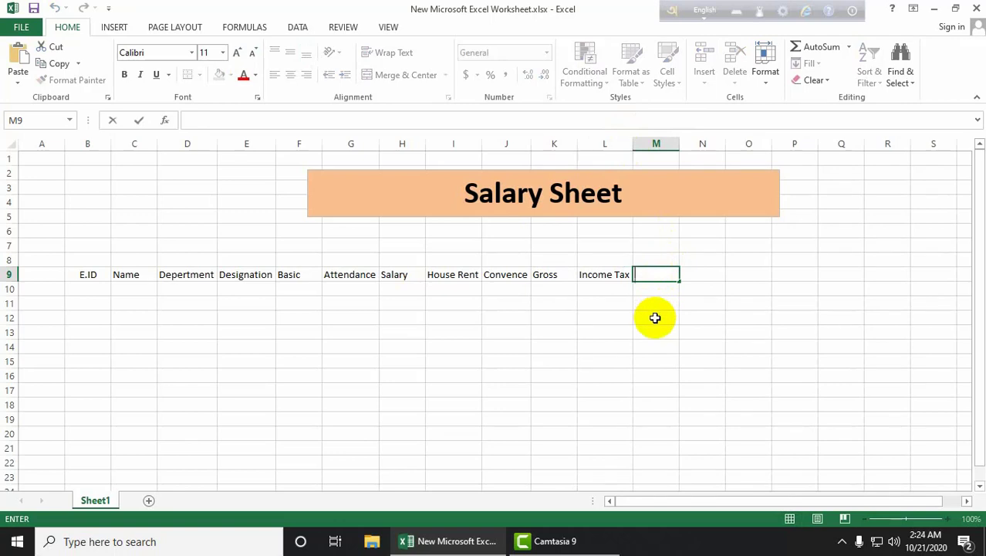
pyautogui.write('GP Fund')
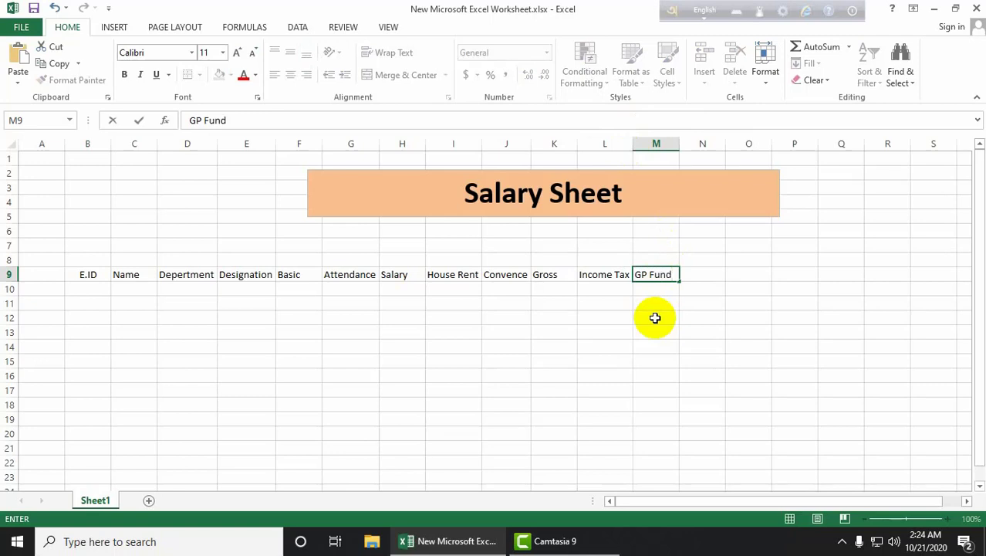
pyautogui.press('Tab')
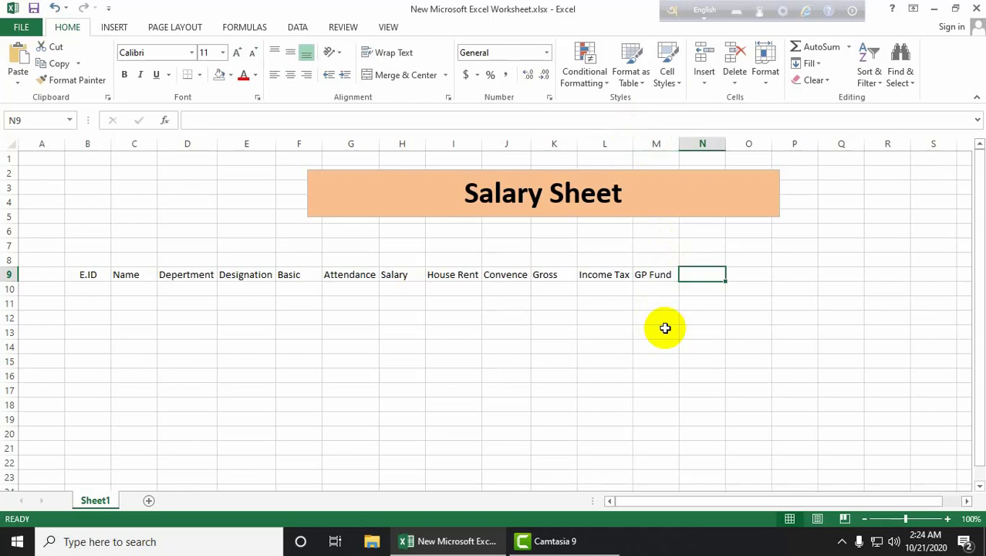
pyautogui.write('Ded')
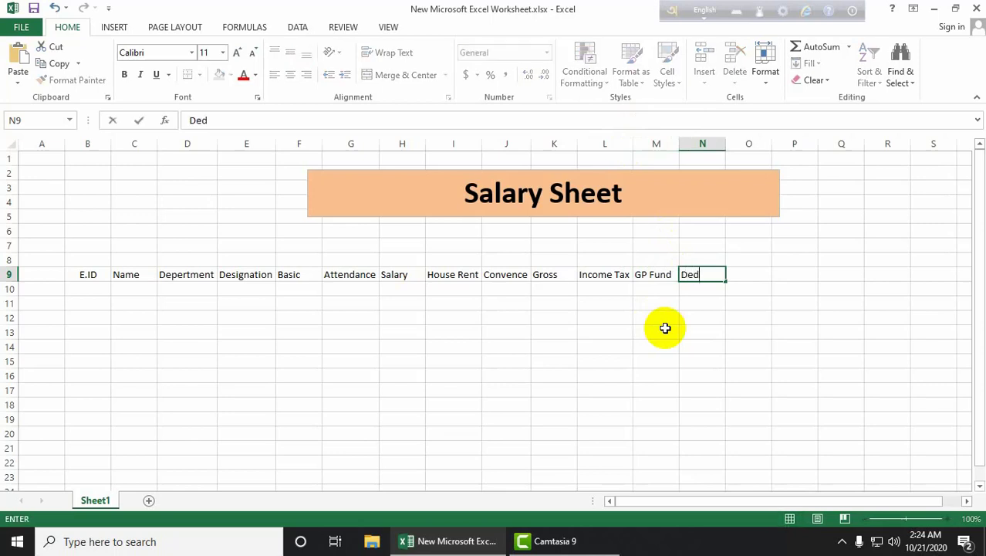
pyautogui.write('uction')
pyautogui.press('Tab')
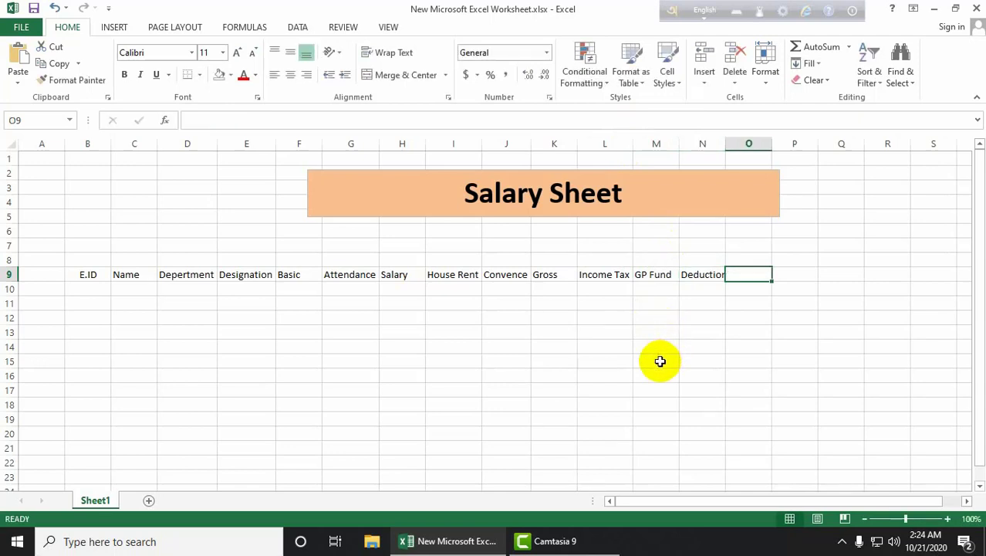
# Step: Enter the header "Net Salary" in O9 and fit the widths of columns N and O to their text
pyautogui.write('Net ')
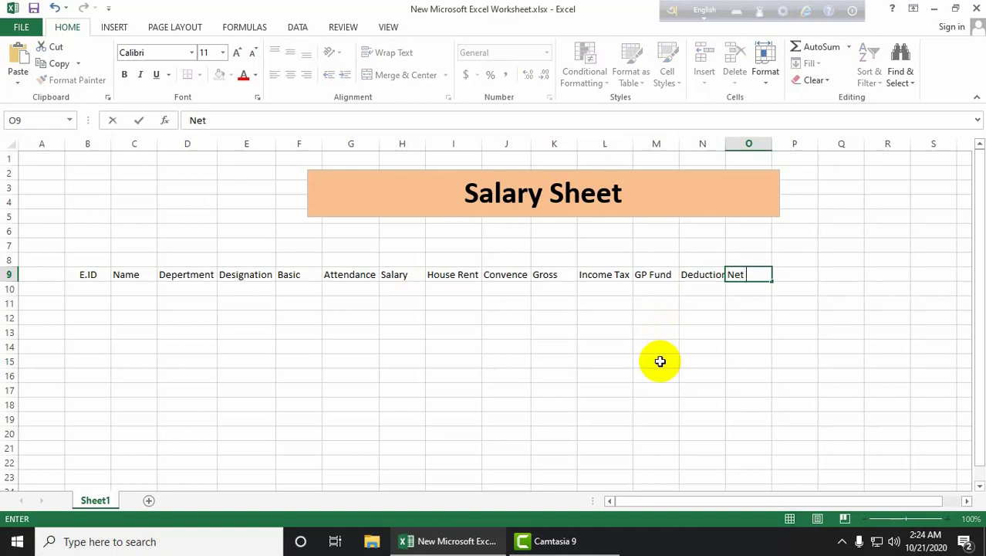
pyautogui.write('Salary')
pyautogui.doubleClick(725, 141)
pyautogui.click(772, 274)
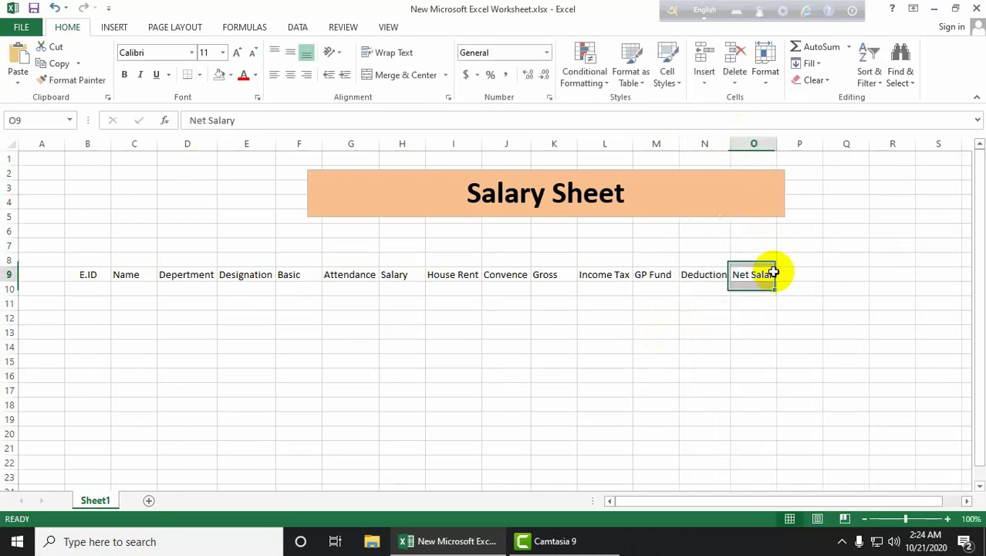
pyautogui.doubleClick(775, 144)
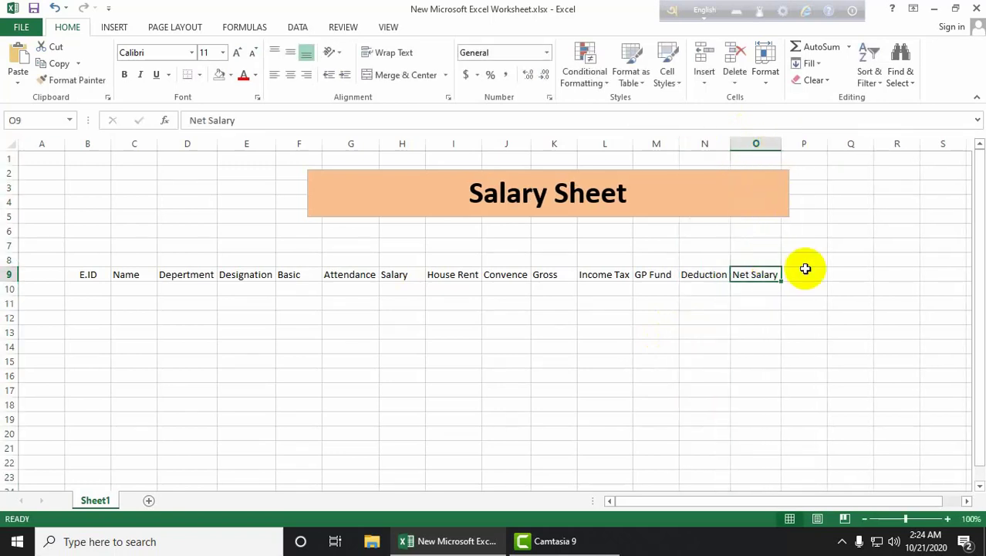
pyautogui.click(806, 277)
# Step: Enter the employee IDs 01, 02, 03 and 04 in cells B10 to B13 under the E.ID header
pyautogui.click(81, 288)
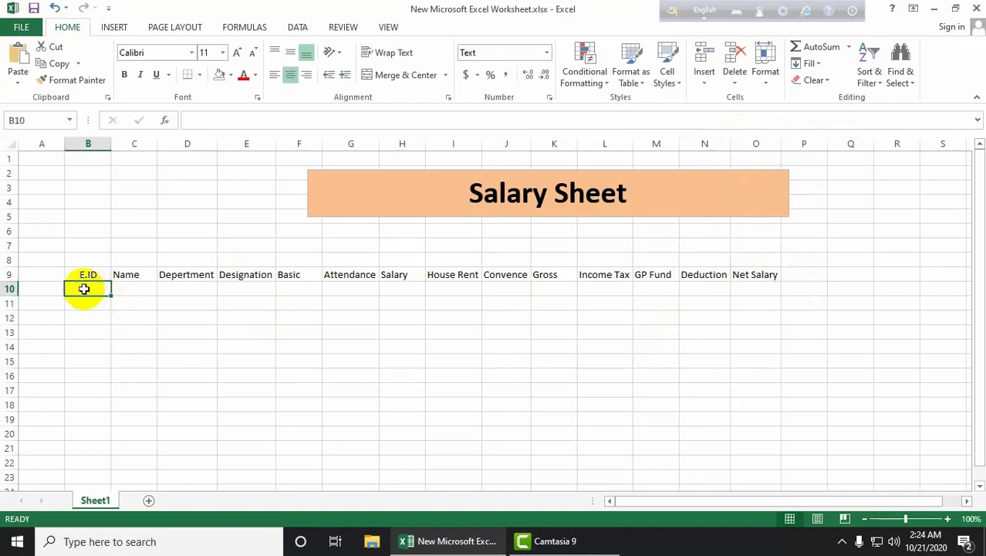
pyautogui.click(151, 290)
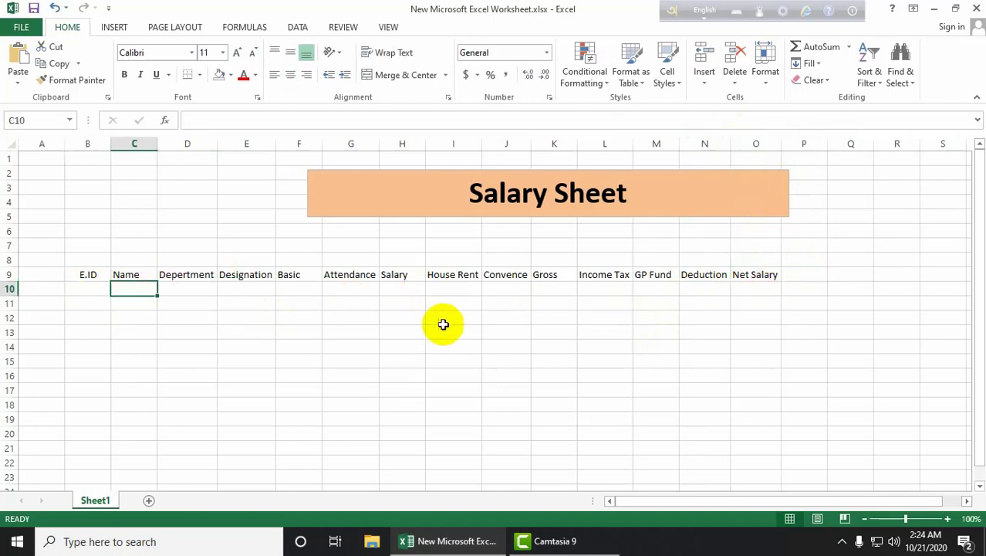
pyautogui.click(91, 289)
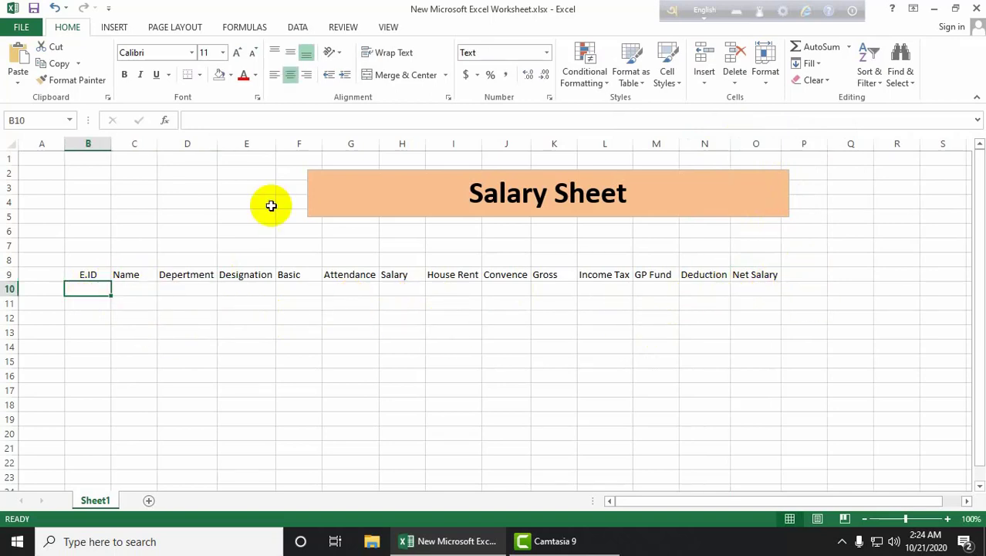
pyautogui.write('01')
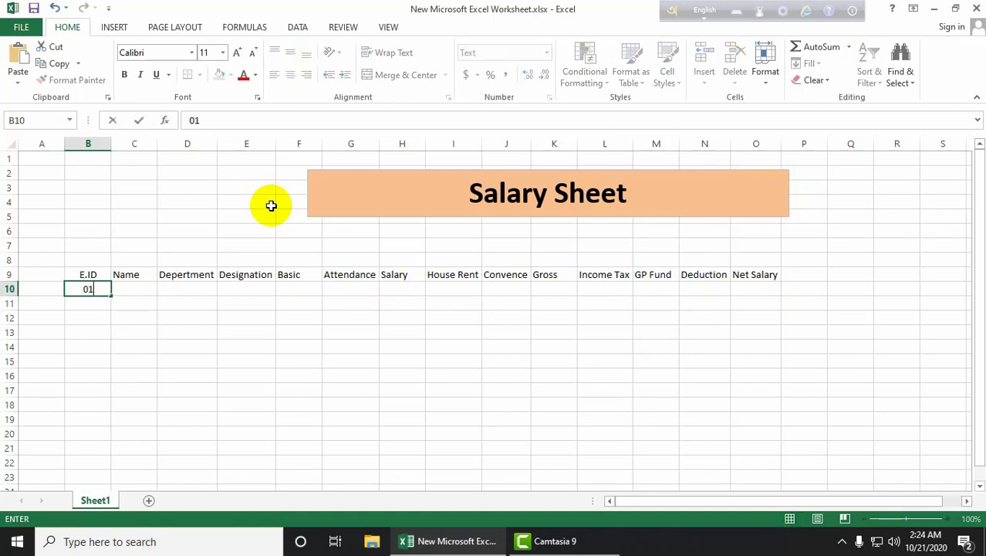
pyautogui.press('Return')
pyautogui.write('02')
pyautogui.press('Return')
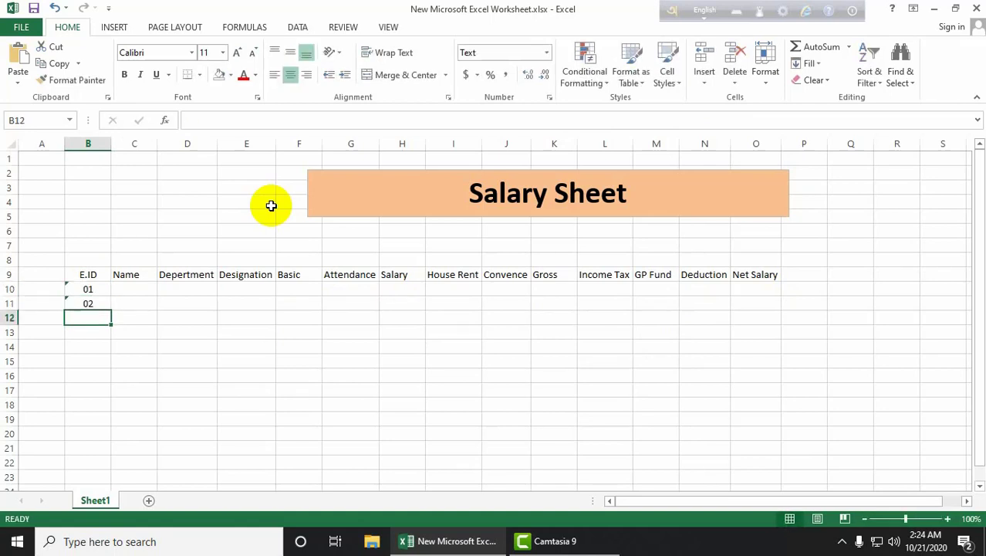
pyautogui.write('03')
pyautogui.press('Return')
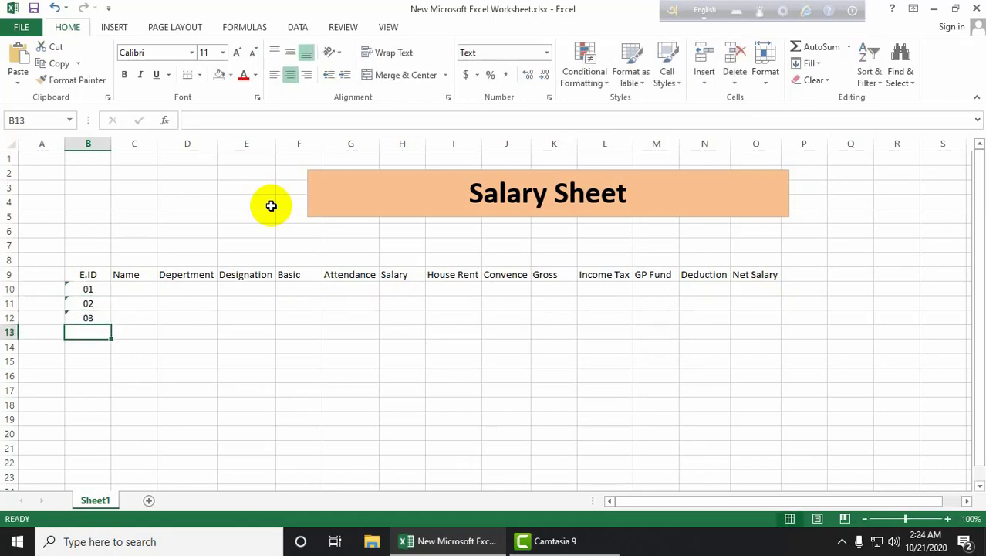
pyautogui.write('04')
pyautogui.press('Return')
# Step: Enter the employee ID 05 in B14, using the Text number format and centre alignment
pyautogui.write('05')
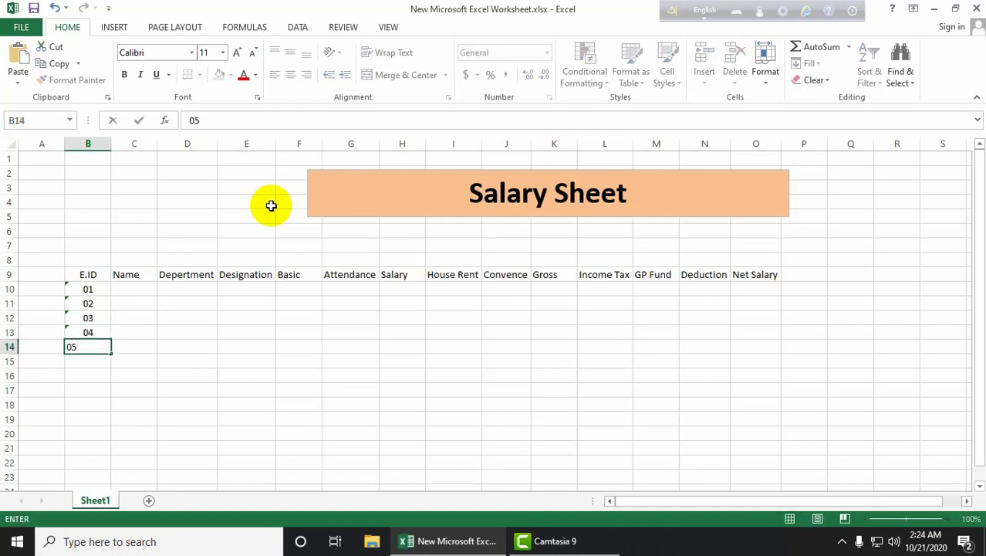
pyautogui.press('Right')
pyautogui.press('Left')
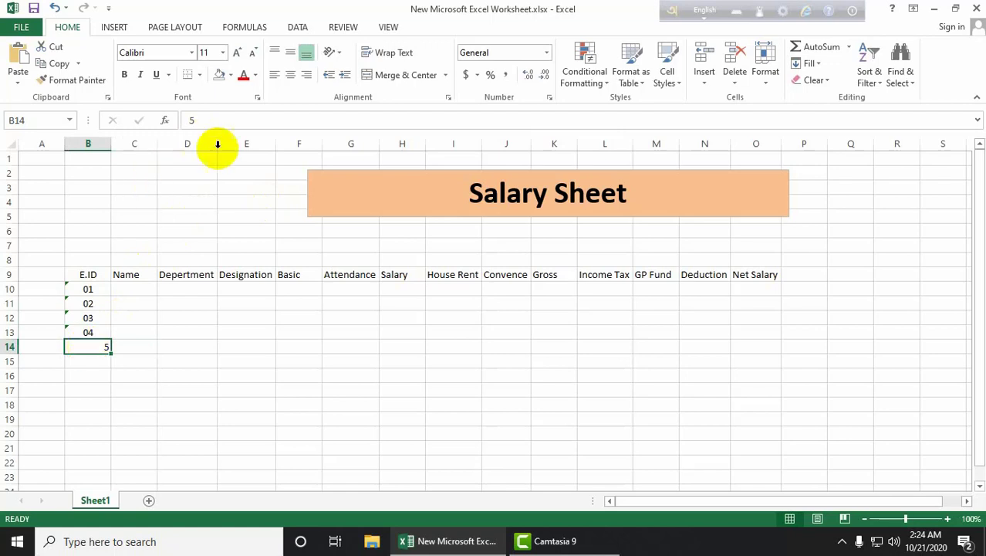
pyautogui.click(547, 53)
pyautogui.scroll(-1, 530, 378)
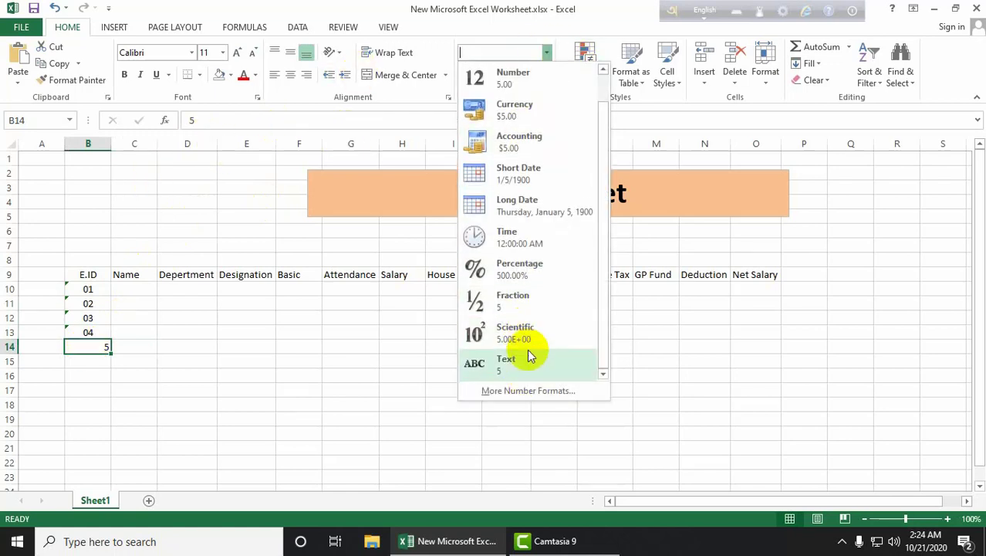
pyautogui.click(529, 355)
pyautogui.doubleClick(68, 348)
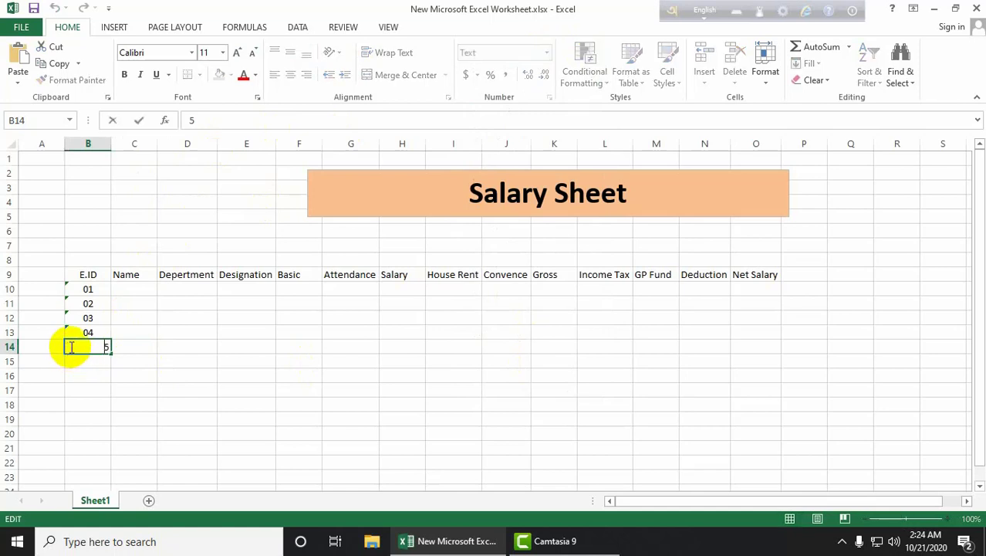
pyautogui.write('0')
pyautogui.press('Return')
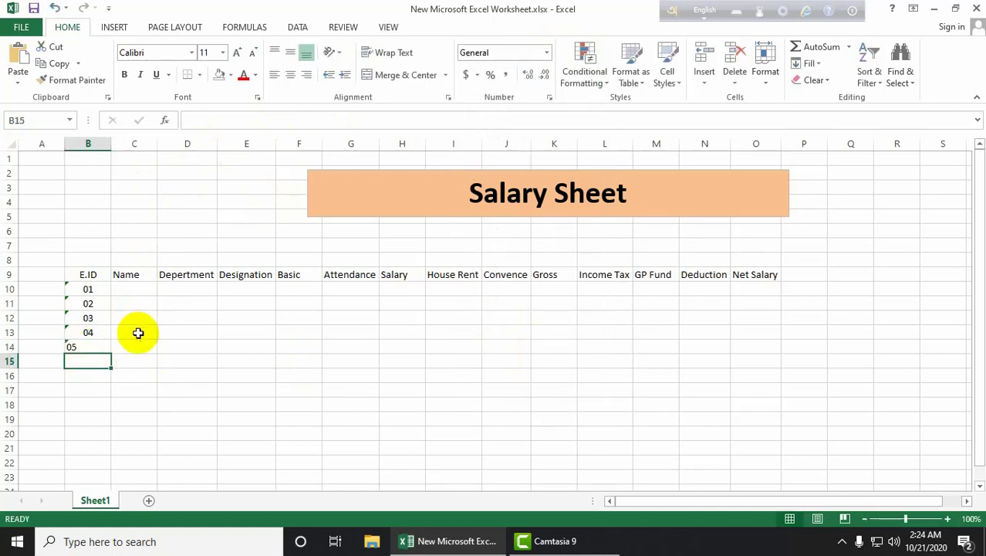
pyautogui.click(77, 345)
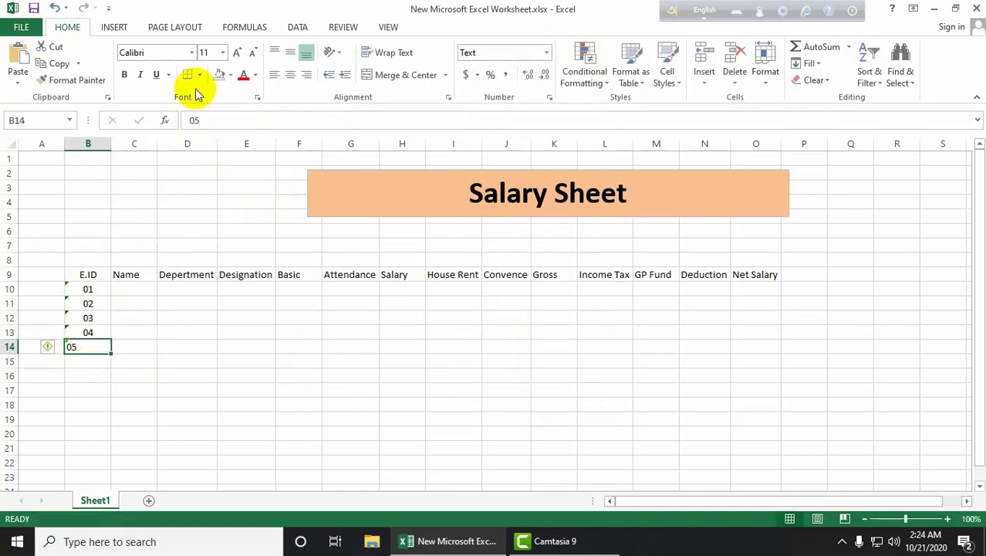
pyautogui.click(290, 75)
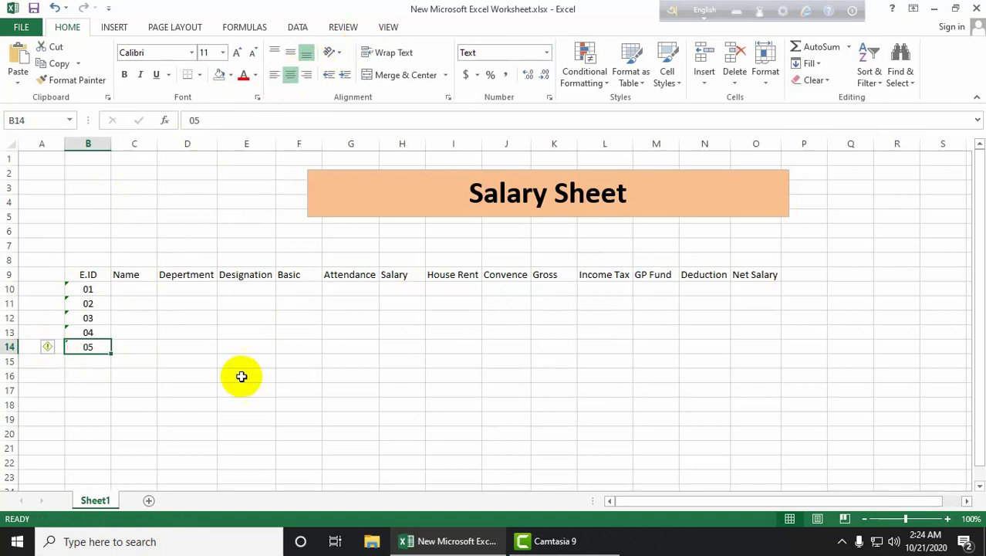
# Step: Enter the names of the first three employees in C10 to C12 under the Name header
pyautogui.click(127, 290)
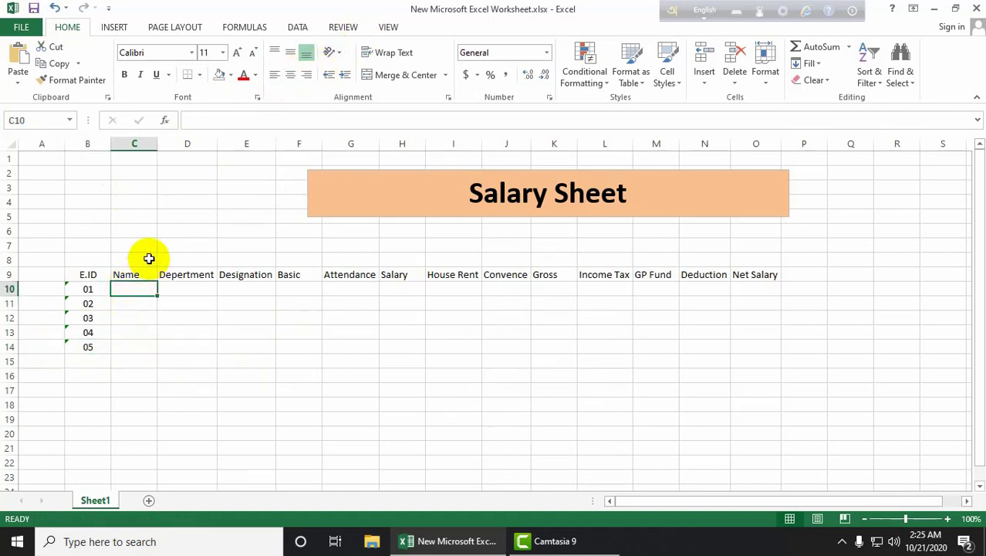
pyautogui.write('Mehe')
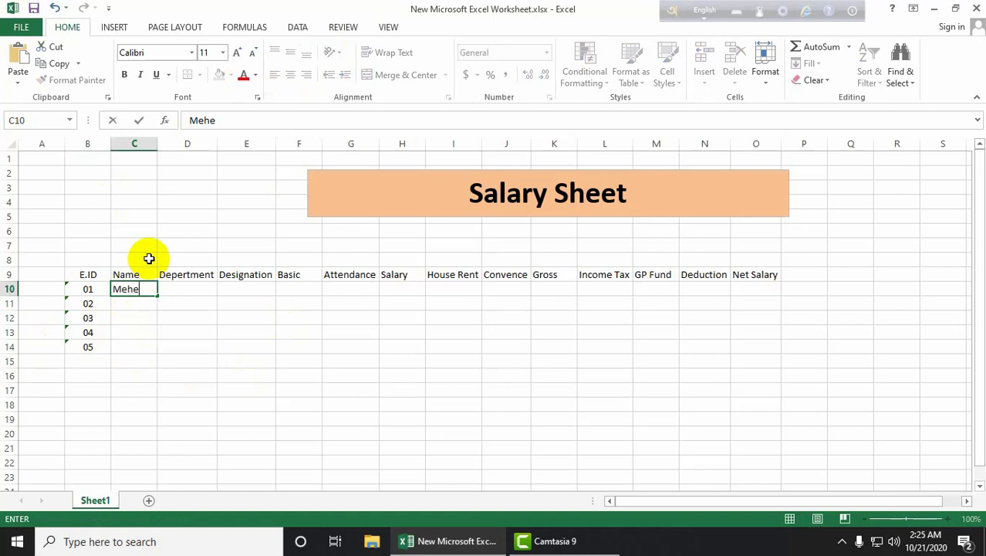
pyautogui.write('di')
pyautogui.press('Return')
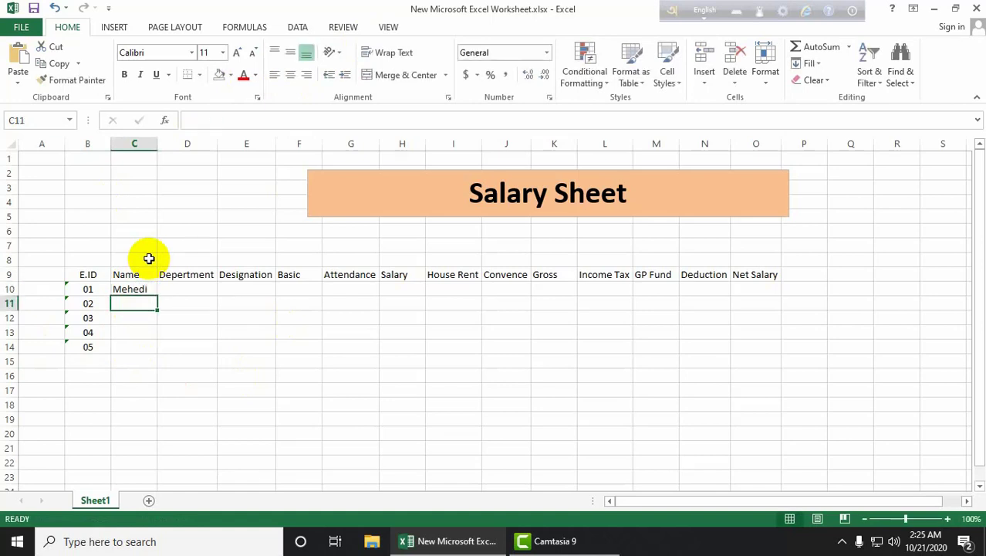
pyautogui.write('E')
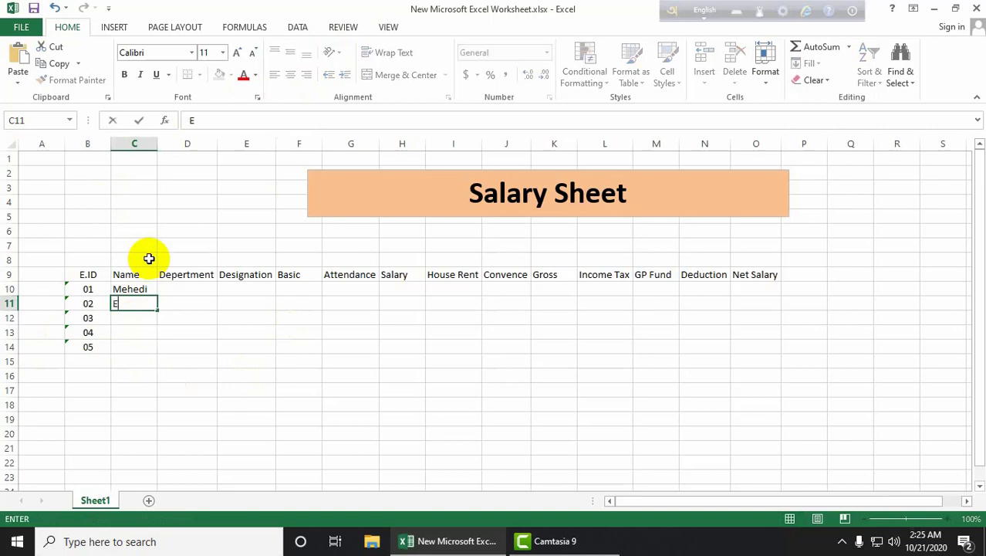
pyautogui.write('namul')
pyautogui.press('Return')
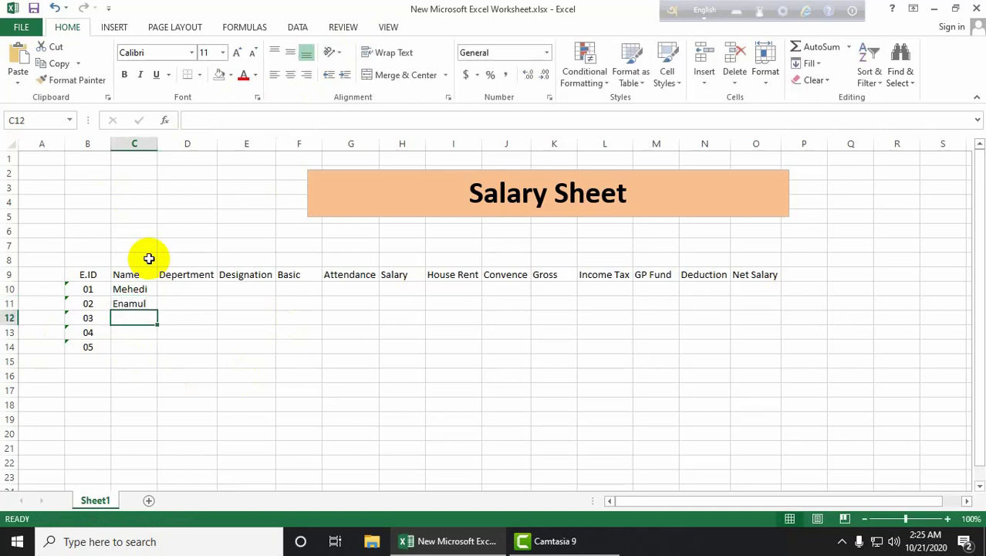
pyautogui.write('Sagor')
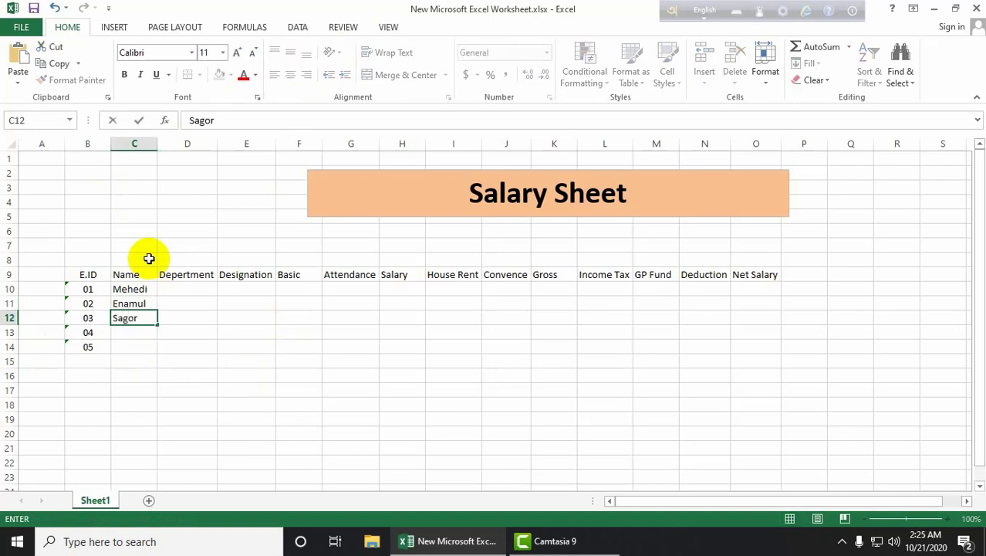
pyautogui.press('Return')
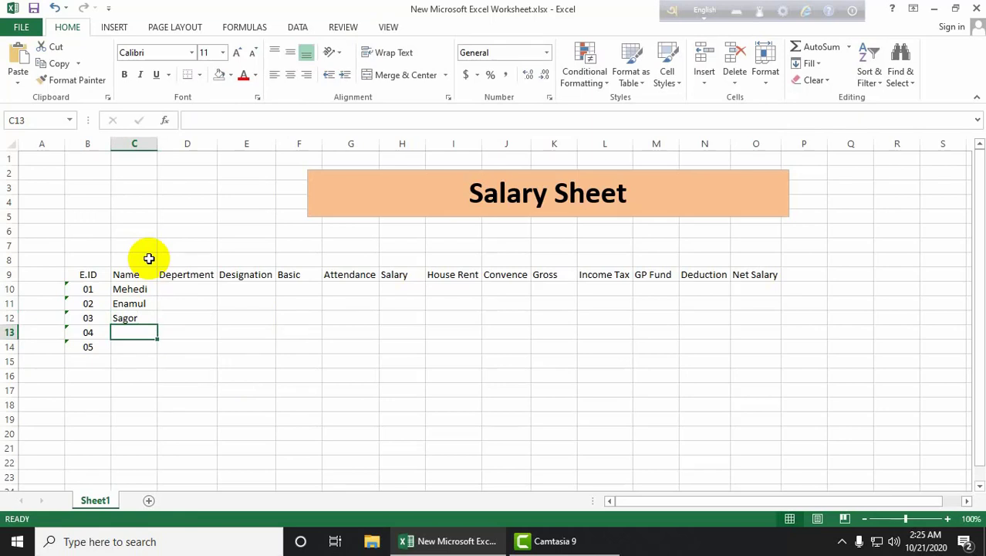
# Step: Enter the names of the fourth and fifth employees in C13 and C14
pyautogui.write('Asafd')
pyautogui.press('BackSpace')
pyautogui.press('BackSpace')
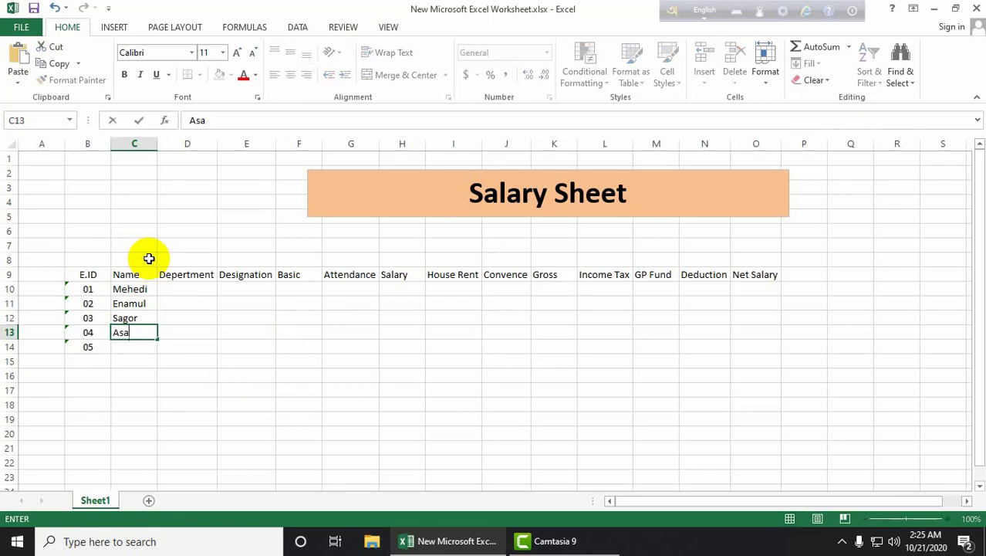
pyautogui.write('d')
pyautogui.press('Return')
pyautogui.write('Bijoy')
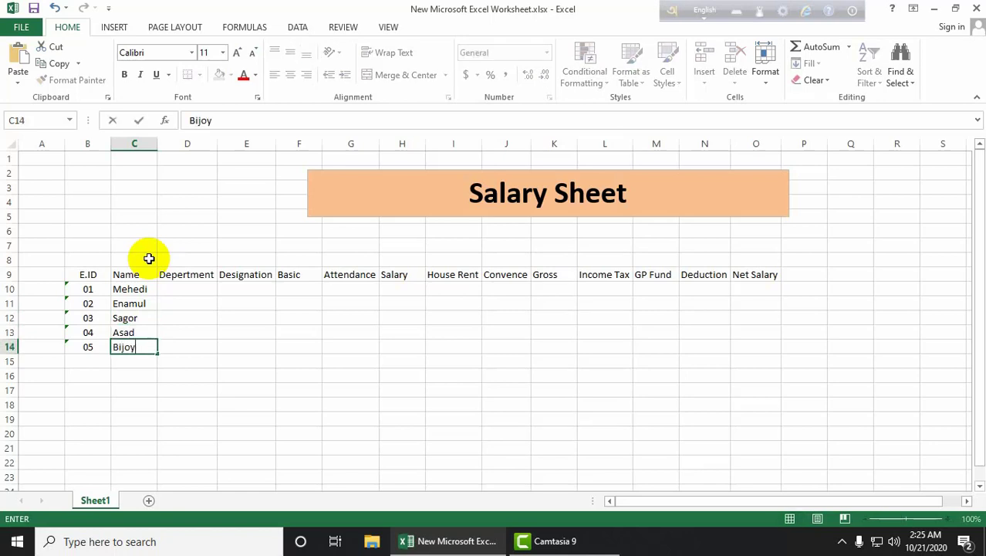
pyautogui.press('Tab')
# Step: Enter the department "IT" for the first employee in D10
pyautogui.press('Up')
pyautogui.press('Up')
pyautogui.press('Up')
pyautogui.press('Up')
pyautogui.press('Up')
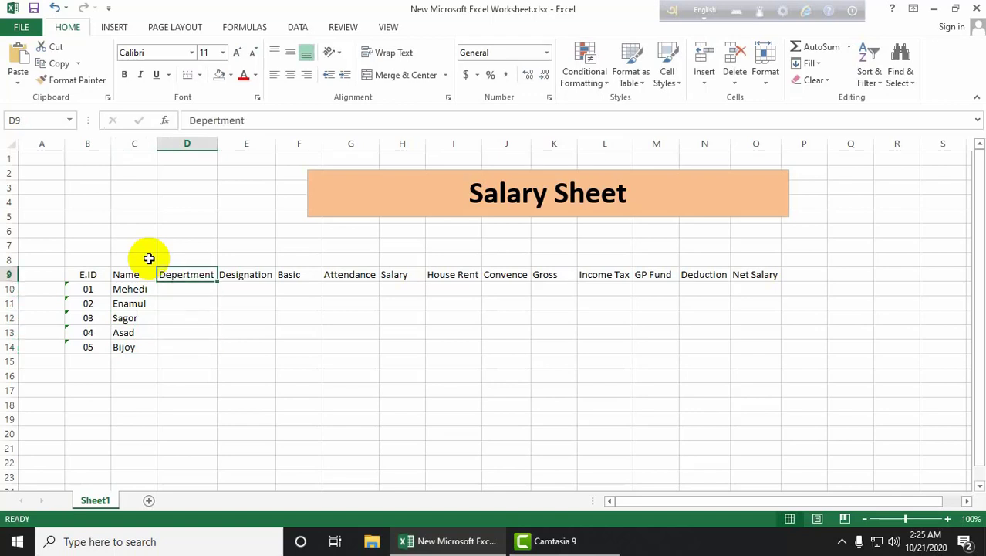
pyautogui.press('Down')
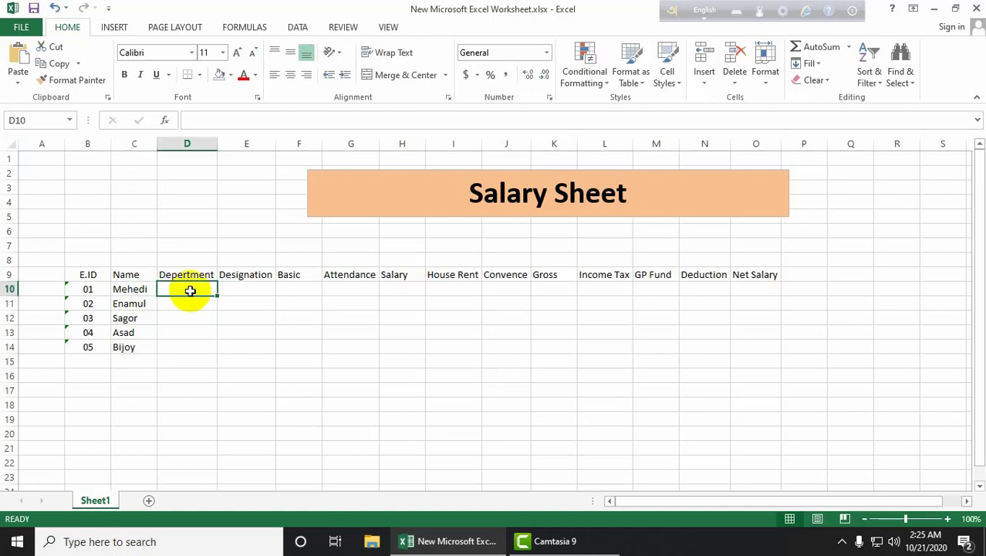
pyautogui.write('I')
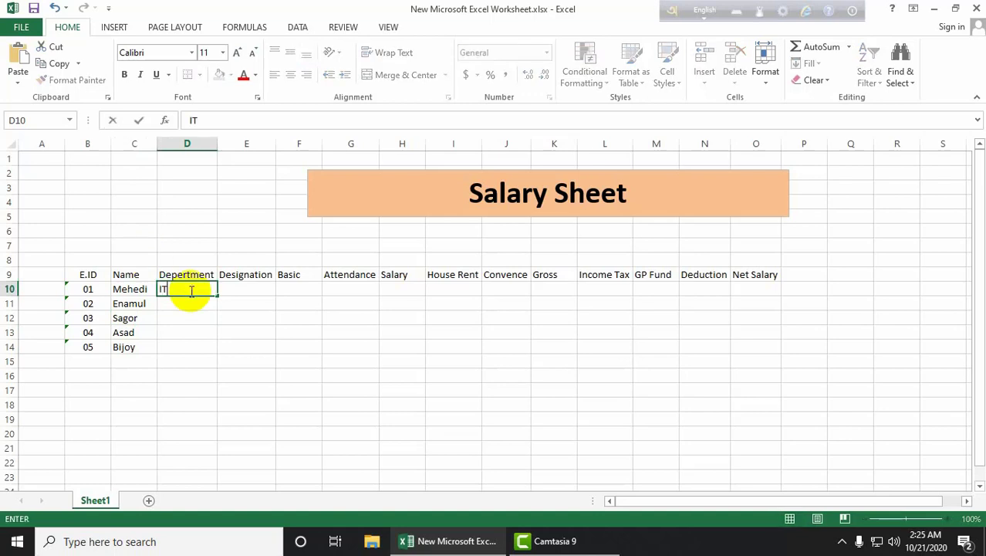
pyautogui.write('T')
pyautogui.press('Return')
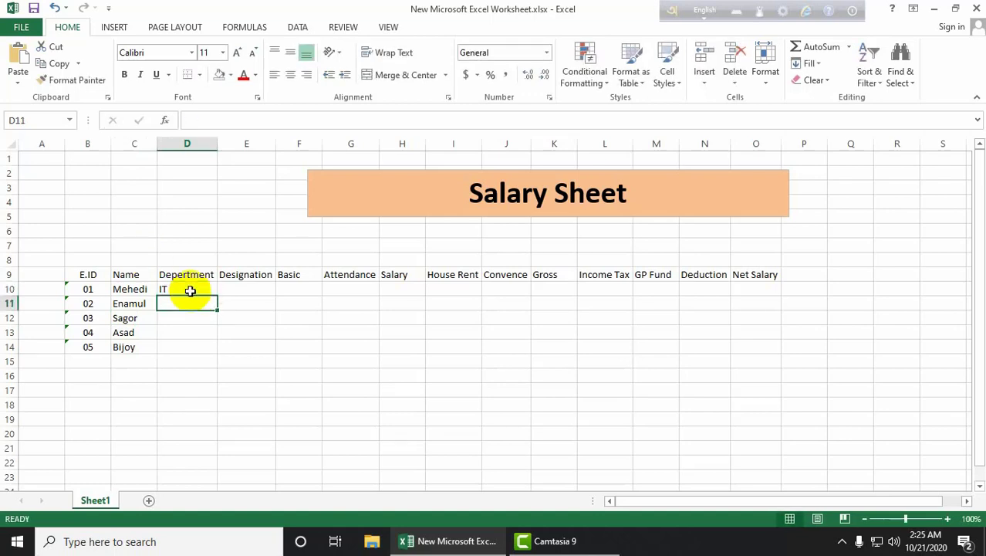
# Step: Copy the department "IT" from D10 into D11 to D14 for the other employees
pyautogui.click(186, 287)
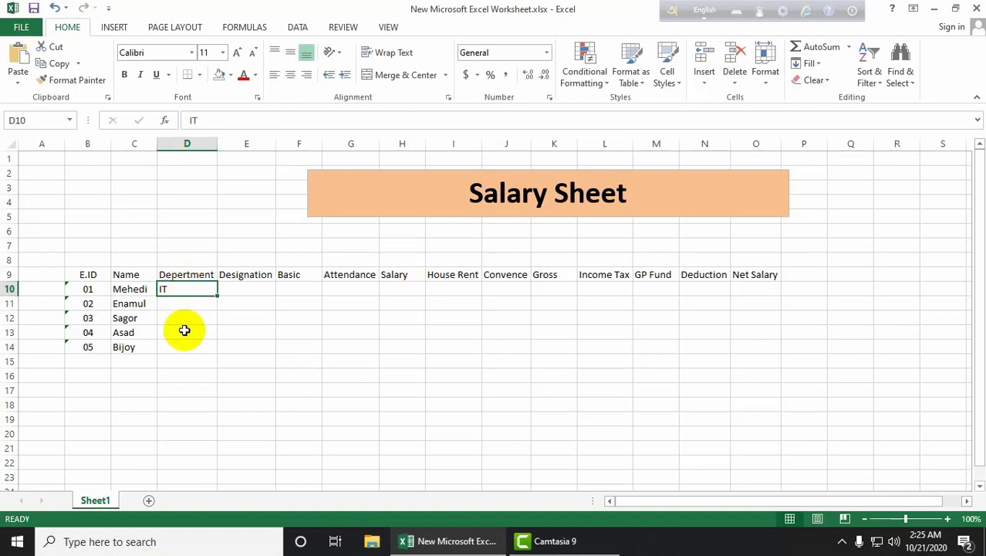
pyautogui.hotkey('ctrl', 'c')
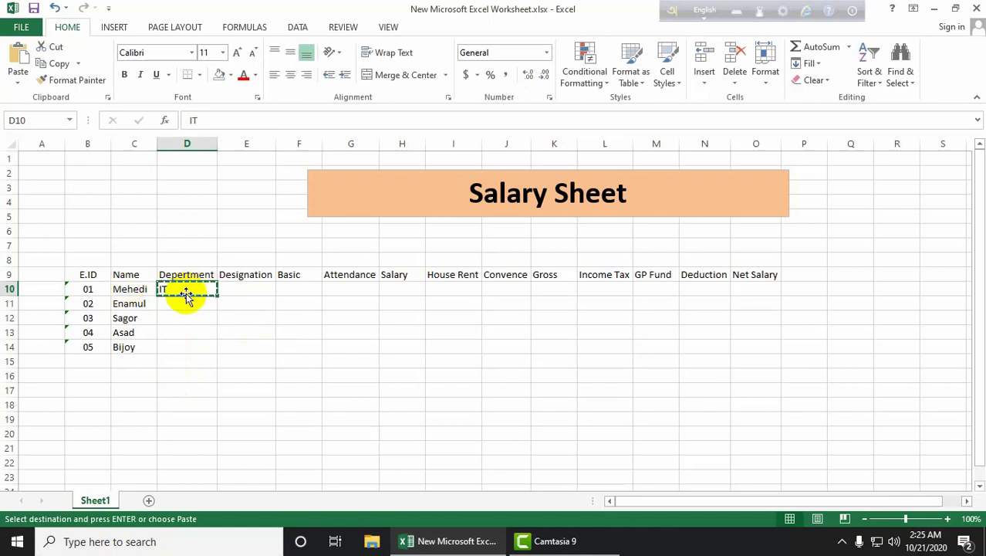
pyautogui.moveTo(184, 289); pyautogui.dragTo(183, 352)
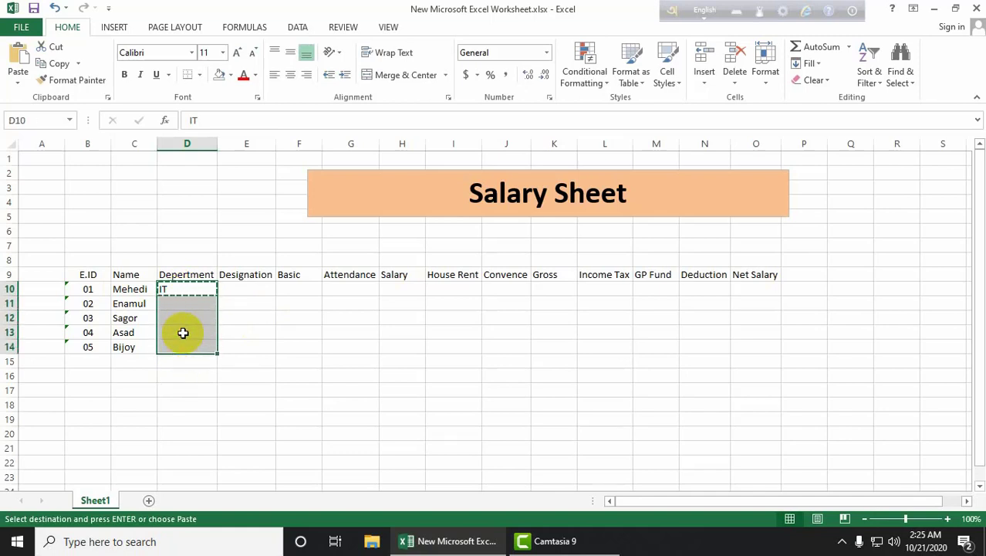
pyautogui.click(182, 290)
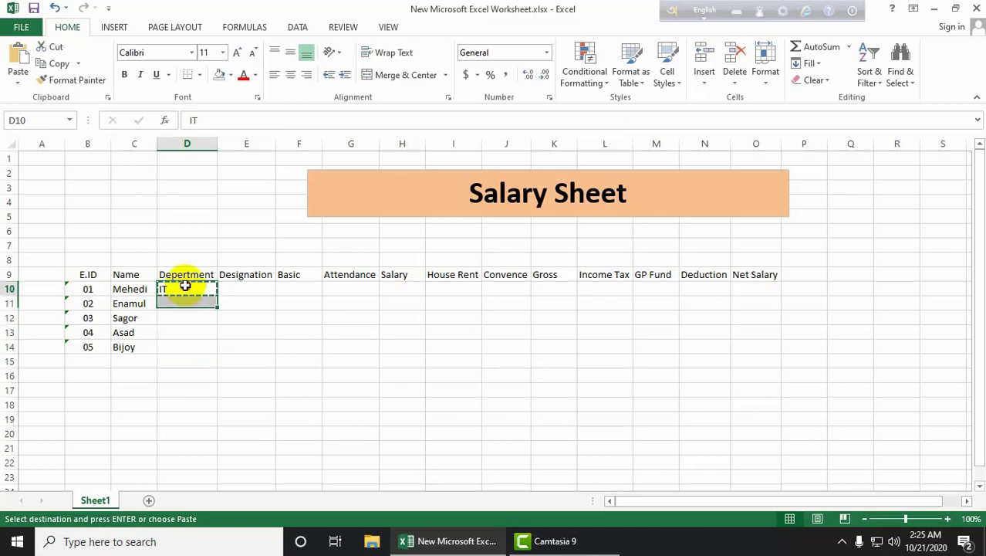
pyautogui.click(174, 303)
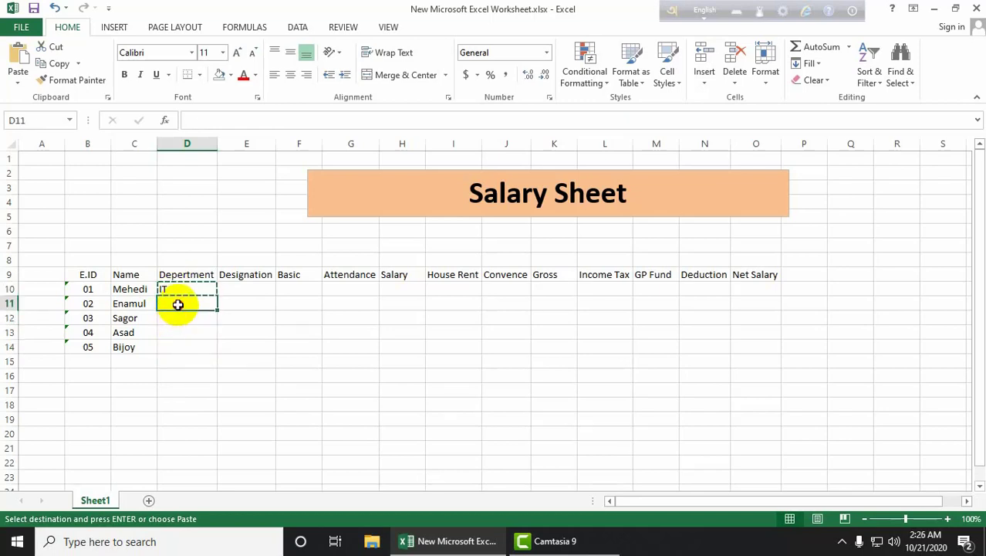
pyautogui.moveTo(178, 304); pyautogui.dragTo(177, 342)
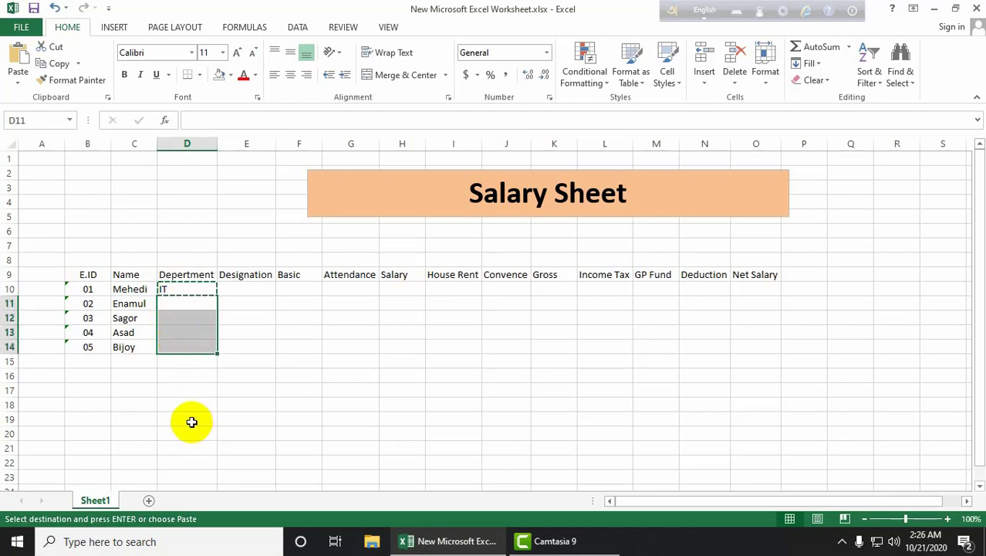
pyautogui.hotkey('ctrl', 'v')
# Step: Enter the designation "Wordpress Developer" in E10 and widen column E to fit its contents
pyautogui.click(238, 302)
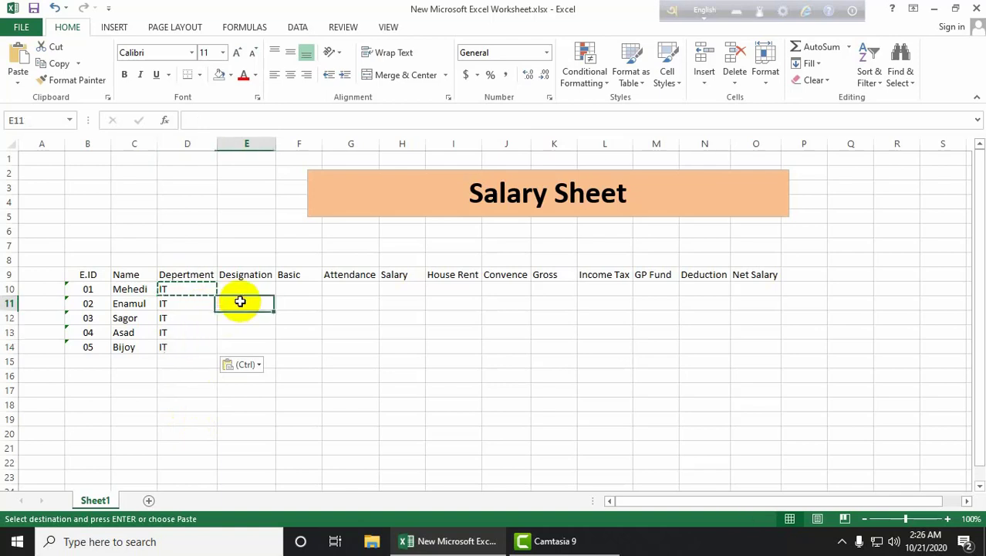
pyautogui.click(239, 288)
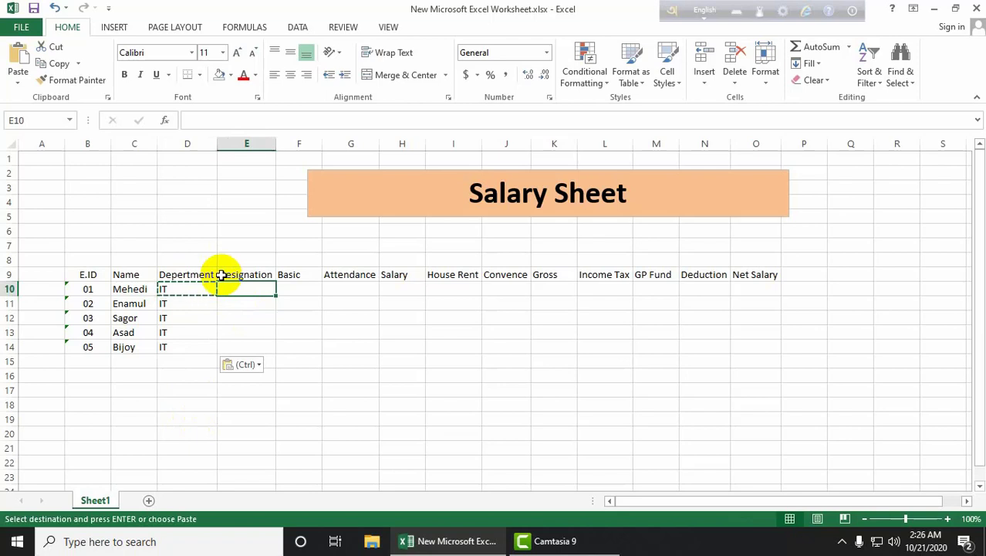
pyautogui.write('Wor')
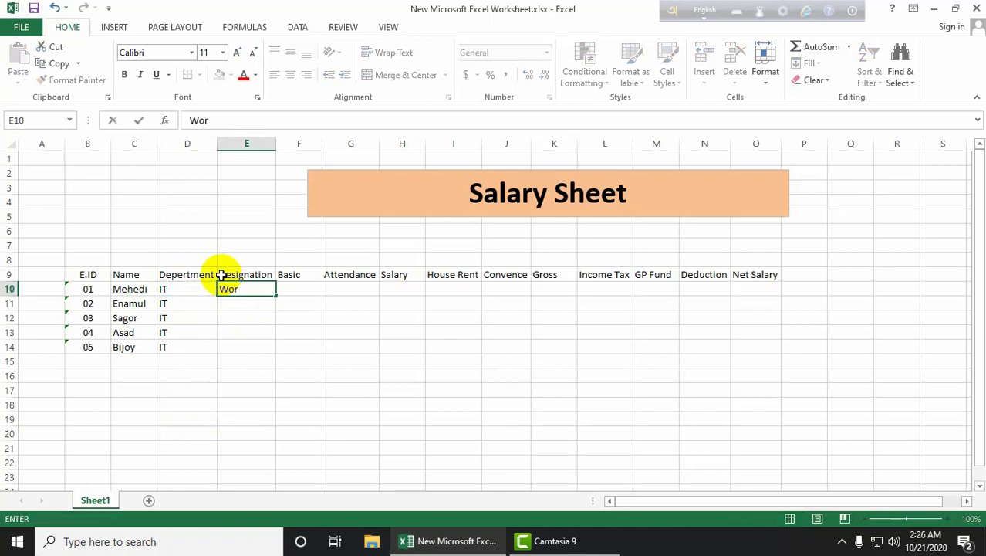
pyautogui.write('dpress Deve')
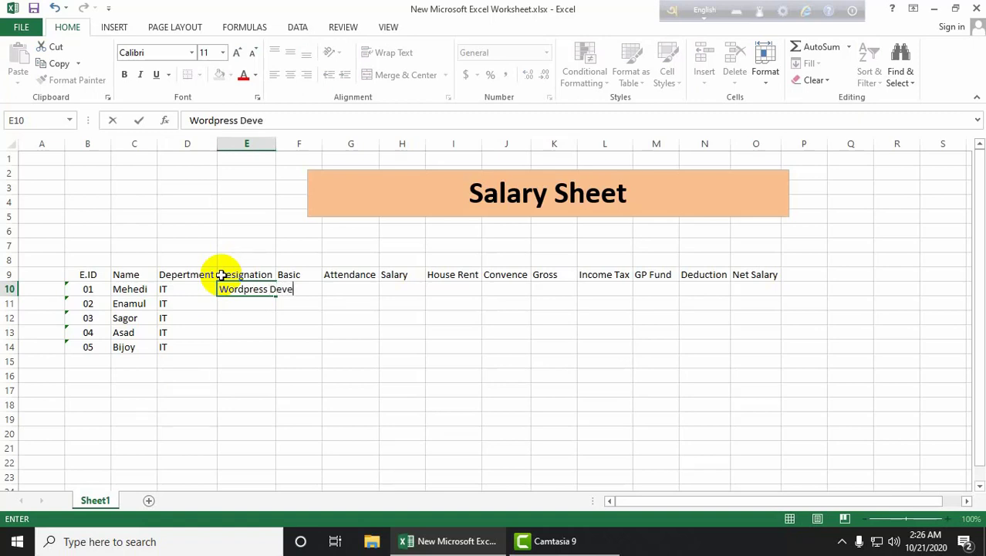
pyautogui.write('loper')
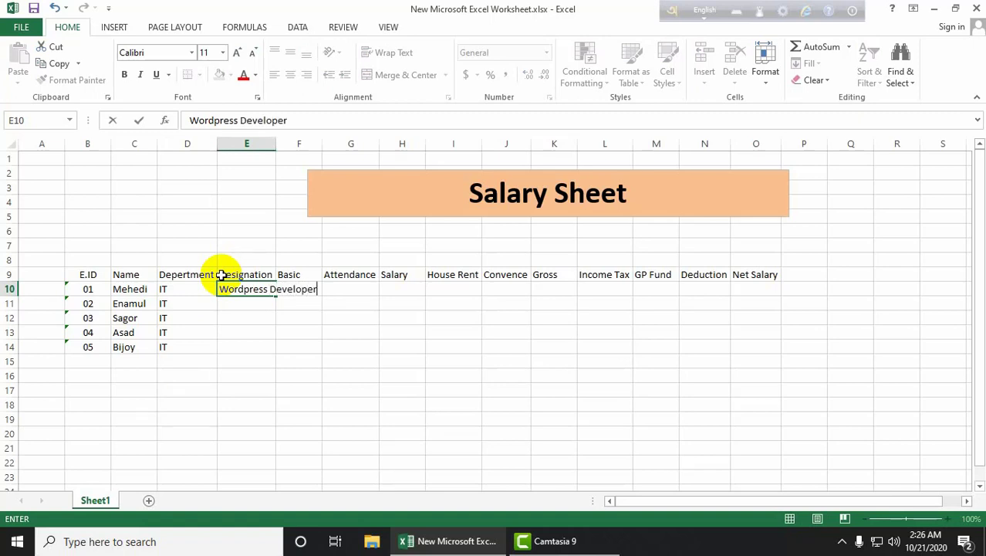
pyautogui.doubleClick(276, 143)
# Step: Enter the designation "Laravel Developer" for the second employee in E11
pyautogui.click(260, 304)
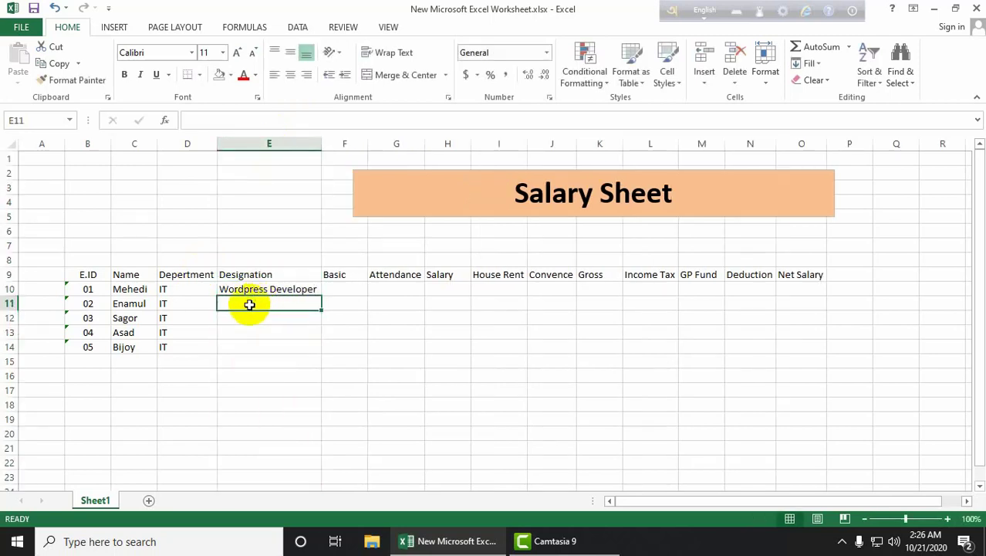
pyautogui.write('Larave')
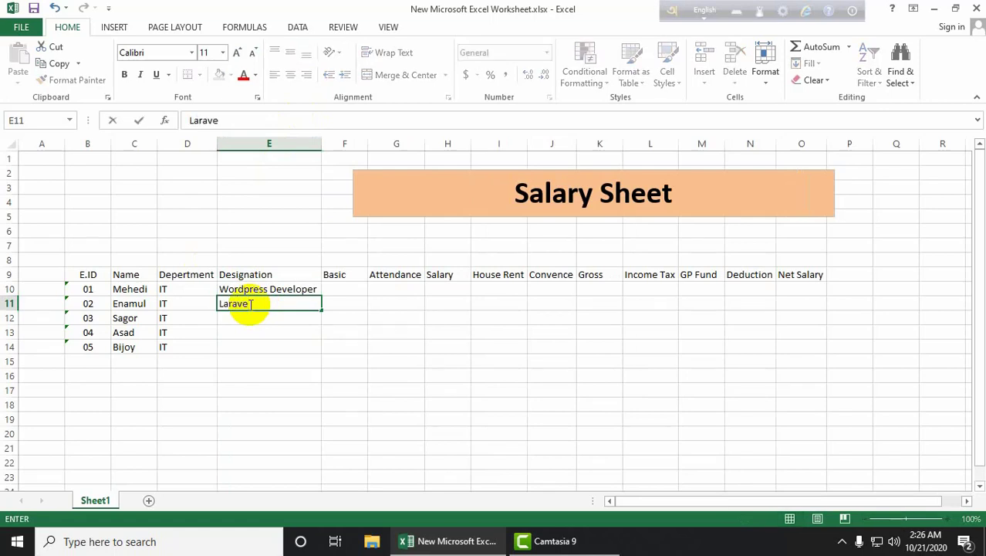
pyautogui.write('l Developer')
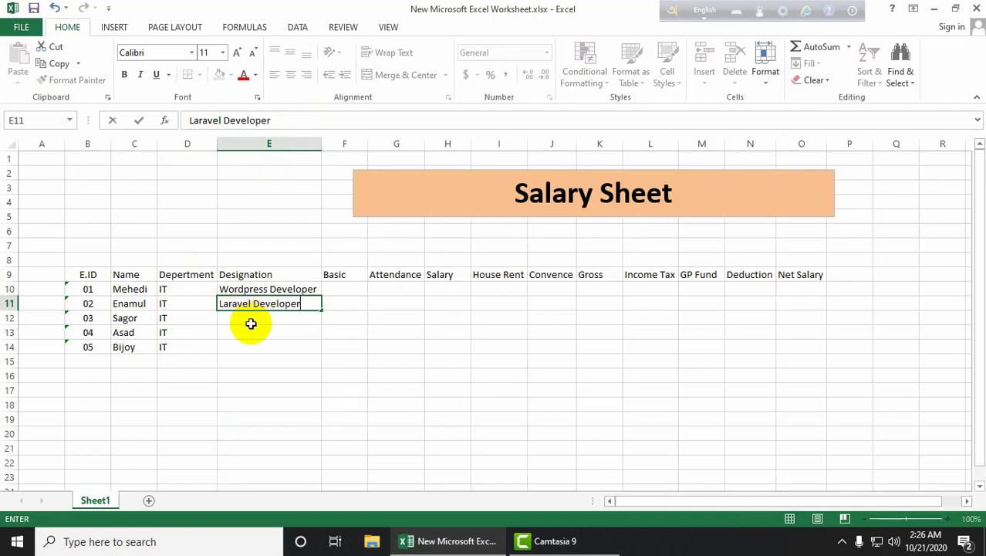
pyautogui.press('Return')
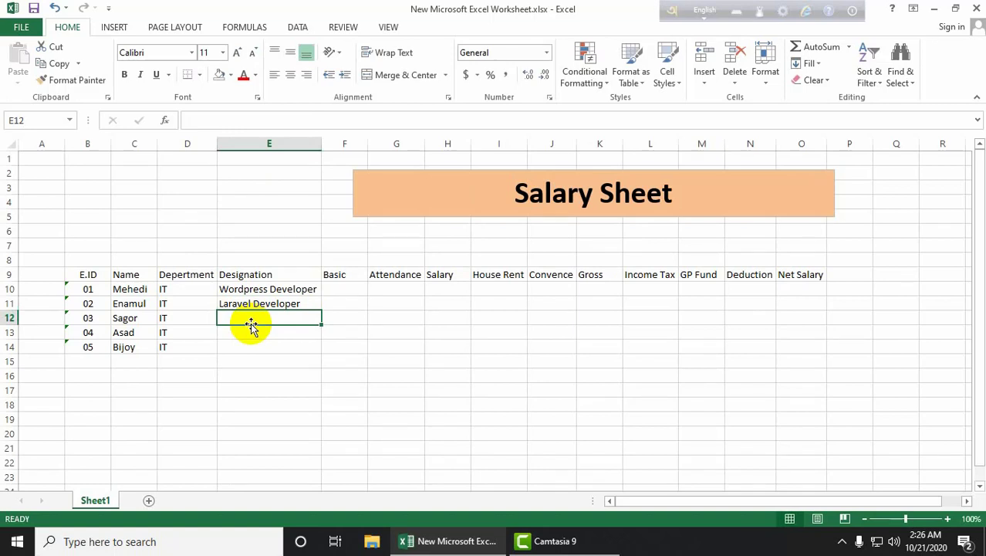
pyautogui.write('Graphics')
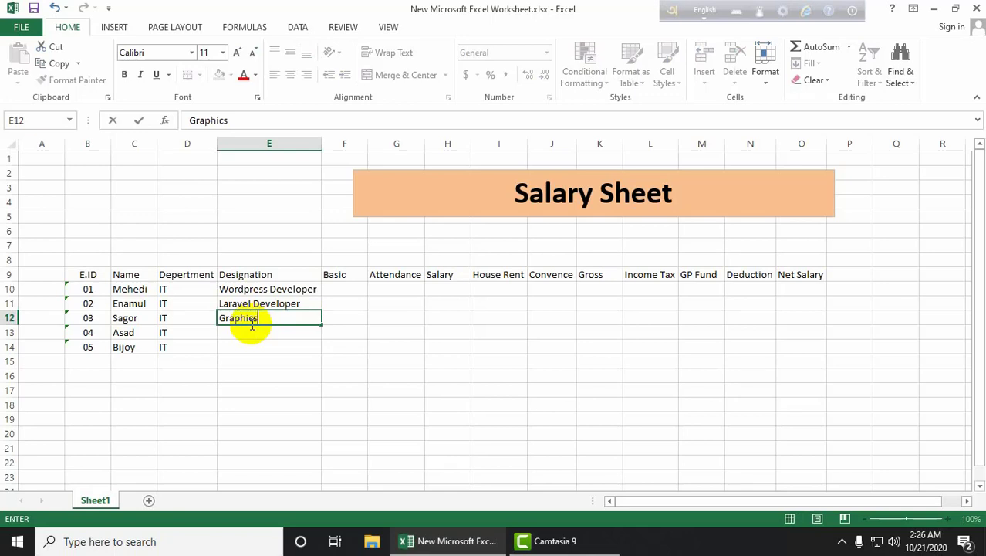
pyautogui.press('BackSpace')
pyautogui.press('BackSpace')
pyautogui.press('BackSpace')
pyautogui.press('BackSpace')
pyautogui.press('BackSpace')
pyautogui.press('BackSpace')
pyautogui.press('BackSpace')
pyautogui.press('BackSpace')
pyautogui.write('Pho')
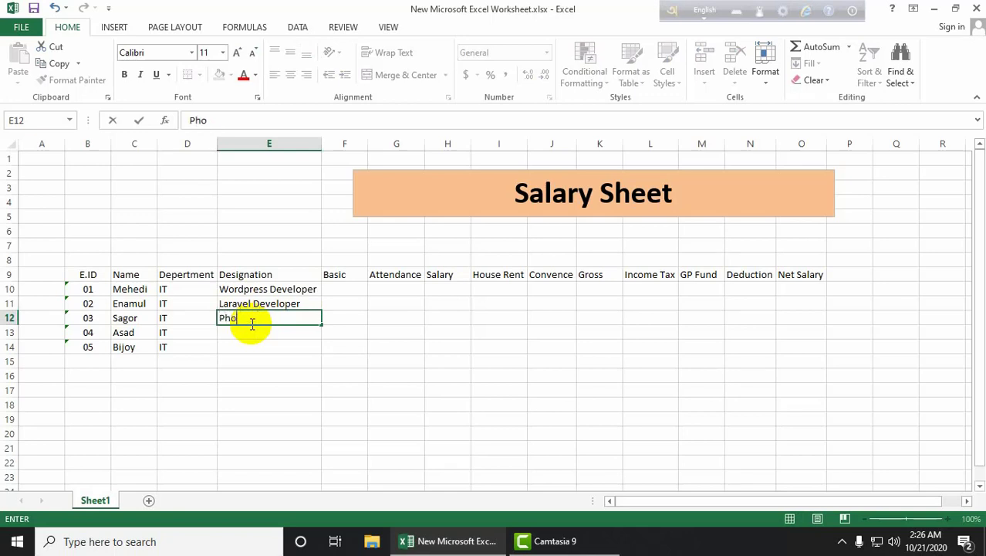
pyautogui.write('toshop')
pyautogui.press('BackSpace')
pyautogui.press('BackSpace')
pyautogui.press('BackSpace')
pyautogui.press('BackSpace')
pyautogui.press('BackSpace')
pyautogui.press('BackSpace')
pyautogui.press('BackSpace')
pyautogui.press('BackSpace')
pyautogui.press('BackSpace')
# Step: Enter the designations "Graphics Designer" in E12, "Web Designer" in E13 and "Graphics Designer" in E14
pyautogui.write('Graphics Desi')
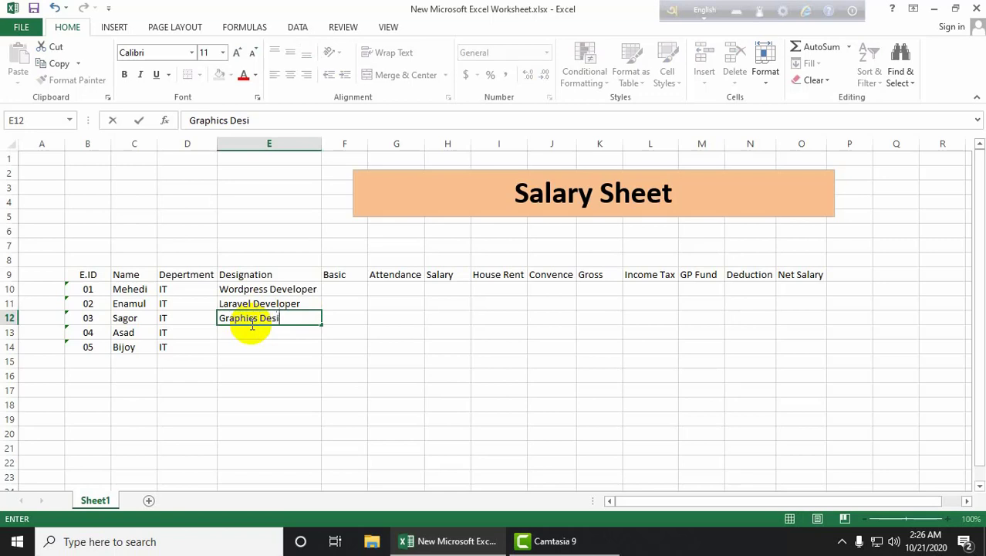
pyautogui.write('gner')
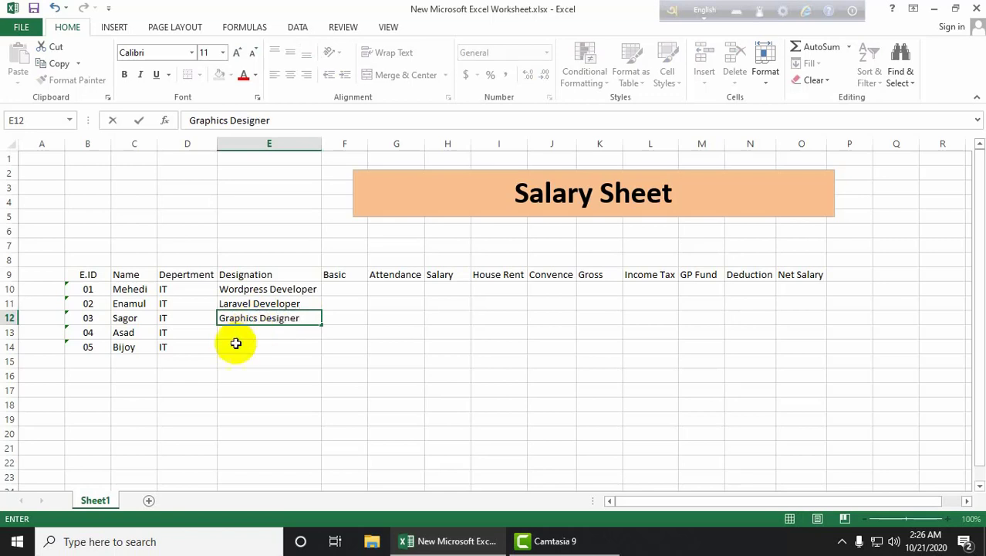
pyautogui.press('Return')
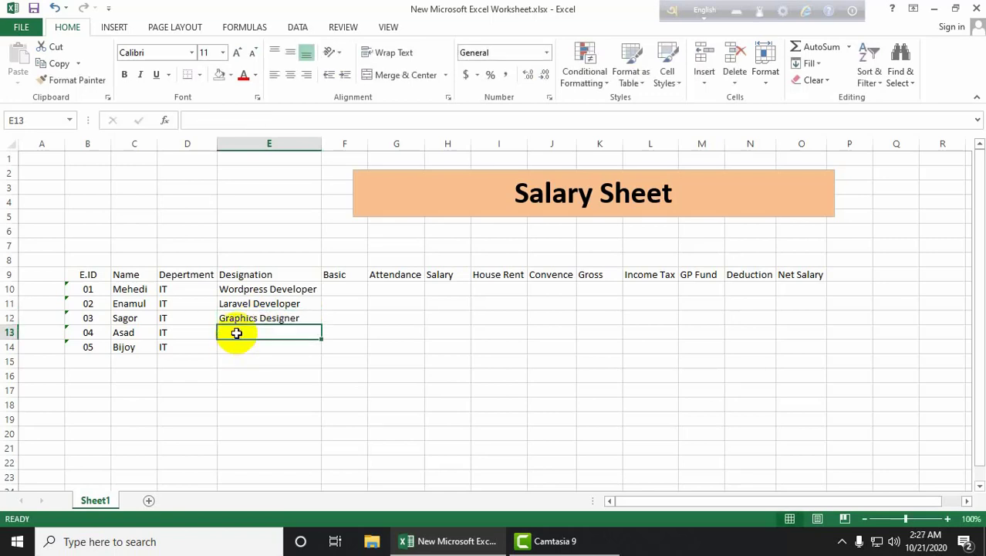
pyautogui.write('Web')
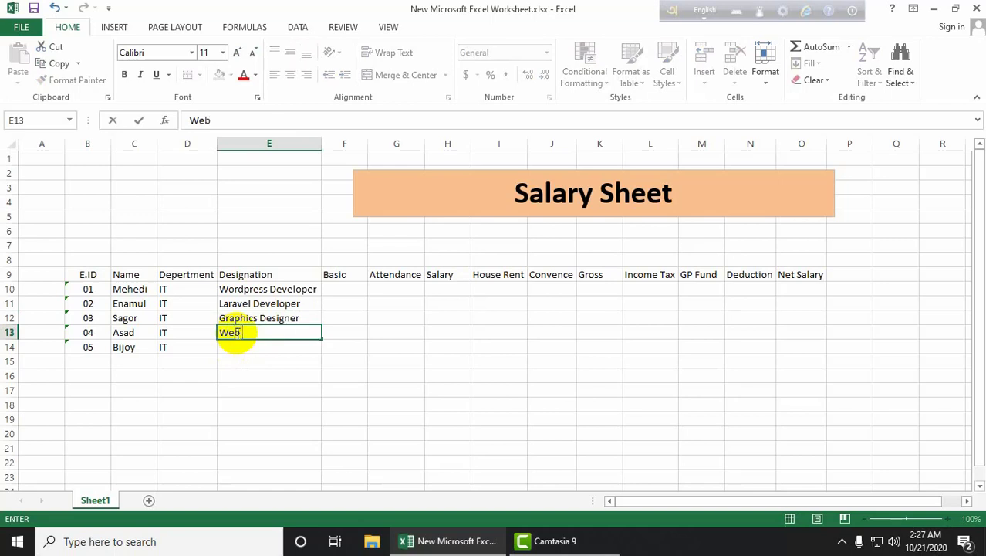
pyautogui.write(' Designer')
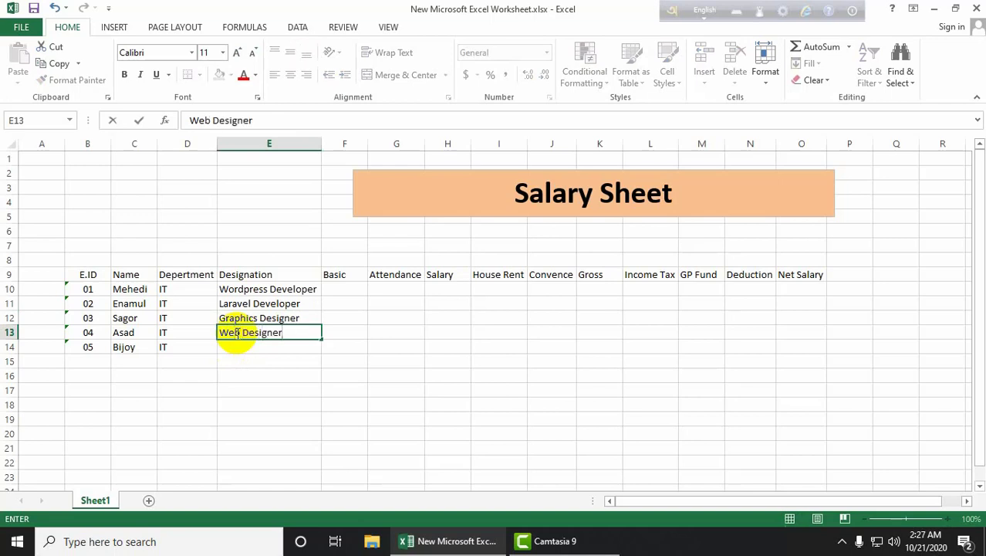
pyautogui.press('Return')
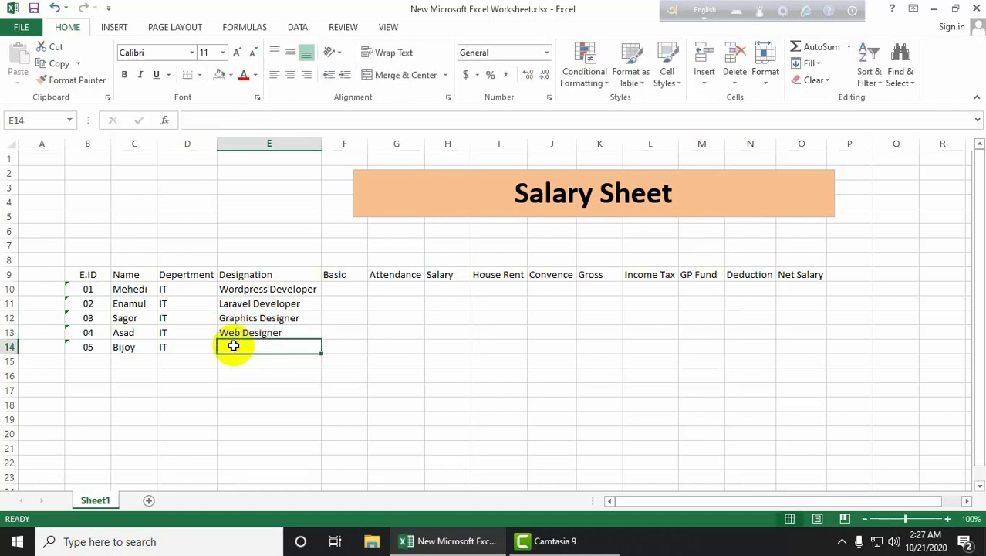
pyautogui.write('Graphics Designer')
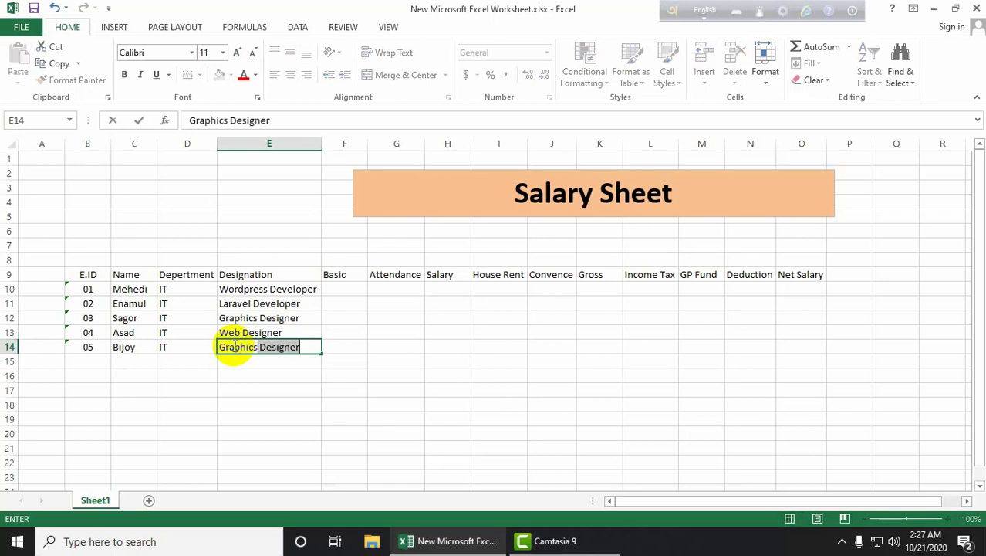
pyautogui.press('Tab')
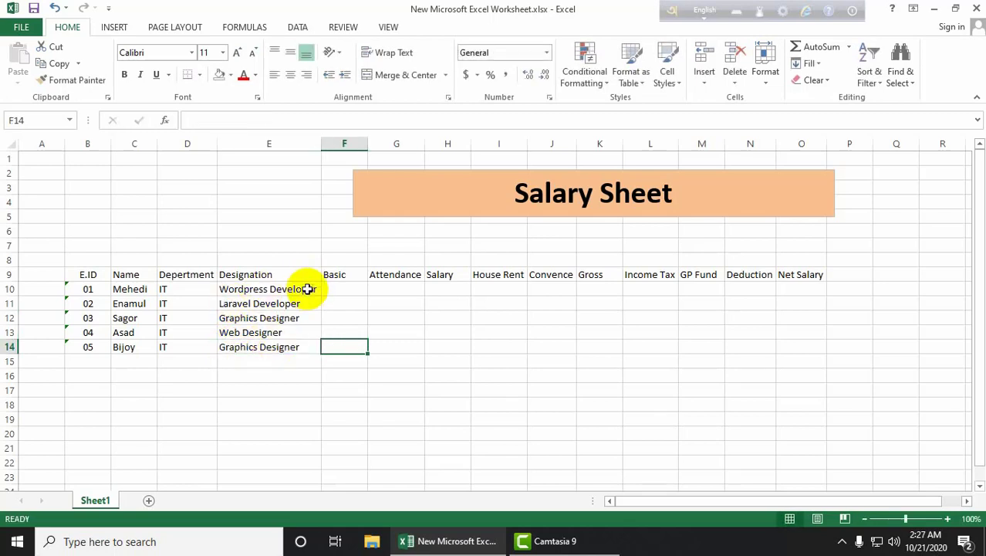
# Step: Enter the Basic pay of the first three employees: 25000 in F10, 30000 in F11 and 15000 in F12
pyautogui.click(342, 290)
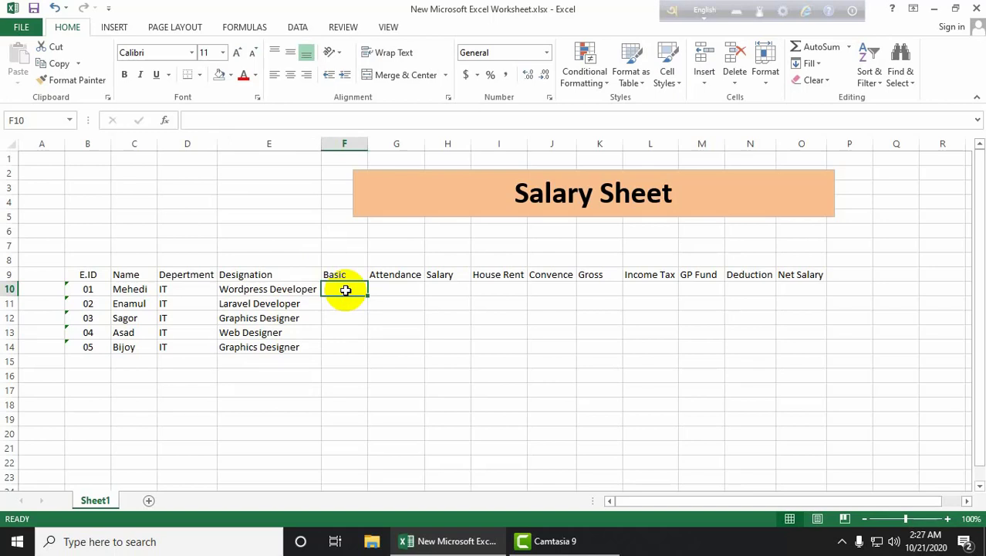
pyautogui.write('25000')
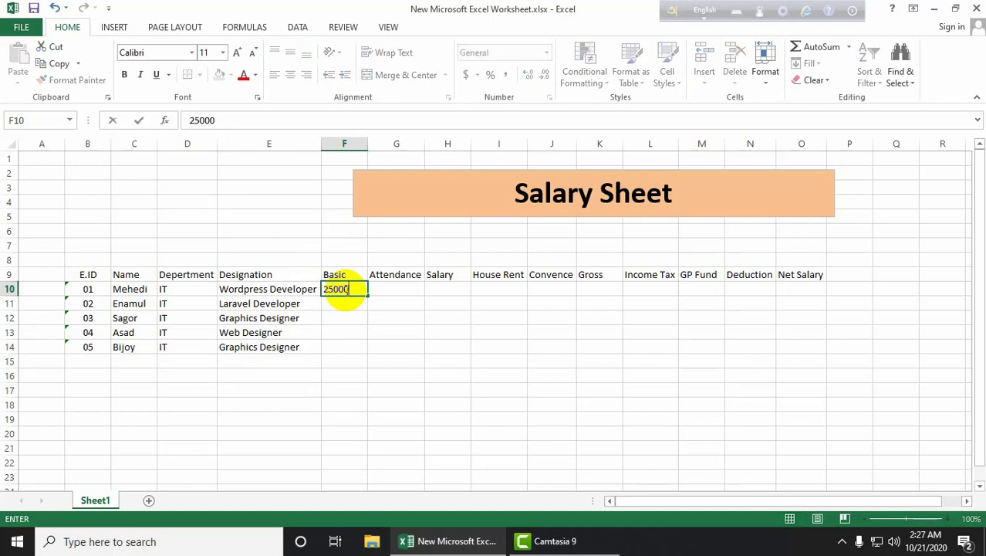
pyautogui.click(328, 305)
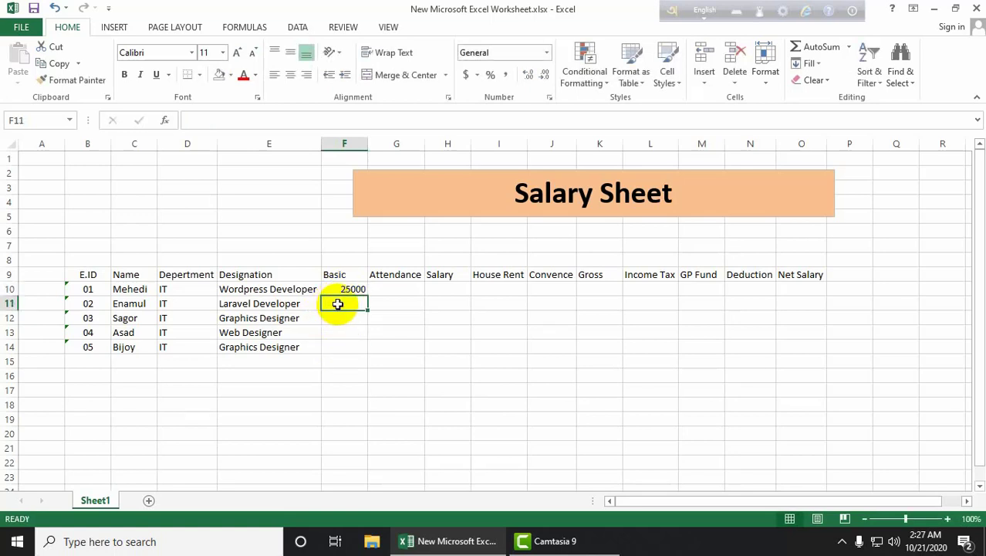
pyautogui.write('3')
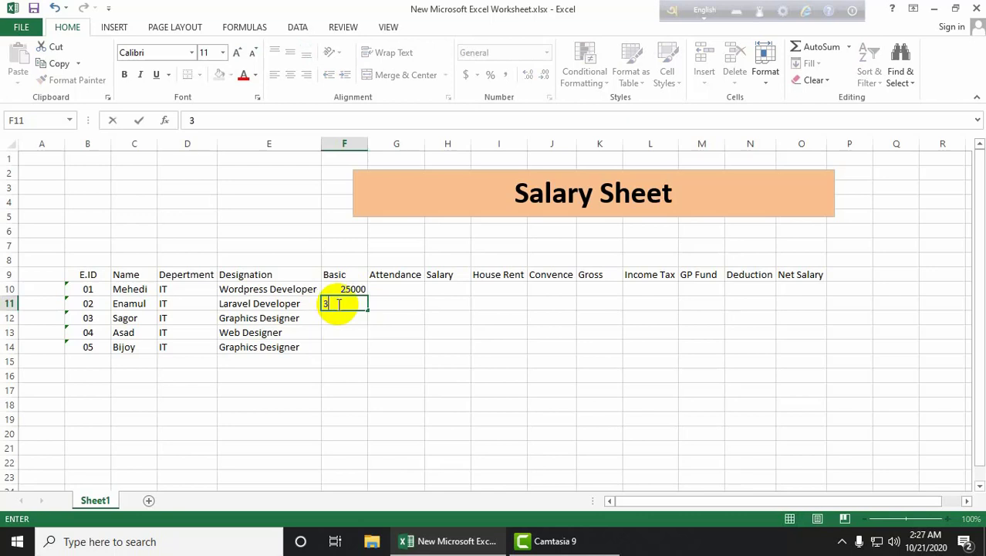
pyautogui.write('0000')
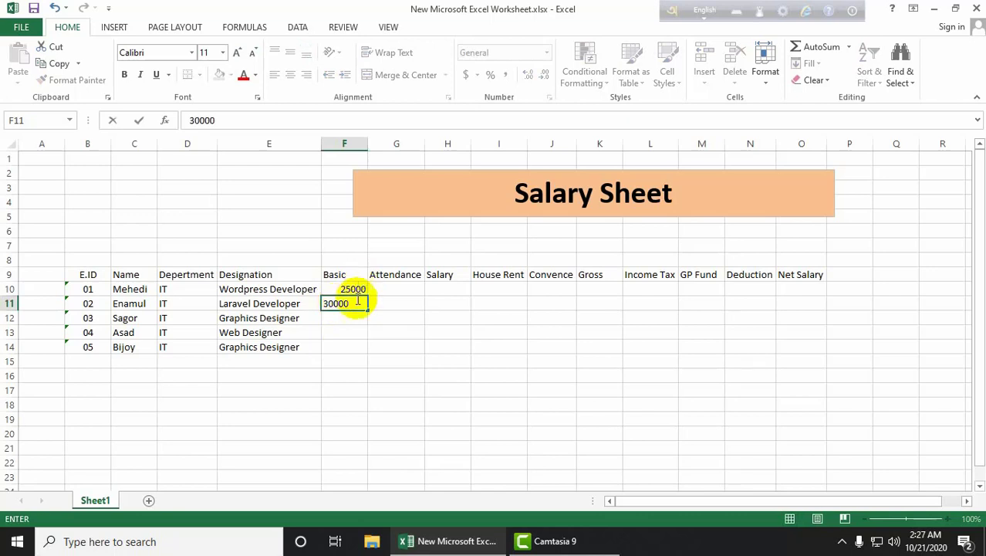
pyautogui.click(344, 317)
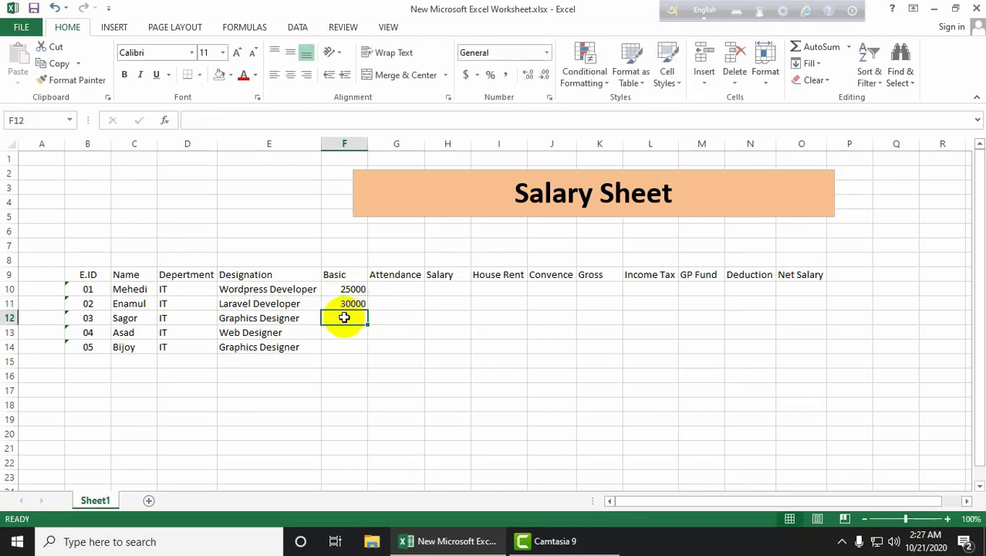
pyautogui.write('15')
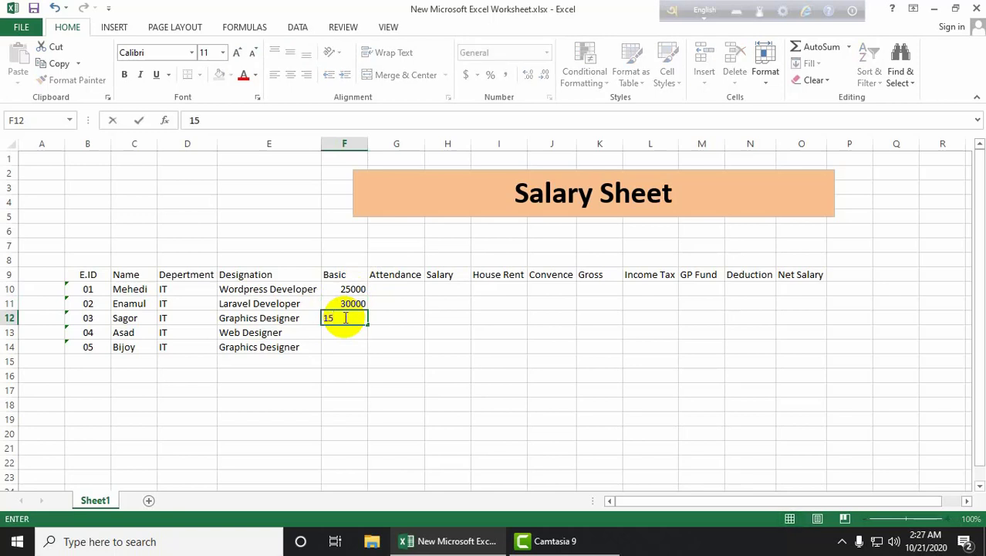
pyautogui.write('000')
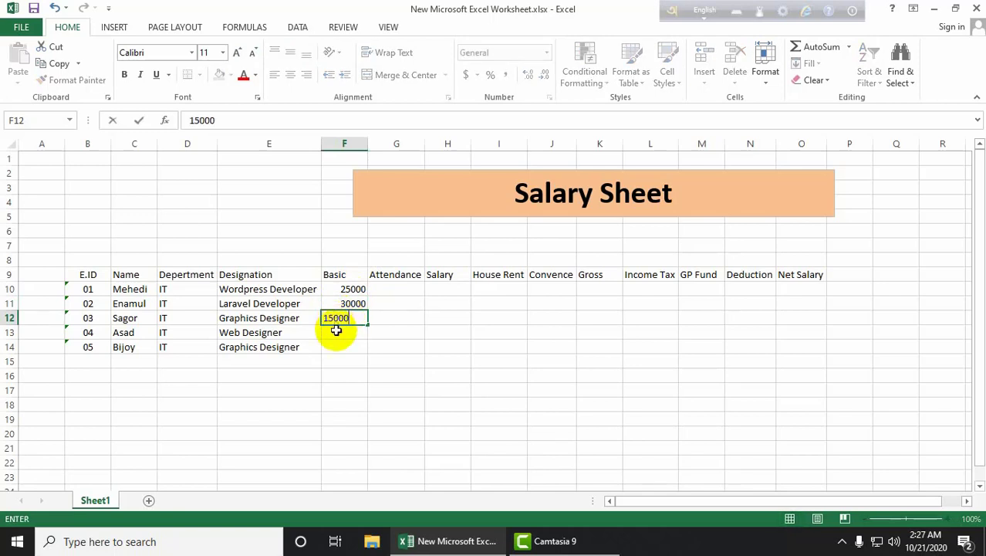
pyautogui.press('Return')
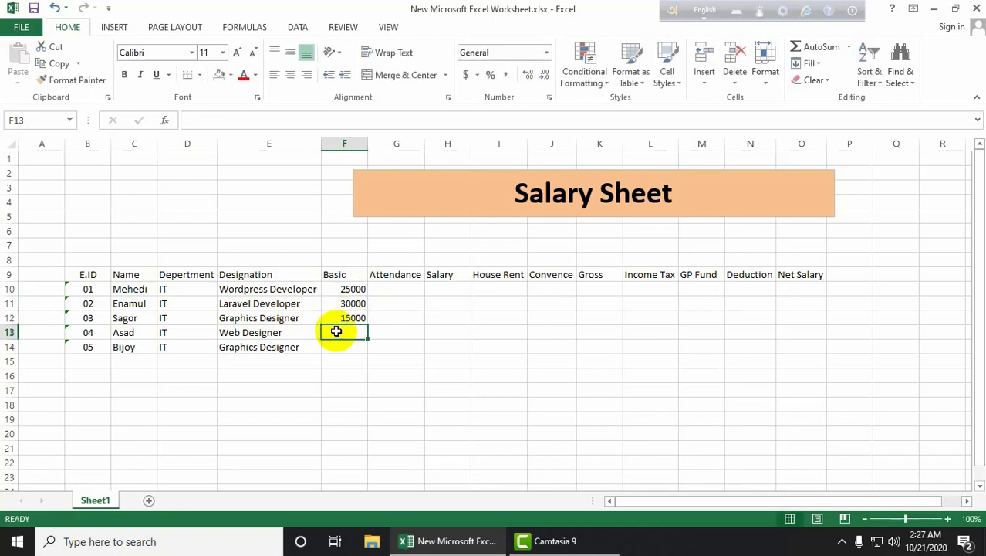
# Step: Enter the Basic pay of the fourth and fifth employees: 18000 in F13 and 20000 in F14
pyautogui.write('18000')
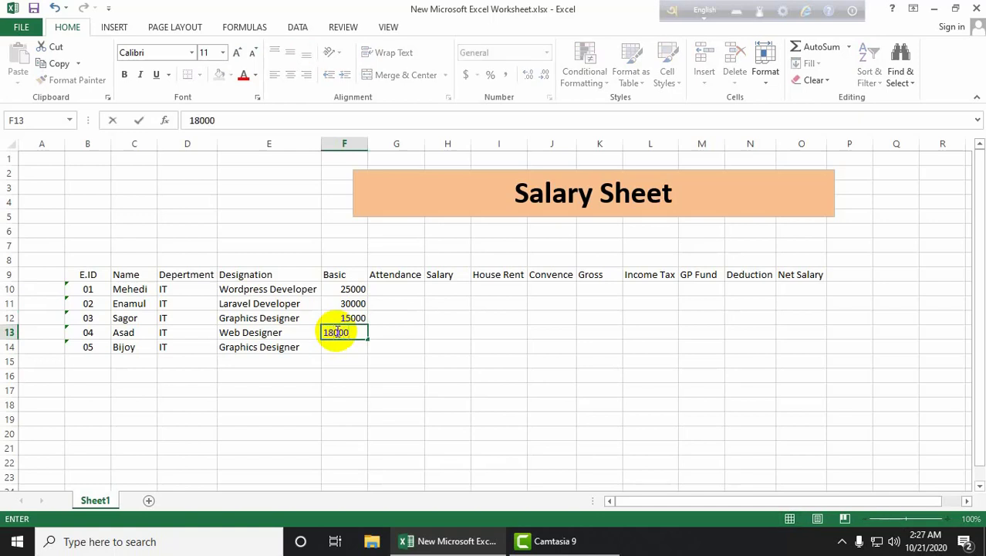
pyautogui.press('Return')
pyautogui.write('20000')
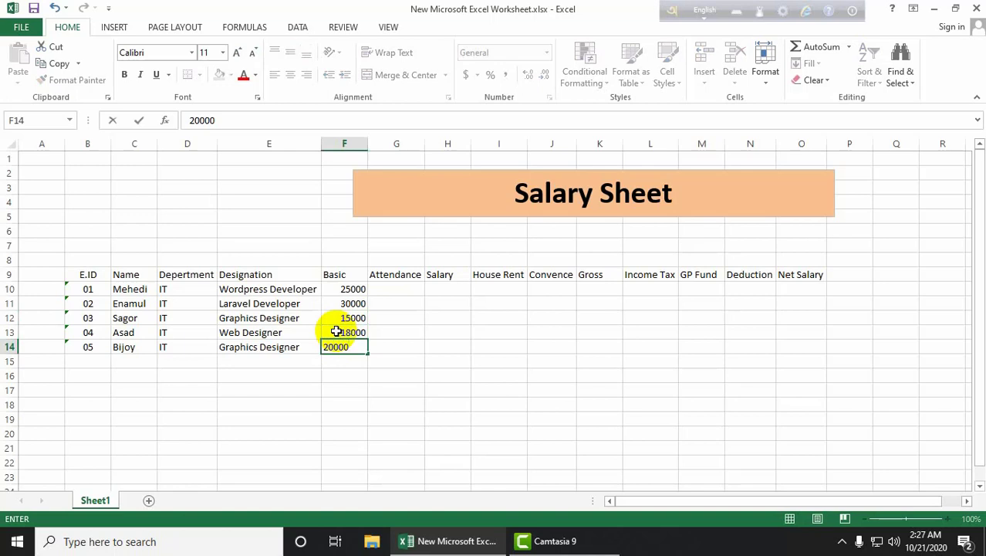
pyautogui.press('Tab')
# Step: Enter the Attendance of the first two employees: 30 in G10 and 28 in G11
pyautogui.press('Up')
pyautogui.press('Up')
pyautogui.press('Up')
pyautogui.press('Up')
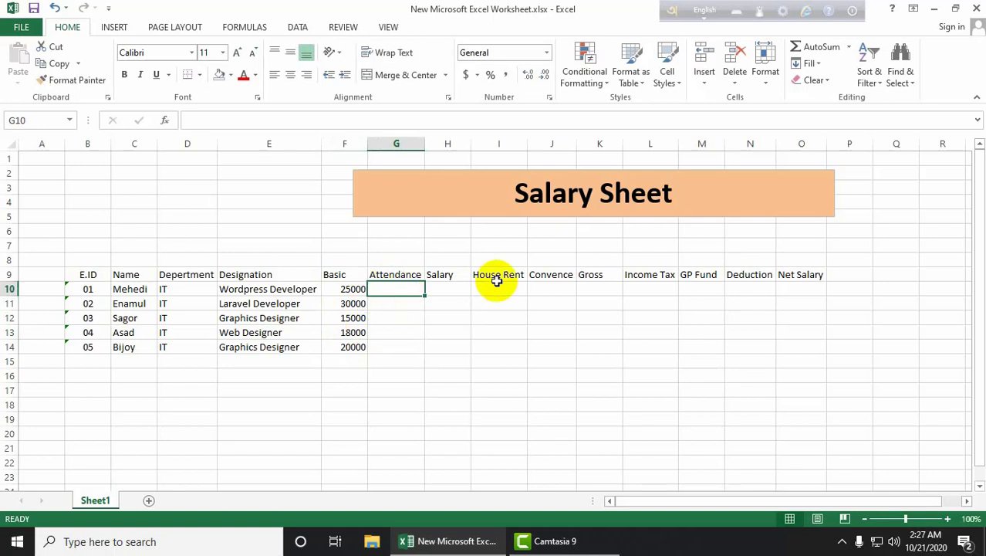
pyautogui.write('30')
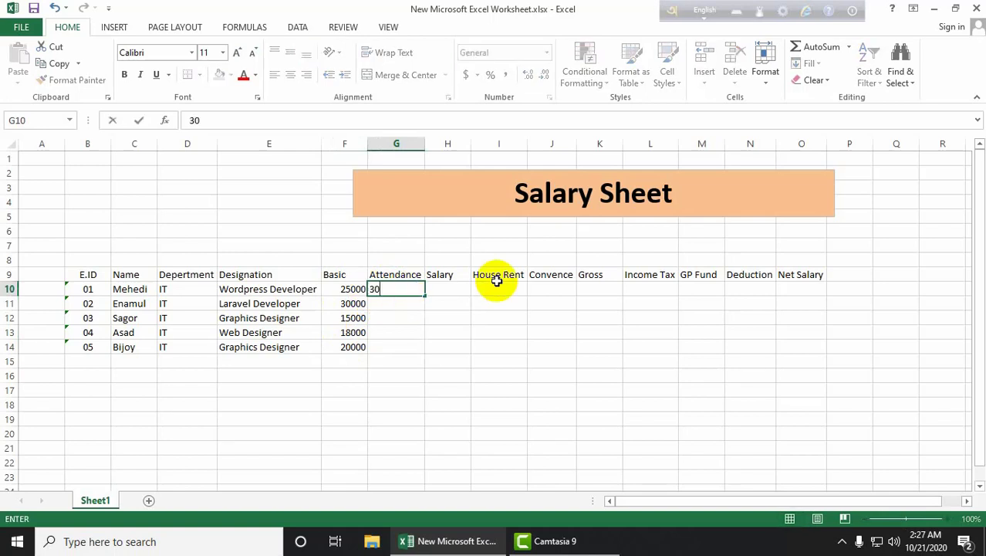
pyautogui.press('Return')
pyautogui.write('28')
pyautogui.press('Return')
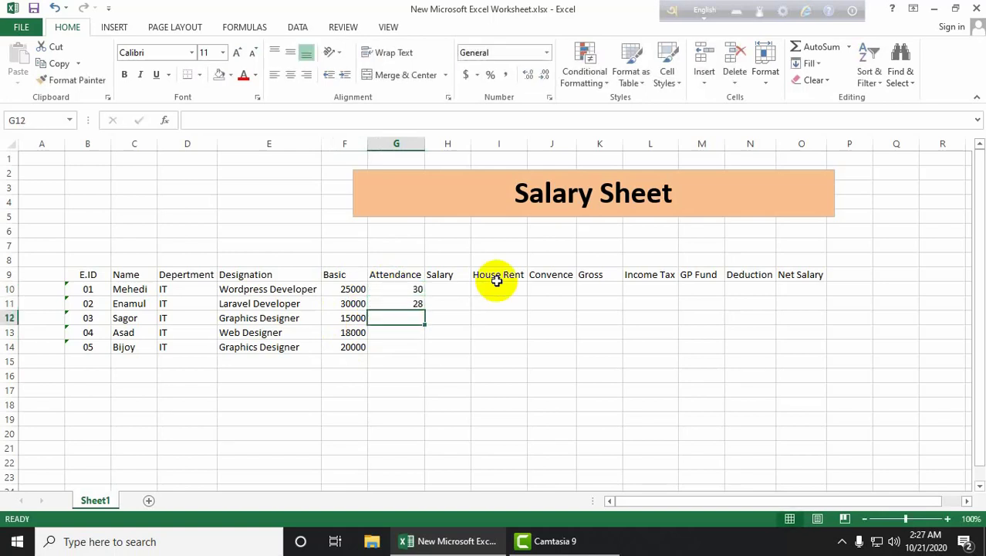
# Step: Enter the Attendance of the last three employees: 27 in G12, 30 in G13 and 25 in G14
pyautogui.write('27')
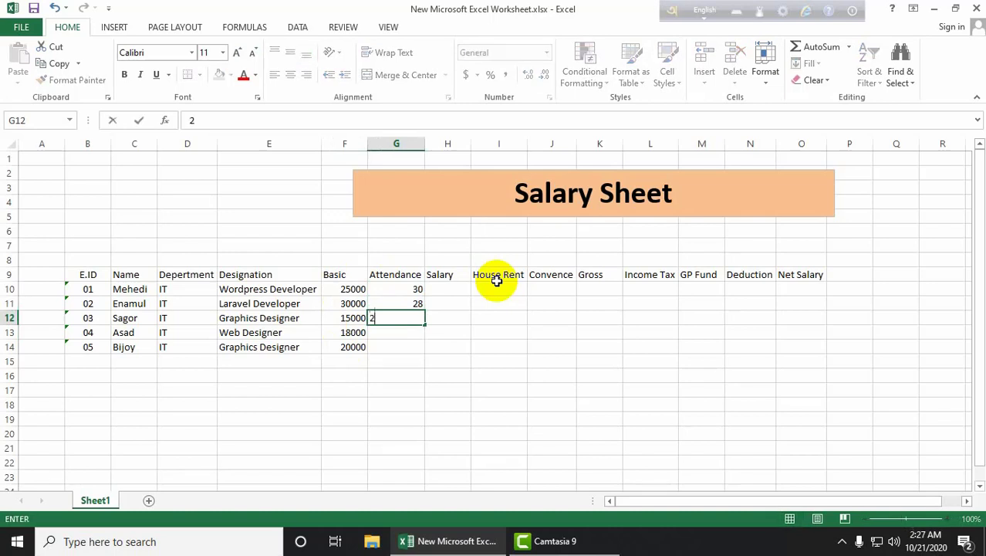
pyautogui.press('Return')
pyautogui.write('30')
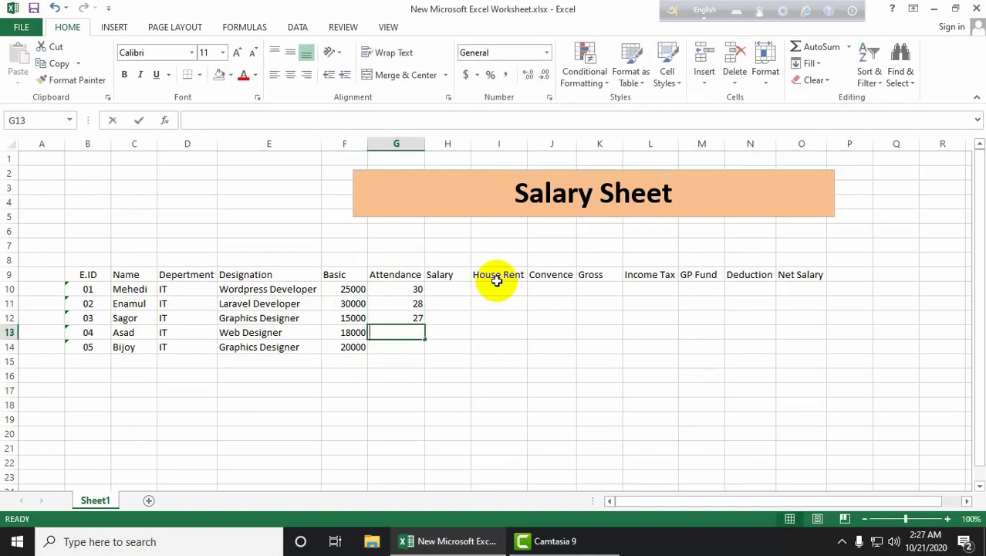
pyautogui.press('Return')
pyautogui.write('25')
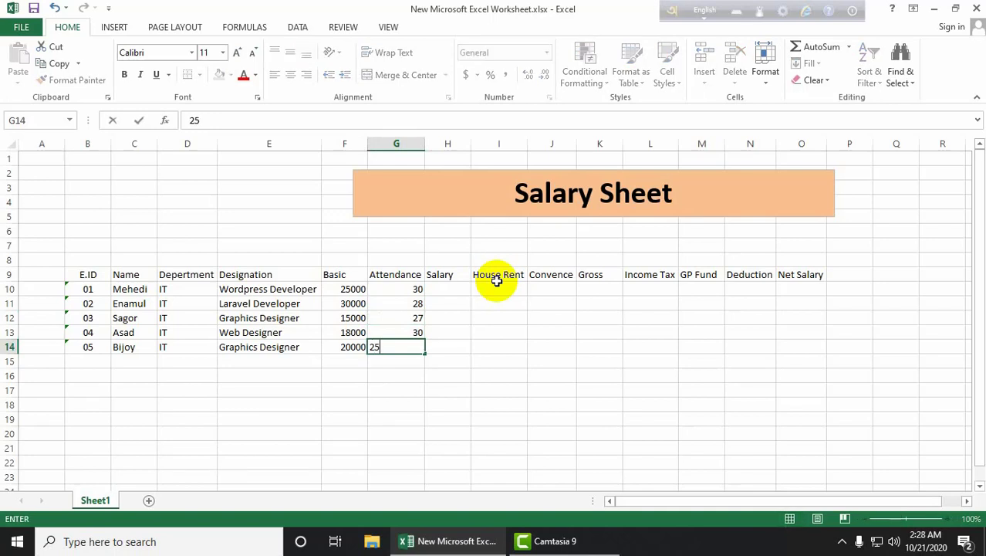
pyautogui.press('Right')
# Step: Calculate the first employee's Salary in H10 with the formula =F10*G10/30
pyautogui.press('Up')
pyautogui.press('Up')
pyautogui.press('Up')
pyautogui.press('Up')
pyautogui.press('Up')
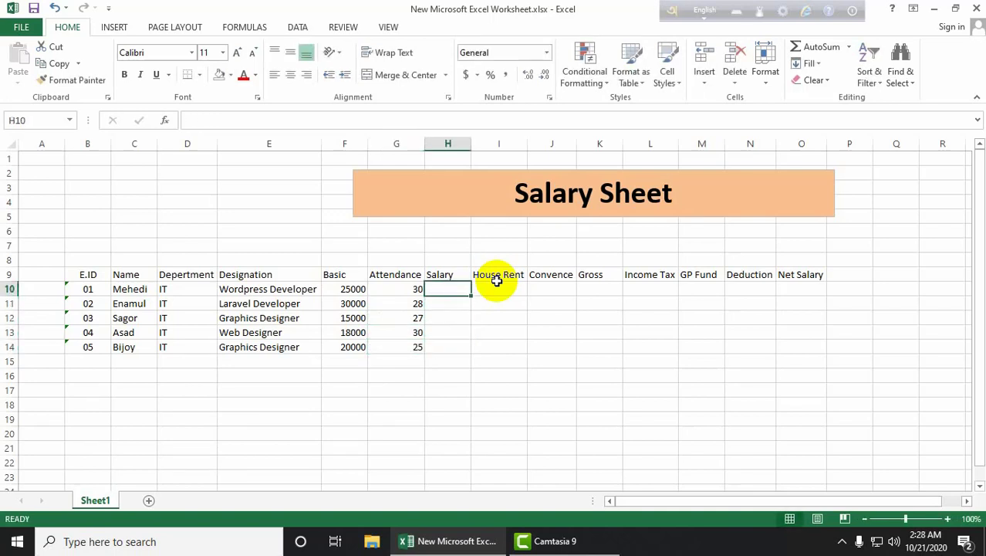
pyautogui.press('Down')
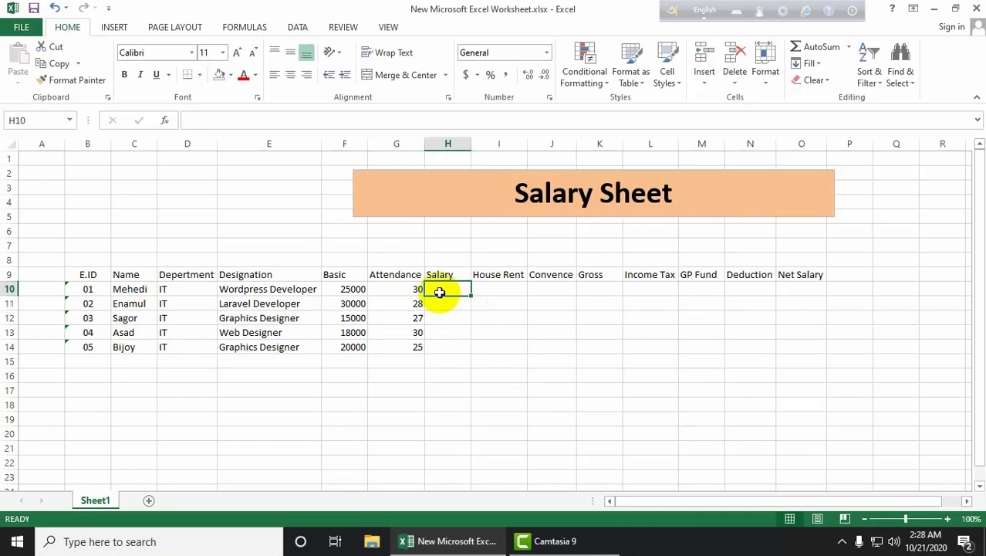
pyautogui.write('=')
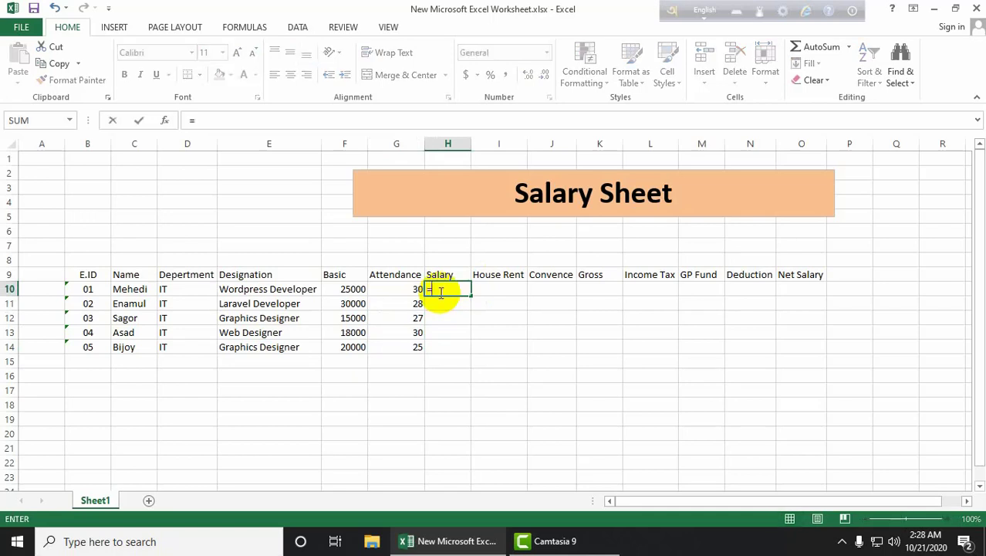
pyautogui.click(342, 291)
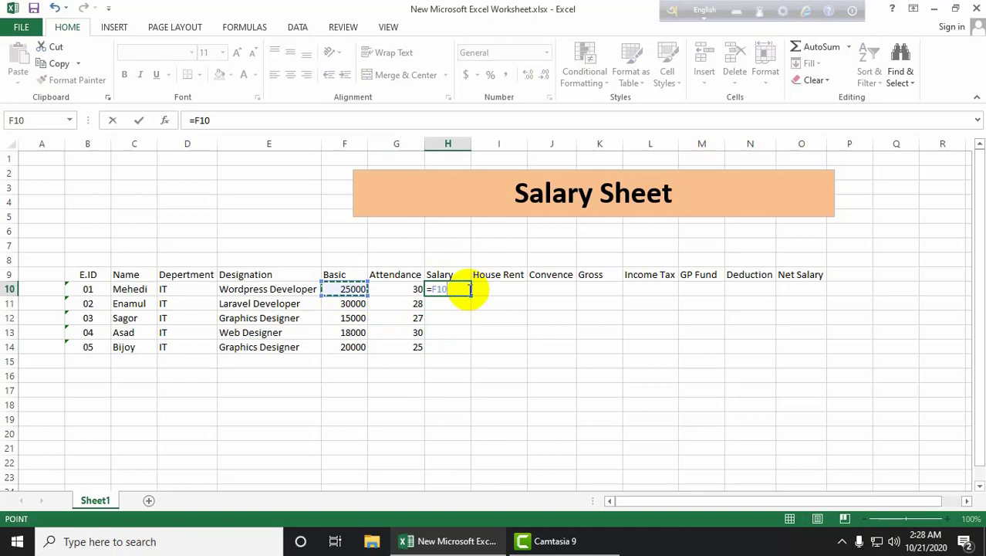
pyautogui.write('*')
pyautogui.click(394, 288)
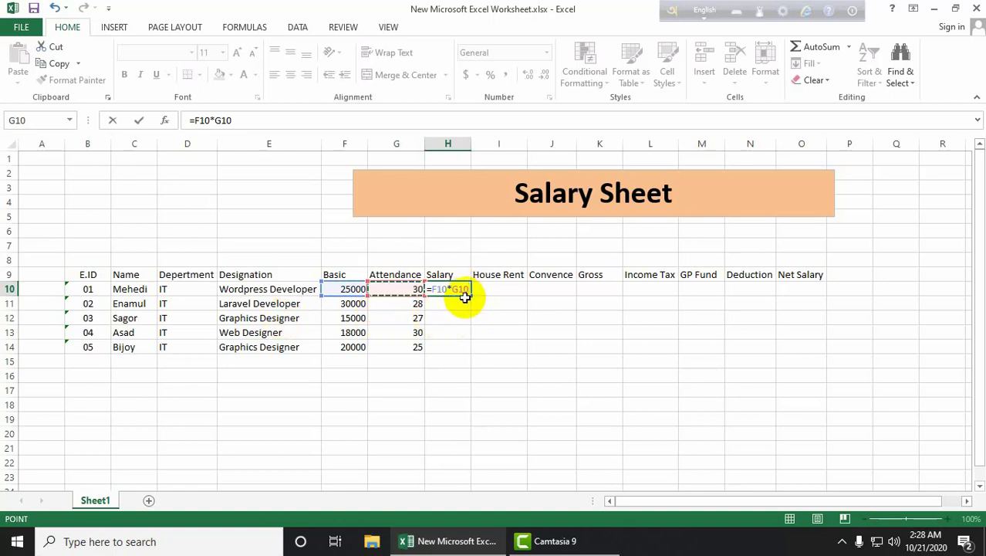
pyautogui.write('/')
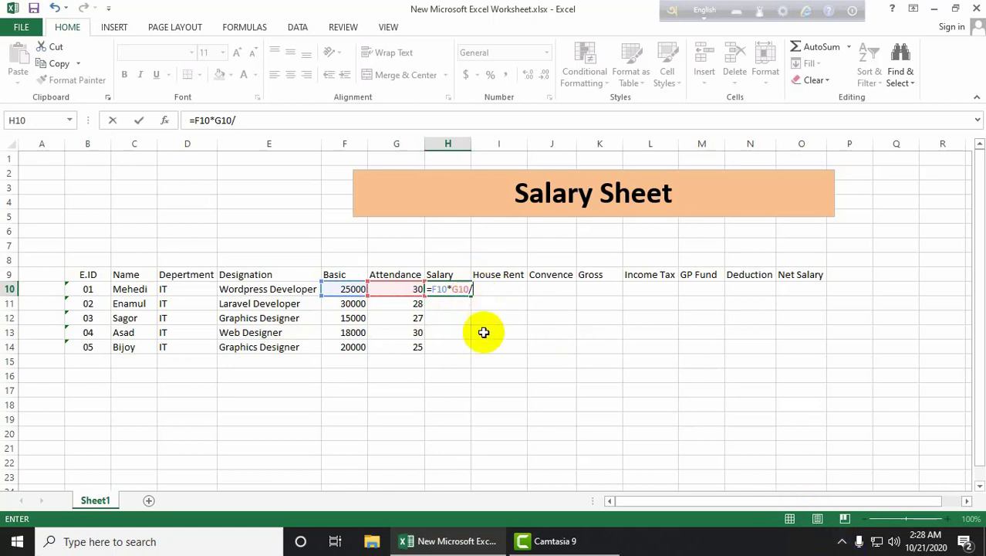
pyautogui.click(920, 542)
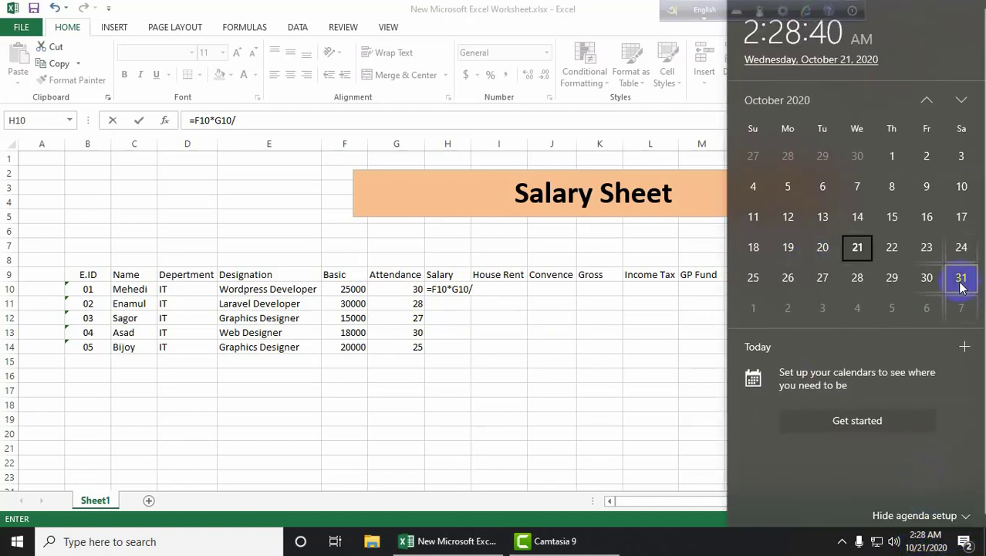
pyautogui.click(478, 289)
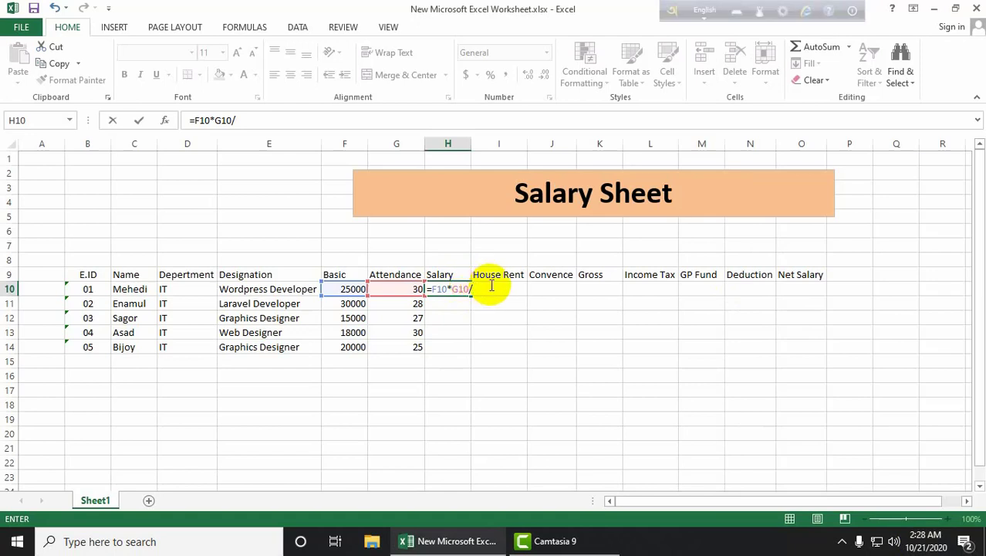
pyautogui.write('30')
pyautogui.press('Return')
# Step: Fill the Salary formula from H10 down to H14 for the other employees
pyautogui.click(460, 290)
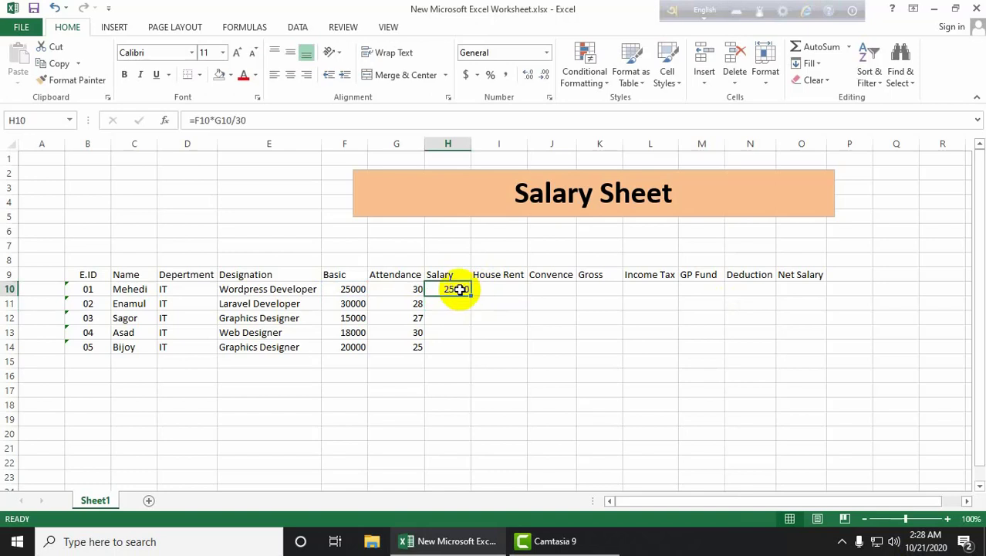
pyautogui.moveTo(470, 293); pyautogui.dragTo(466, 361)
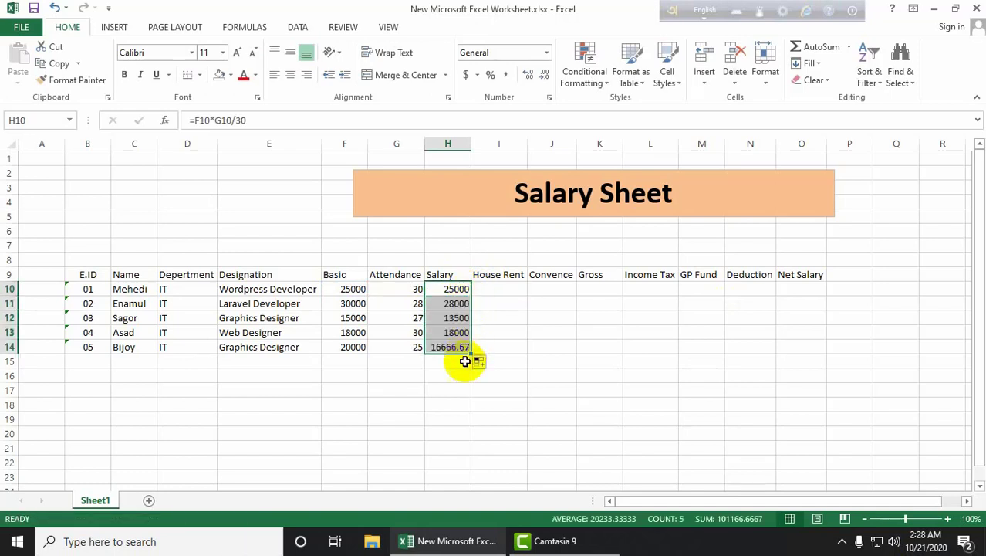
pyautogui.click(432, 361)
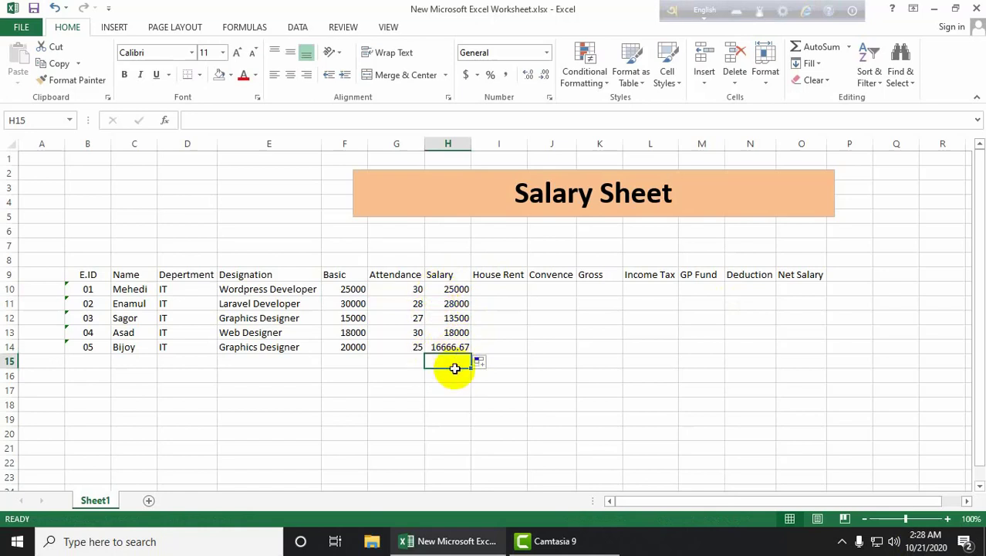
pyautogui.click(415, 288)
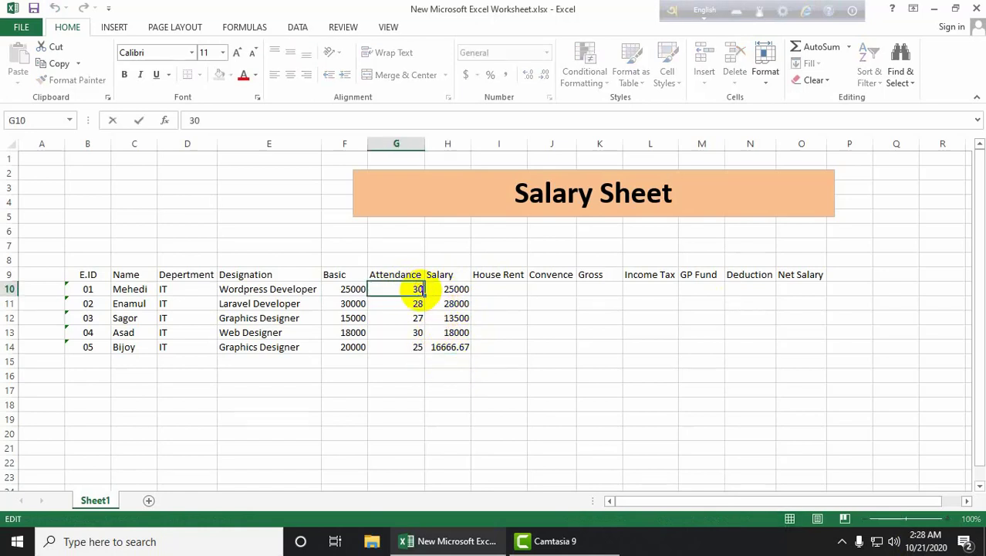
pyautogui.moveTo(422, 290); pyautogui.dragTo(408, 287)
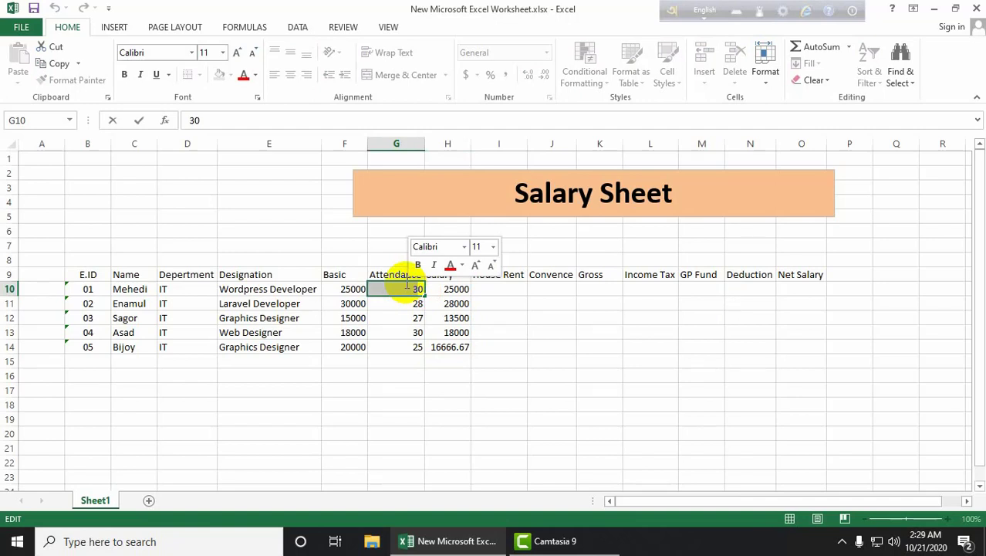
pyautogui.click(407, 284)
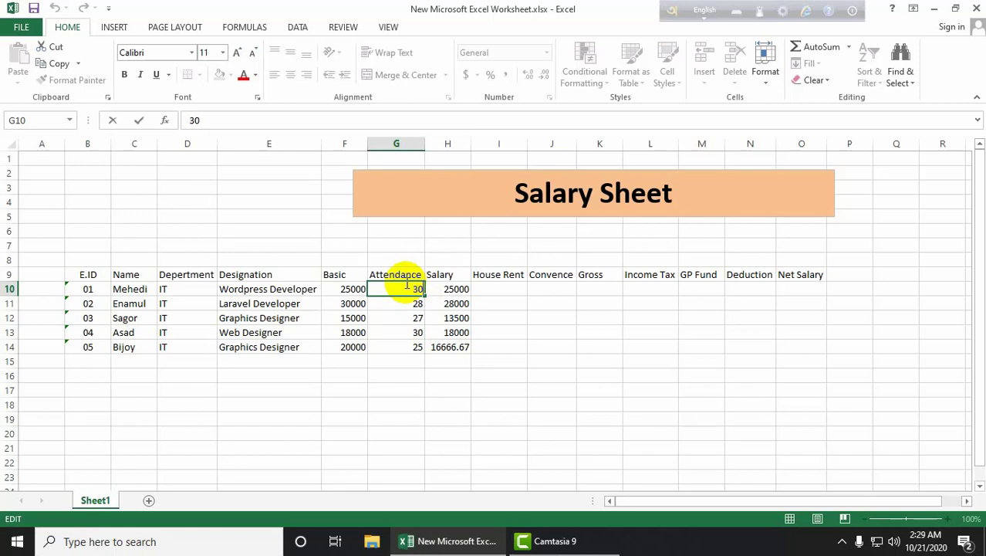
# Step: Set the second employee's Attendance in G11 to 29 and check the recalculated Salary in H11
pyautogui.click(417, 304)
pyautogui.doubleClick(418, 304)
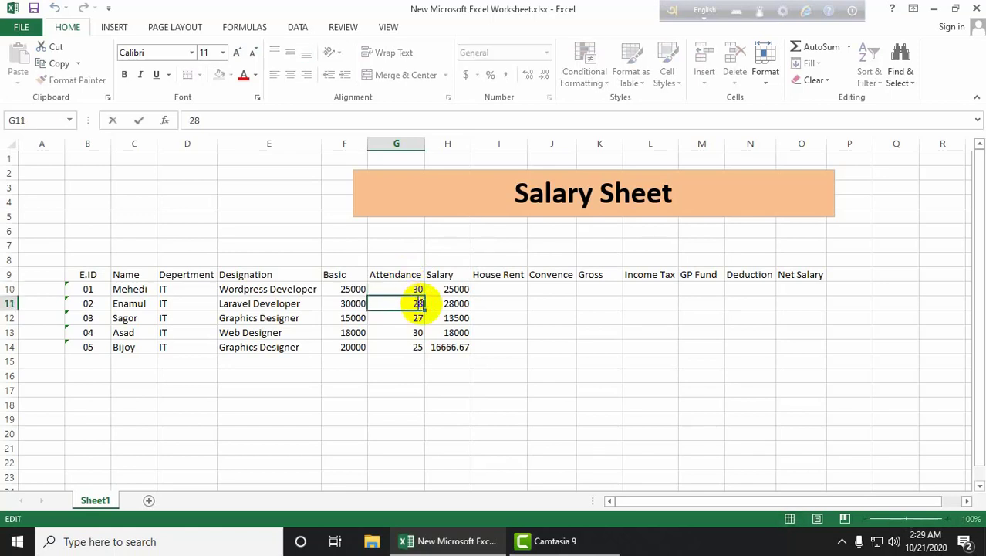
pyautogui.press('BackSpace')
pyautogui.write('9')
pyautogui.press('Return')
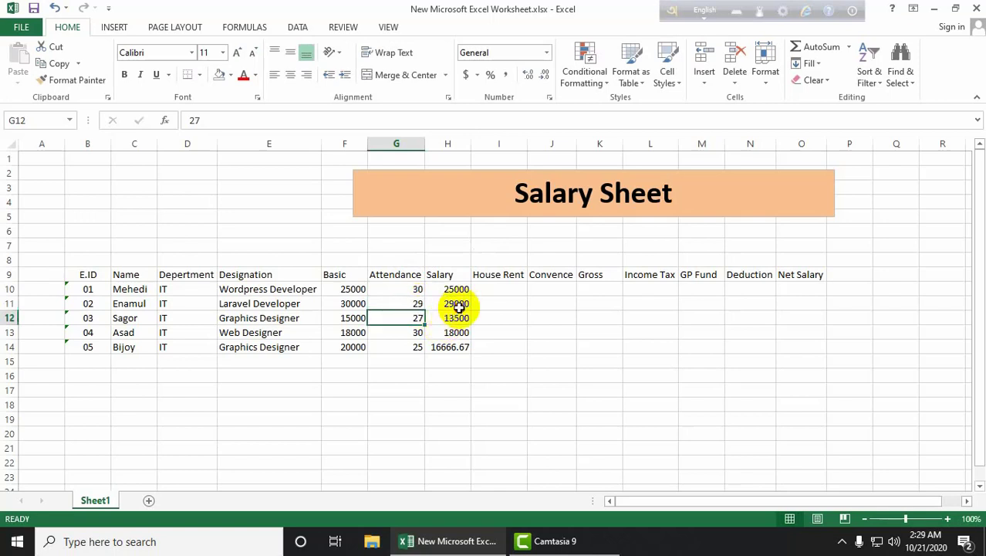
pyautogui.click(456, 305)
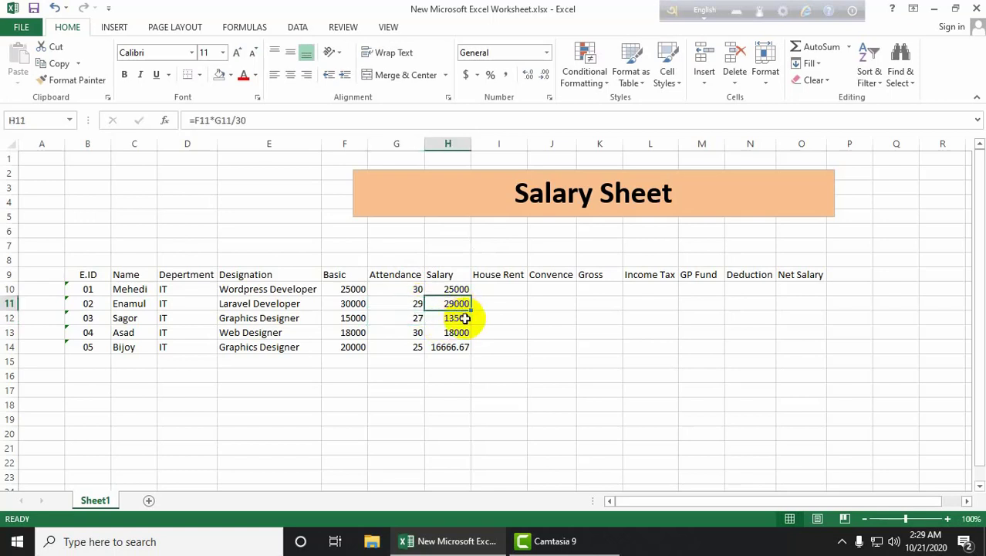
pyautogui.click(415, 303)
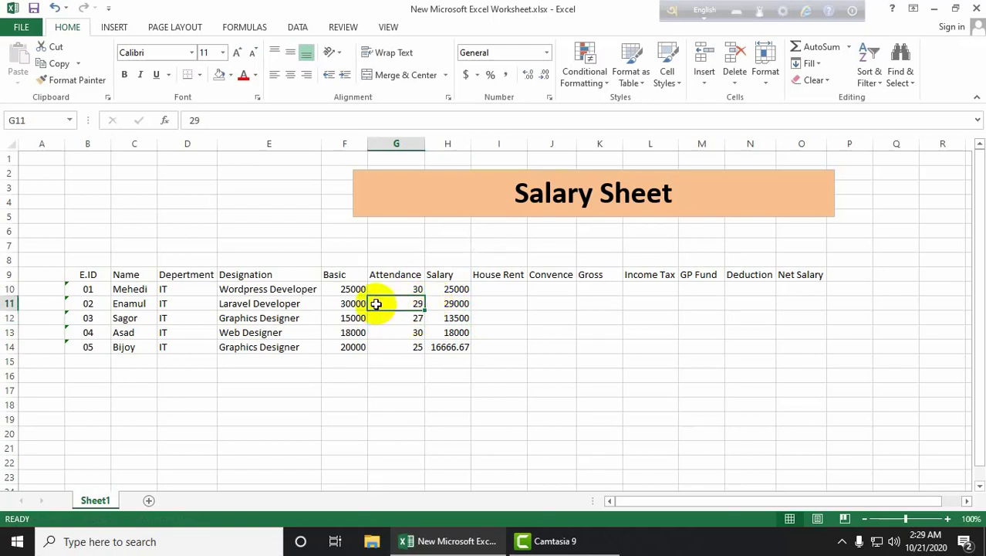
pyautogui.click(437, 303)
# Step: Set the third employee's Attendance in G12 to 28
pyautogui.click(417, 320)
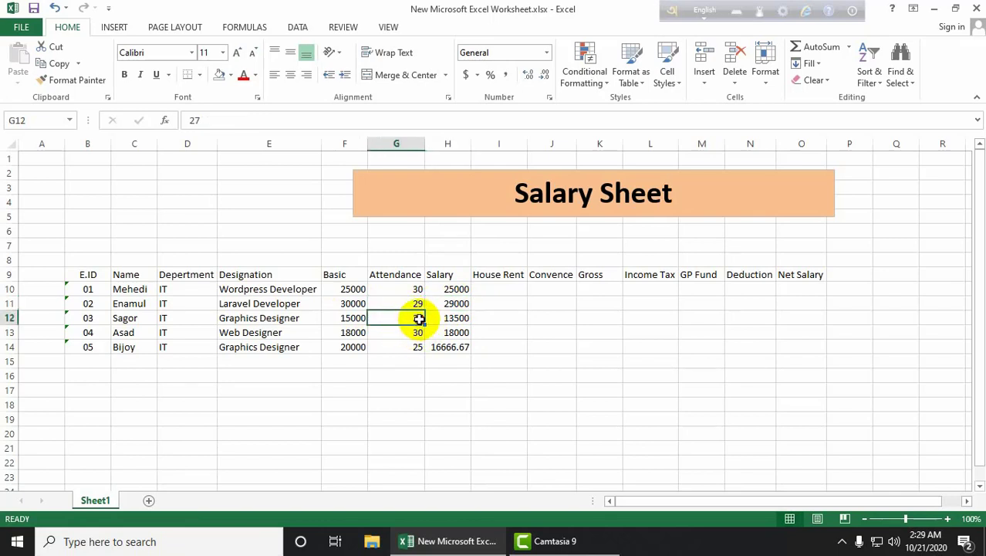
pyautogui.doubleClick(418, 318)
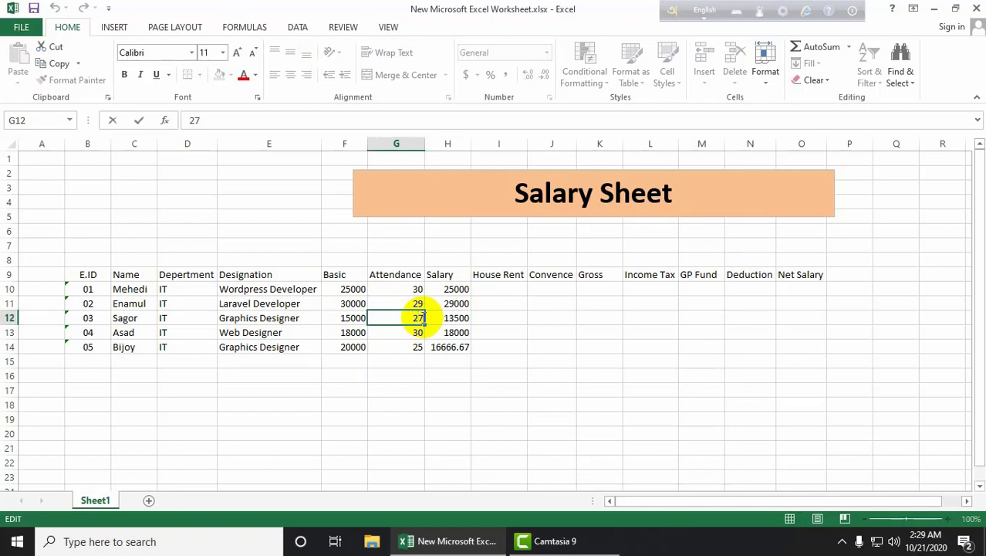
pyautogui.press('BackSpace')
pyautogui.press('Return')
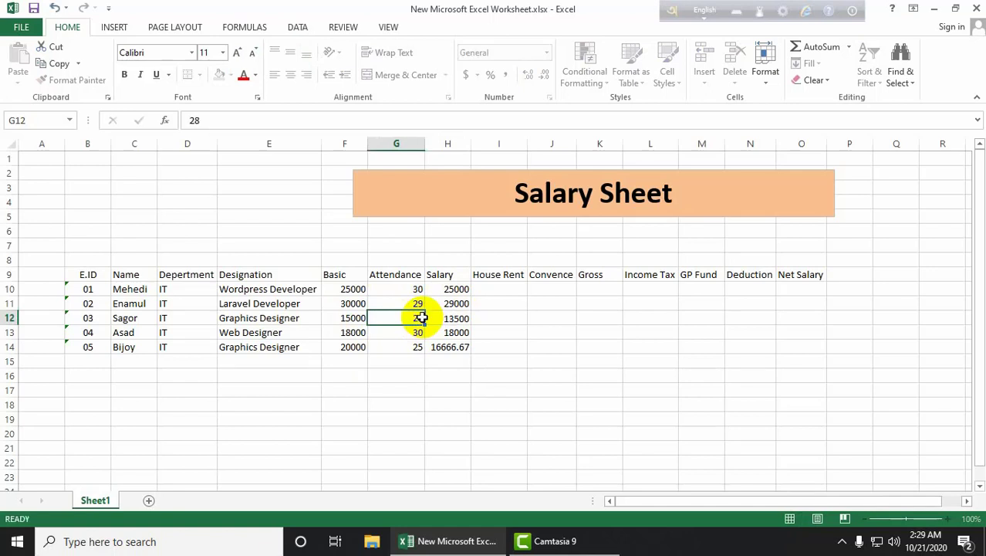
# Step: Set the third employee's Attendance in G12 to 30
pyautogui.click(410, 317)
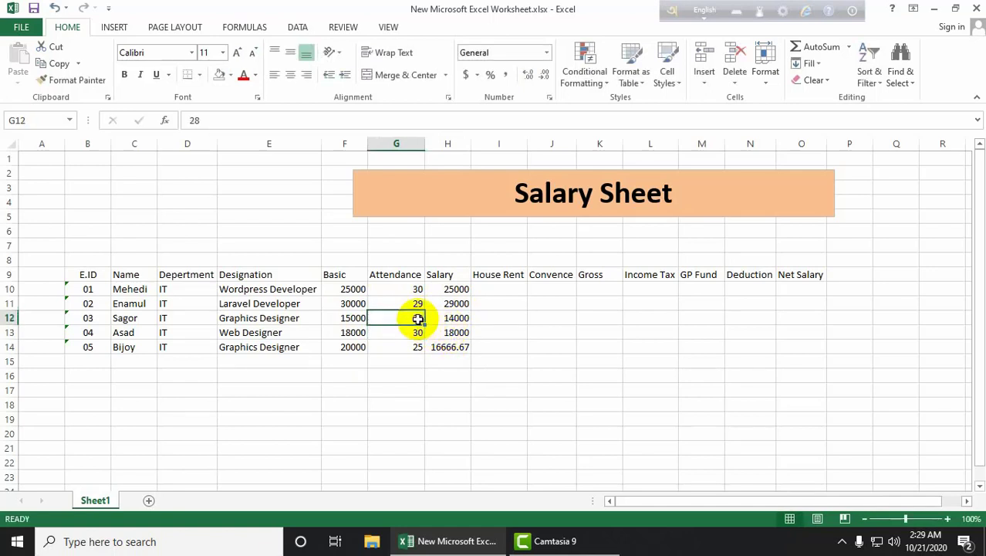
pyautogui.doubleClick(418, 319)
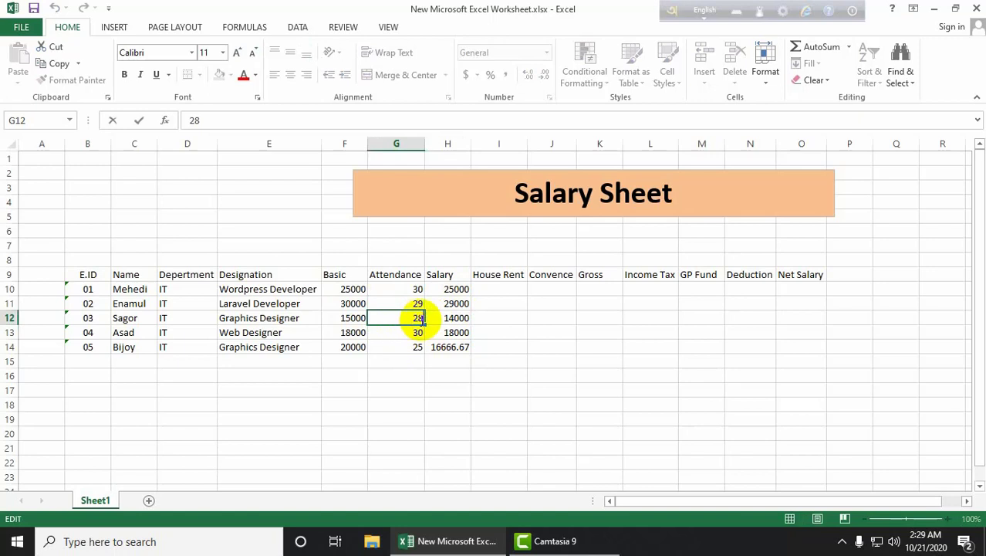
pyautogui.doubleClick(406, 318)
pyautogui.write('30')
pyautogui.press('Return')
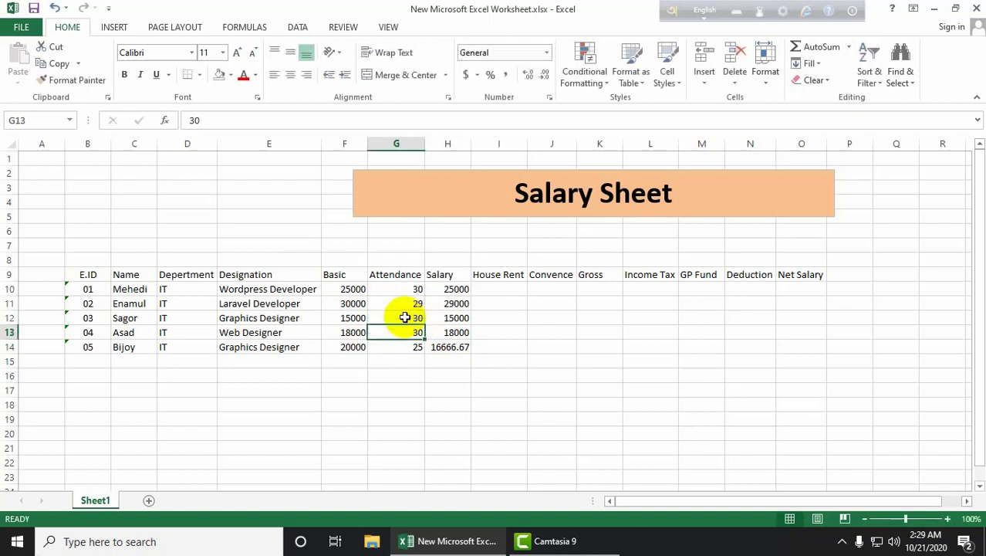
pyautogui.click(451, 346)
pyautogui.click(513, 343)
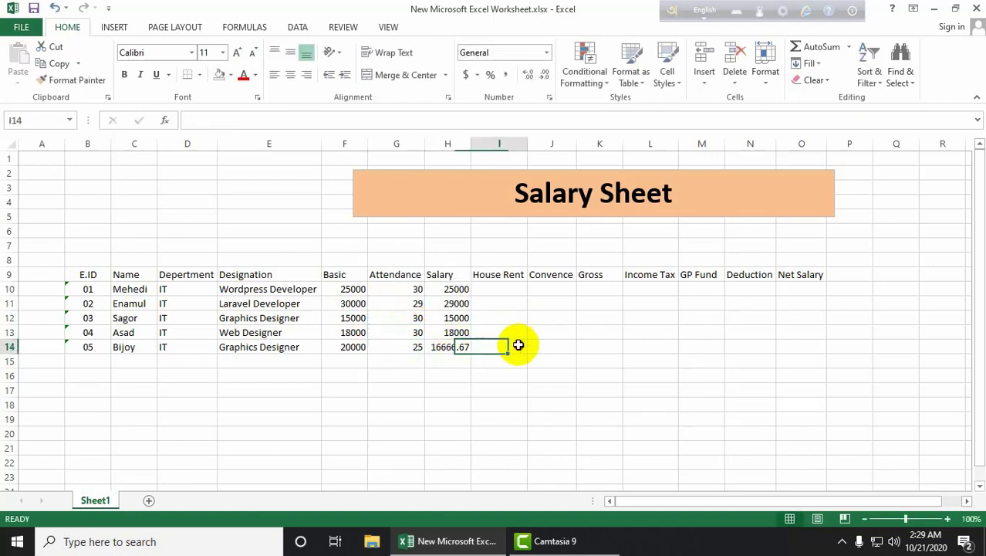
# Step: Calculate the first employee's House Rent in I10 with =F10*20% and fill the formula down to I14
pyautogui.click(479, 290)
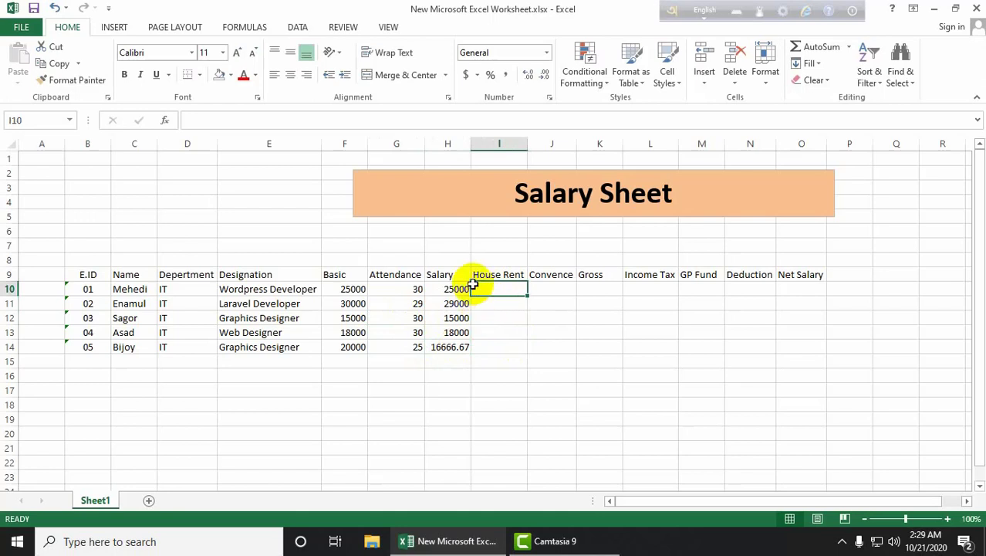
pyautogui.write('=')
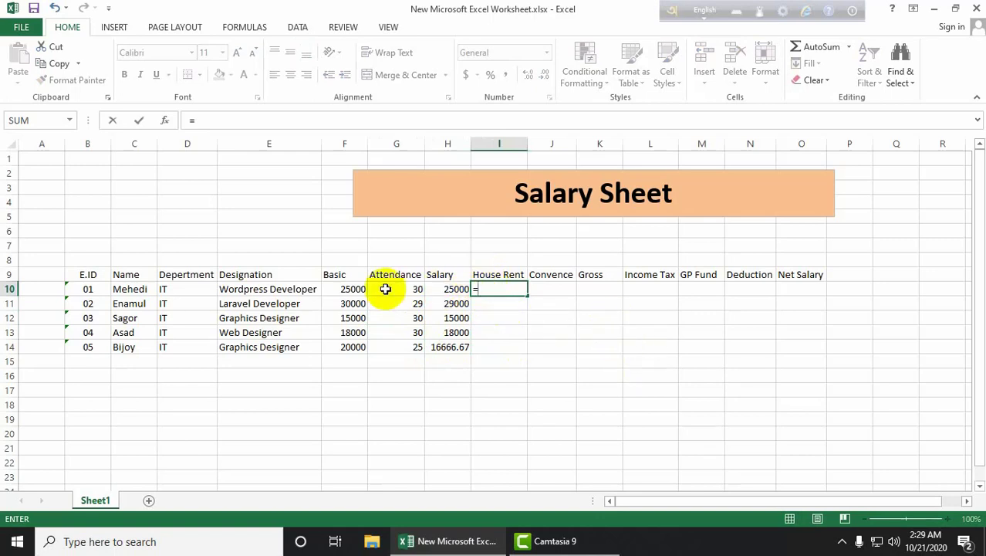
pyautogui.click(347, 290)
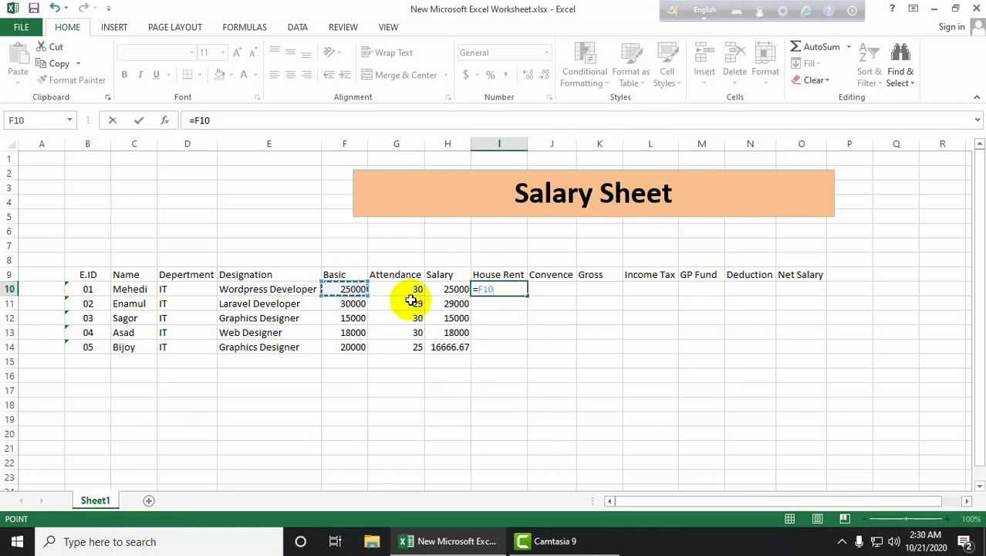
pyautogui.write('*')
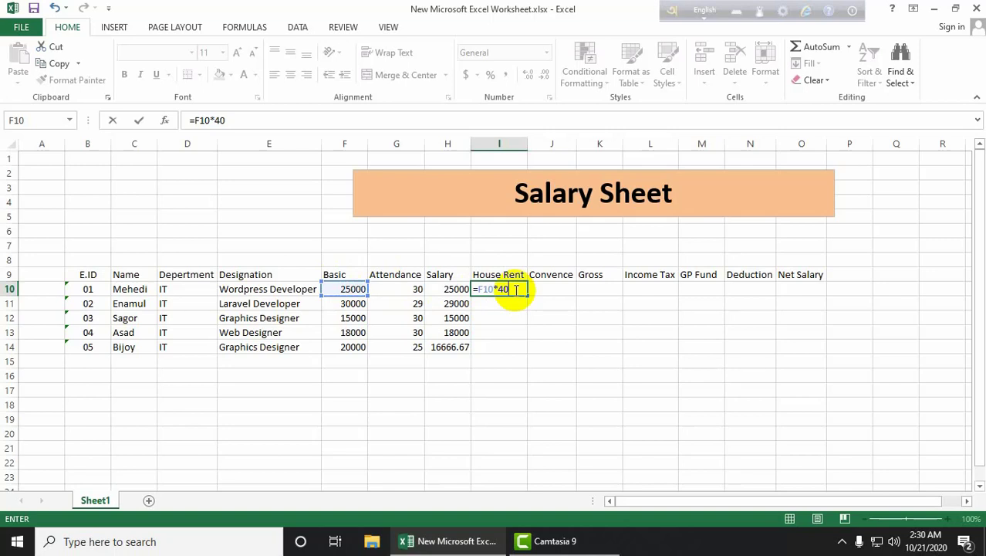
pyautogui.write('%')
pyautogui.press('BackSpace')
pyautogui.press('BackSpace')
pyautogui.press('BackSpace')
pyautogui.write('20%')
pyautogui.press('Return')
pyautogui.click(517, 291)
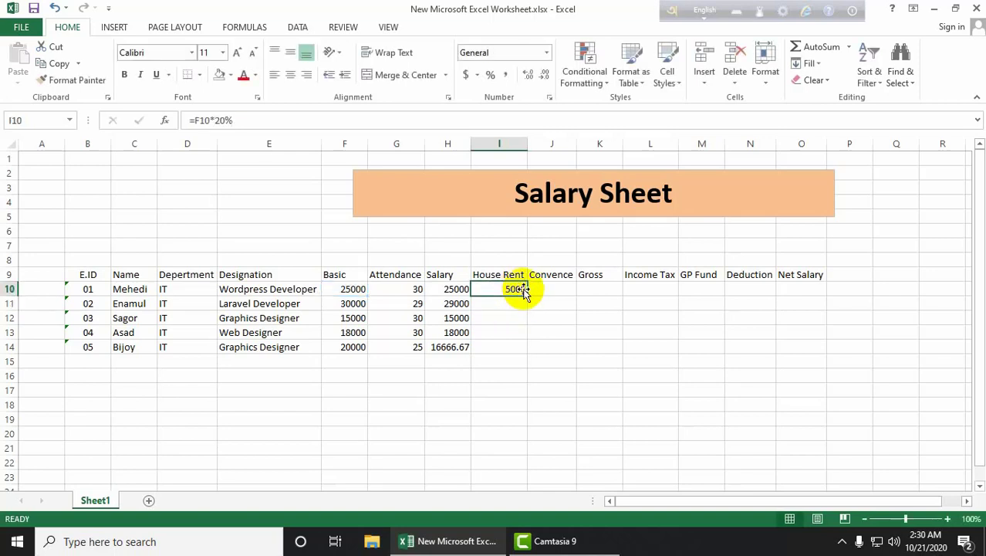
pyautogui.moveTo(526, 295); pyautogui.dragTo(521, 349)
# Step: Calculate the first employee's Convence in J10 with =G10*200 and fill the formula down to J14
pyautogui.click(552, 289)
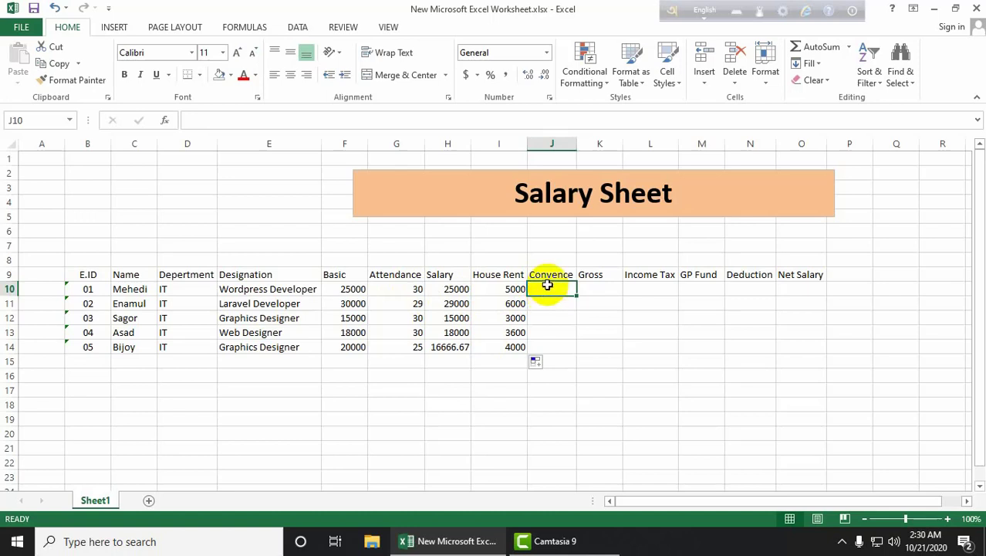
pyautogui.write('=')
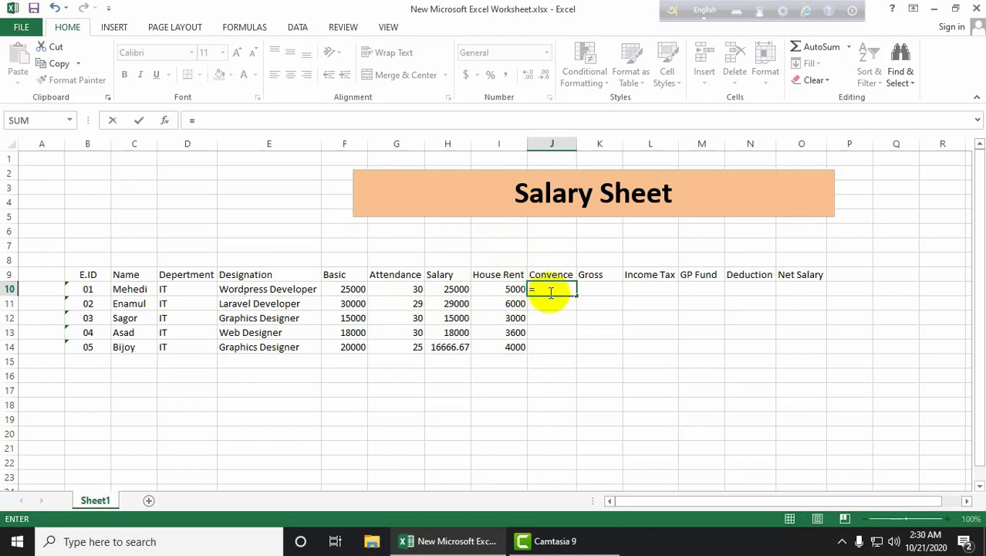
pyautogui.click(391, 288)
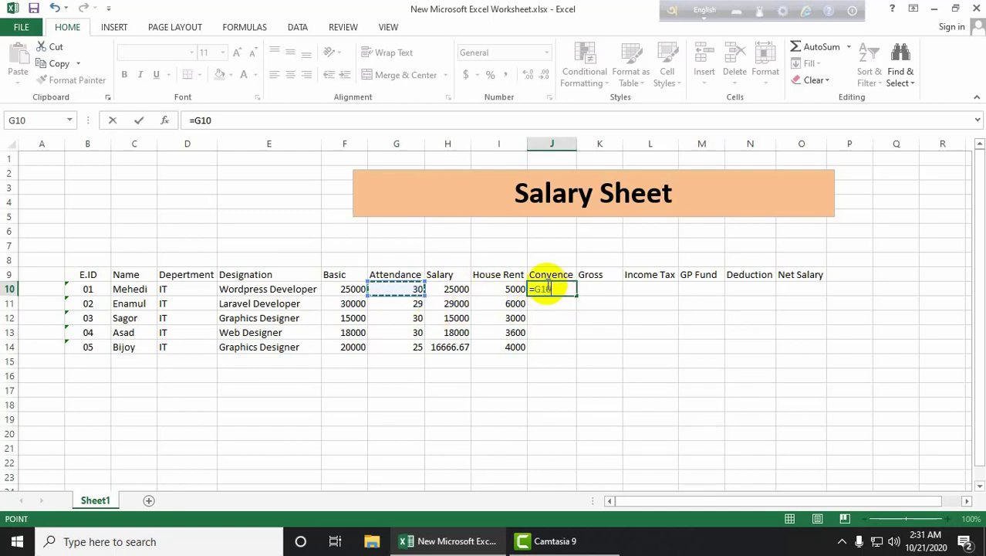
pyautogui.write('*')
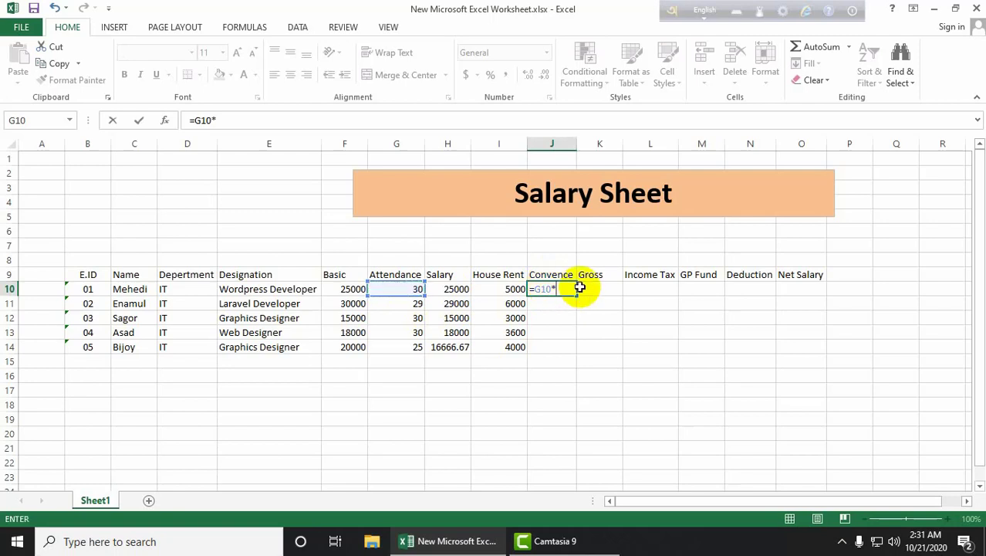
pyautogui.write('2')
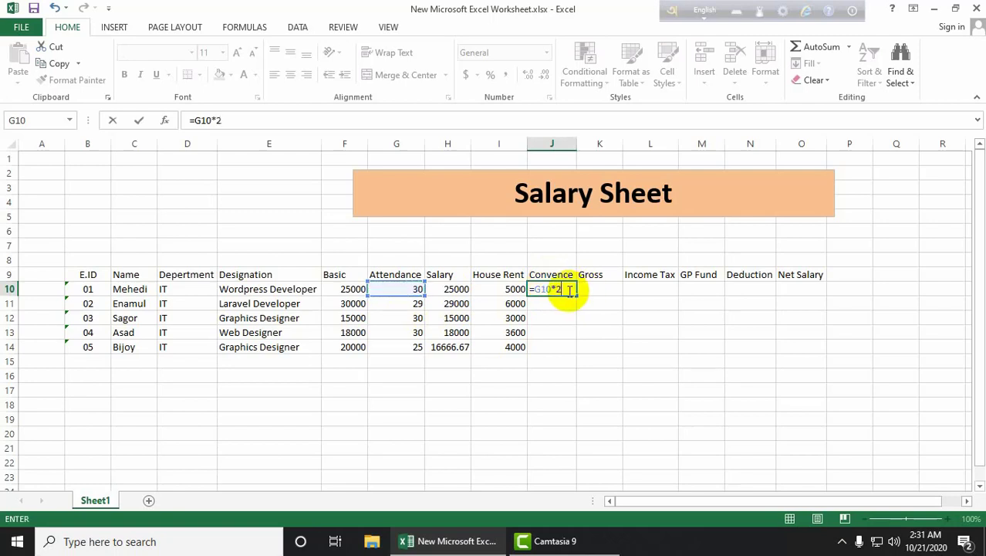
pyautogui.write('00')
pyautogui.press('Return')
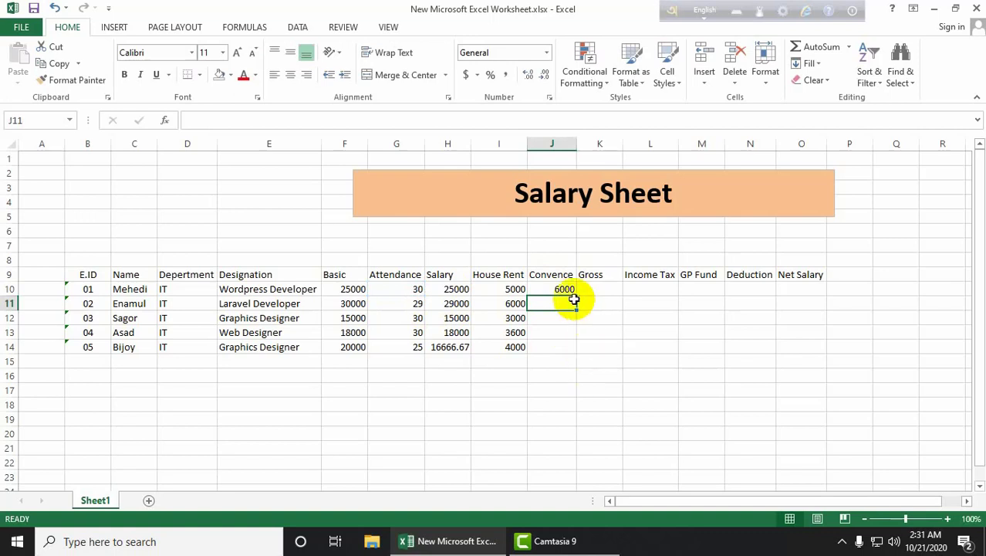
pyautogui.click(564, 285)
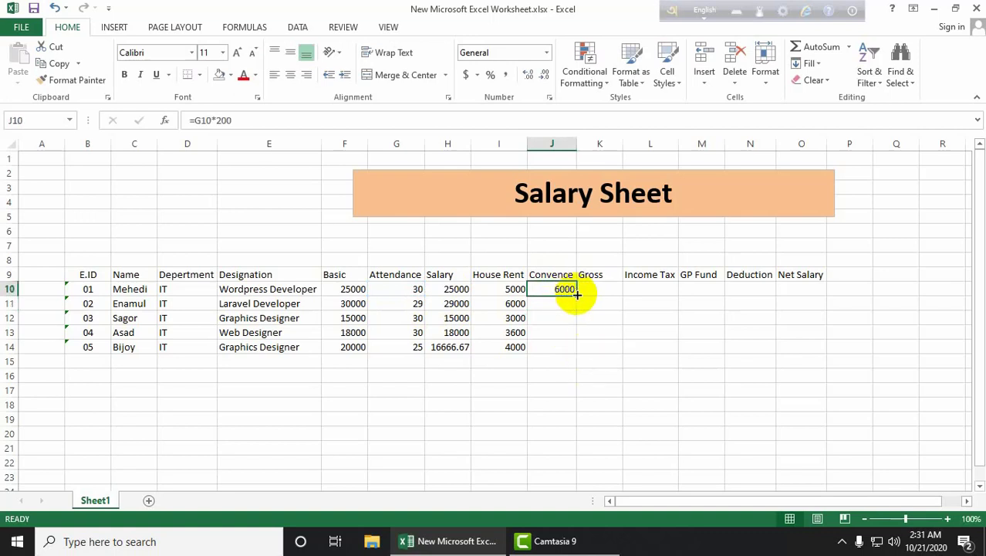
pyautogui.moveTo(578, 295); pyautogui.dragTo(579, 354)
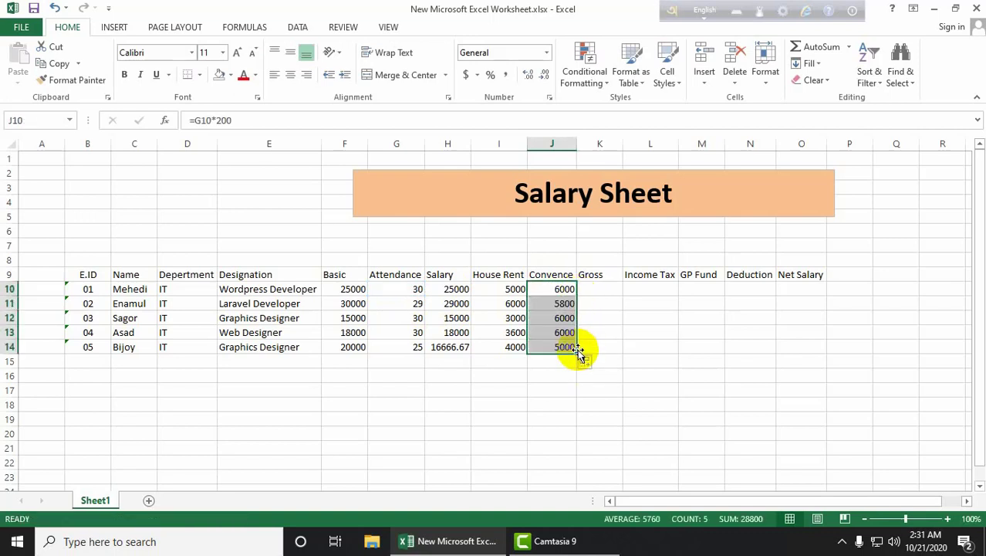
# Step: Calculate the first employee's Gross in K10 with =H10+I10+J10 and fill the formula down to K14
pyautogui.click(597, 288)
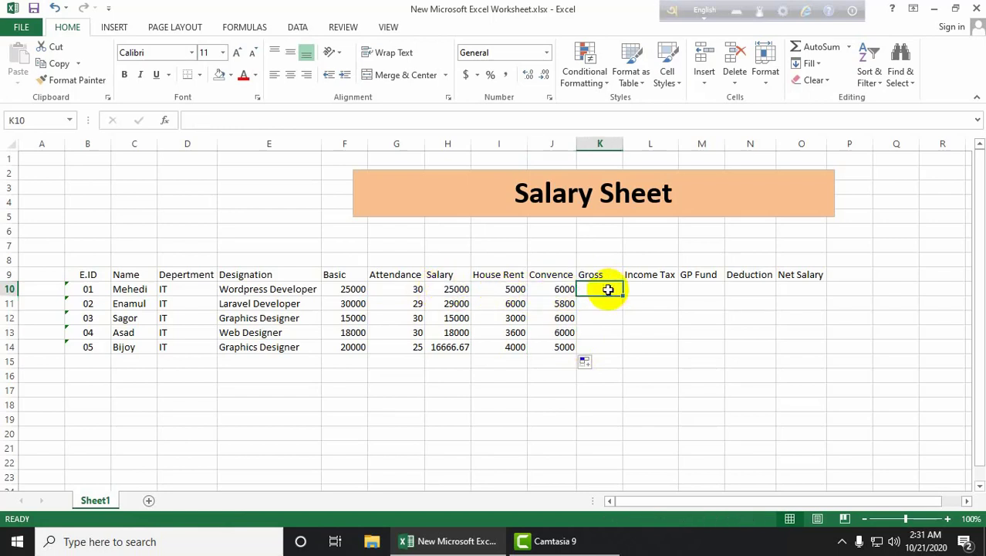
pyautogui.write('=')
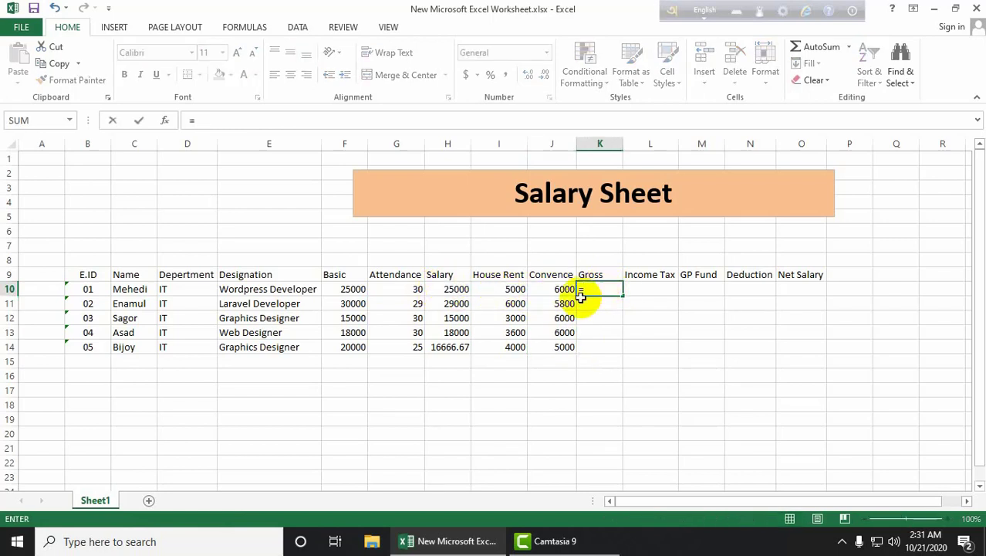
pyautogui.click(451, 287)
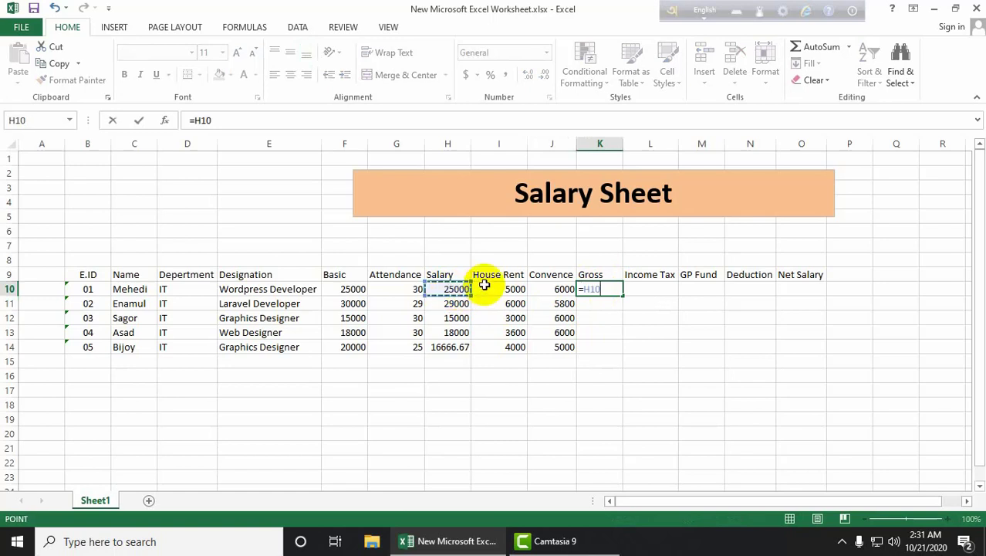
pyautogui.write('+')
pyautogui.click(482, 287)
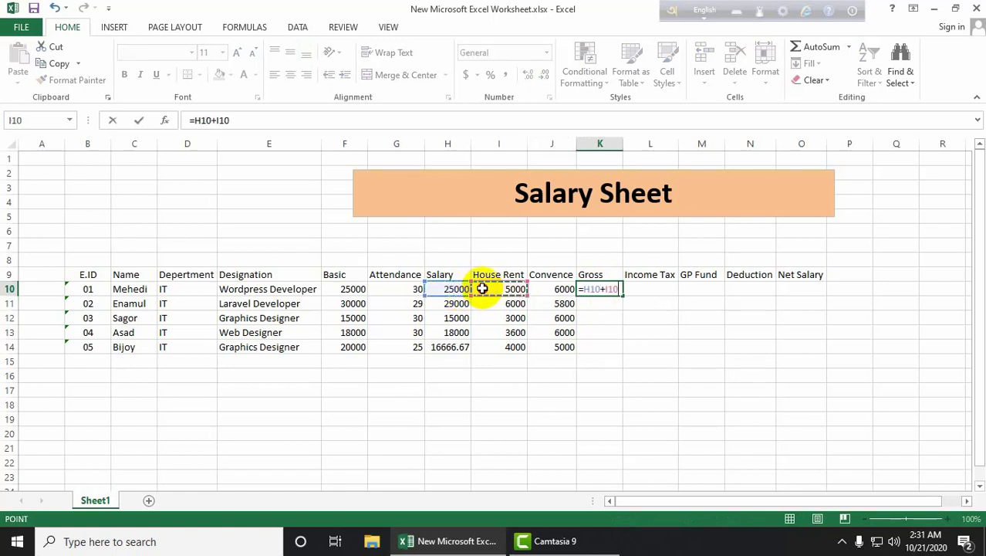
pyautogui.write('+')
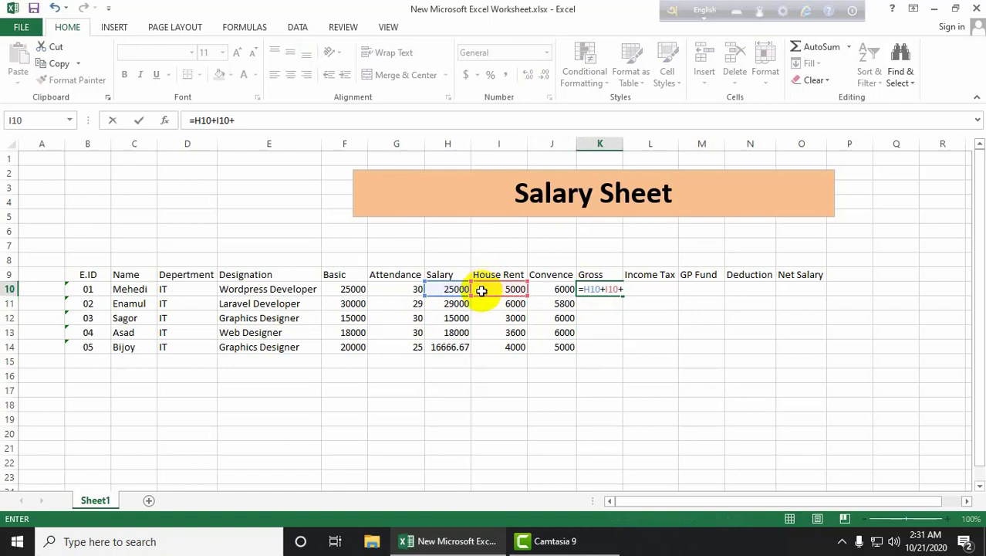
pyautogui.click(550, 287)
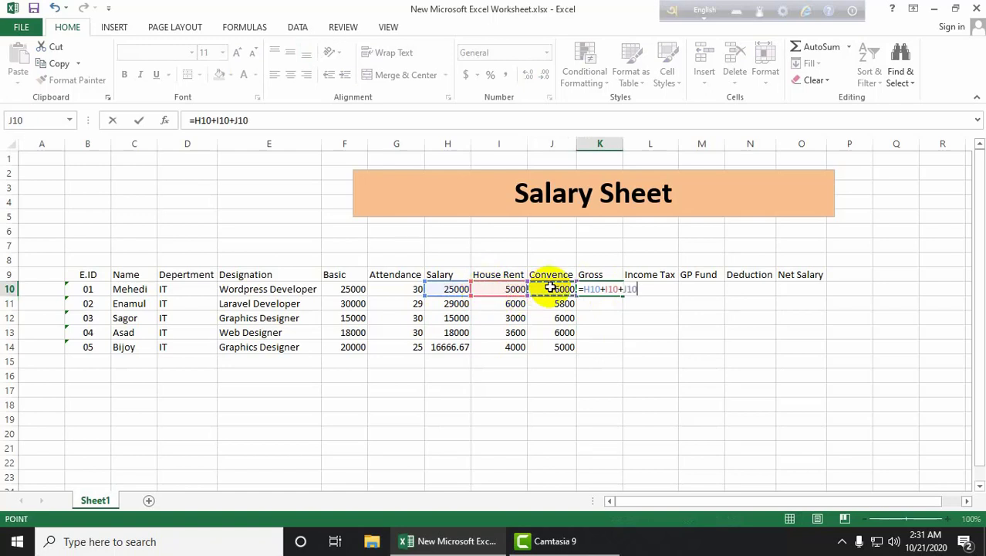
pyautogui.press('Return')
pyautogui.click(608, 290)
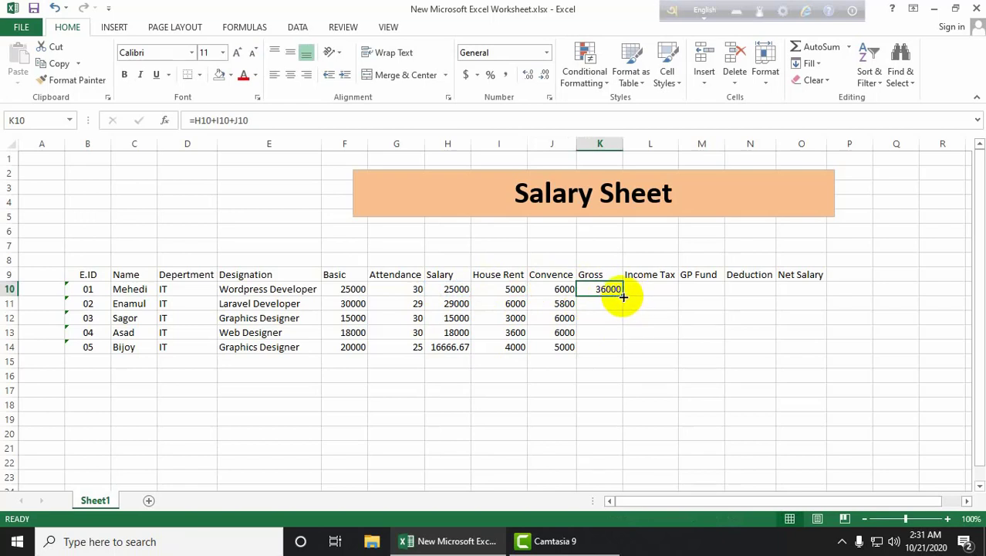
pyautogui.moveTo(624, 298); pyautogui.dragTo(628, 352)
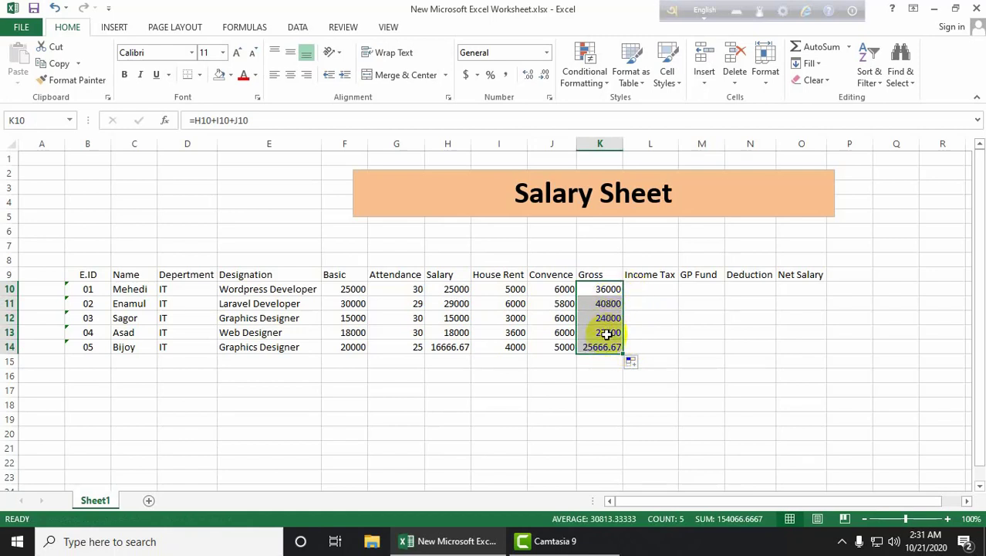
# Step: Calculate the first employee's Income Tax in L10 with =IF(K10>=20000,K10*10%) and fill the formula down to L14
pyautogui.click(655, 302)
pyautogui.click(640, 287)
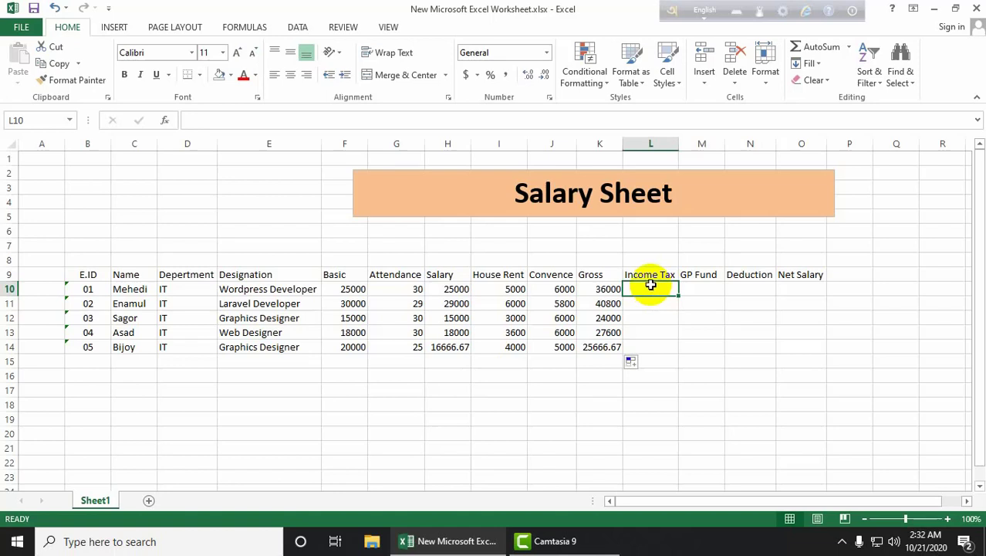
pyautogui.doubleClick(652, 286)
pyautogui.write('=')
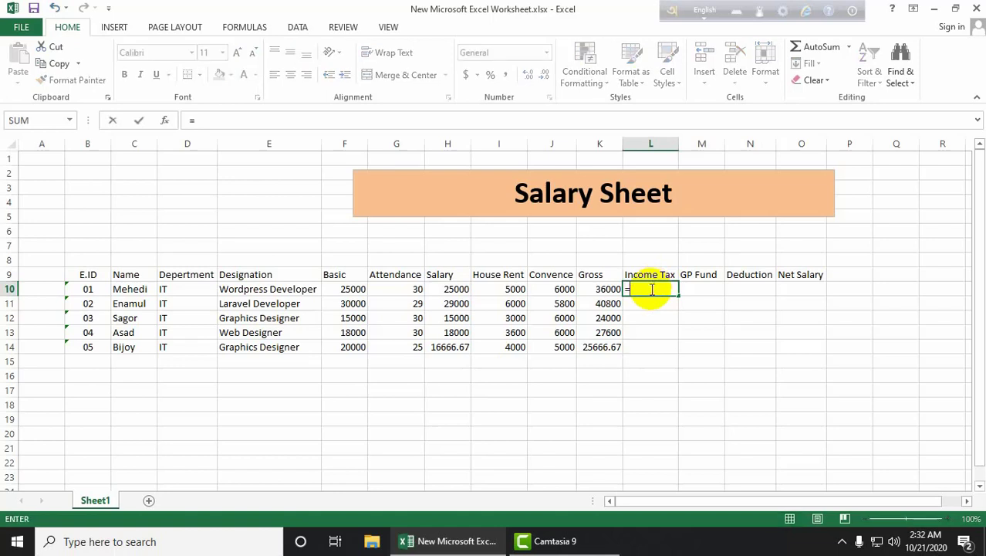
pyautogui.write('if')
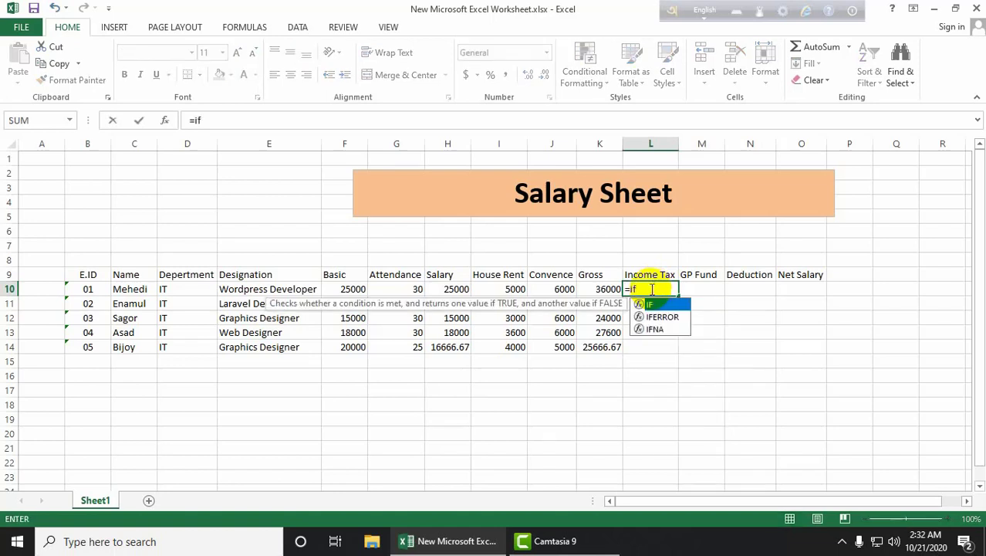
pyautogui.write('(')
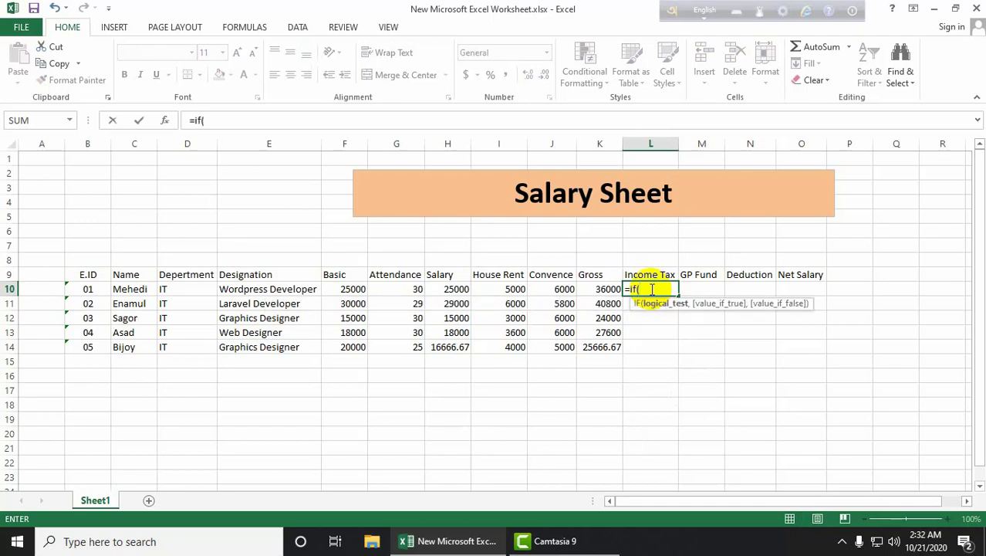
pyautogui.click(602, 289)
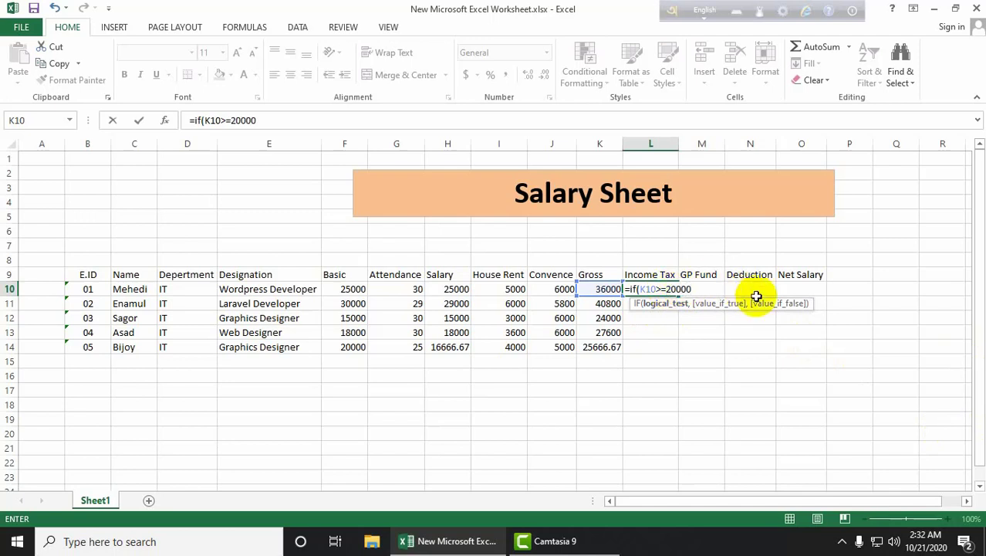
pyautogui.write(',')
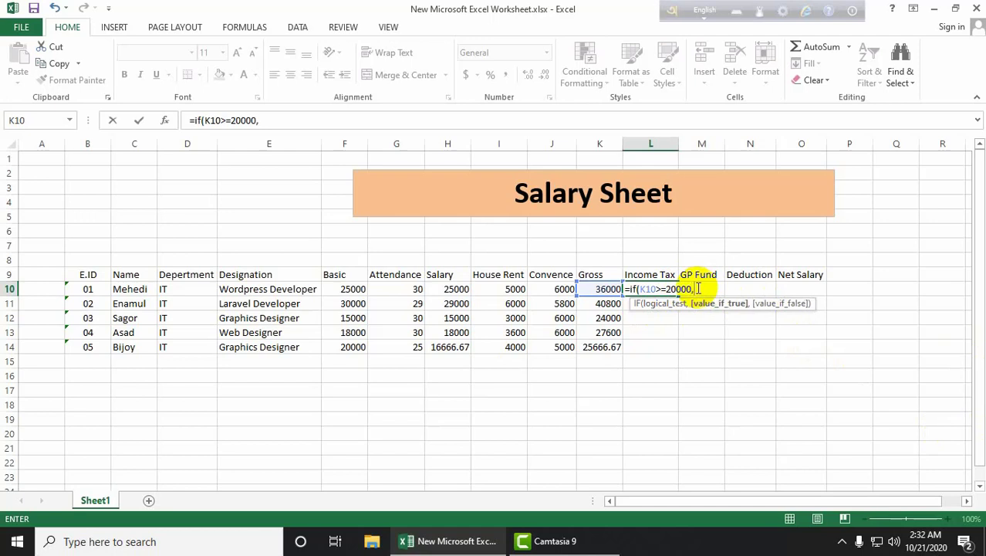
pyautogui.click(601, 288)
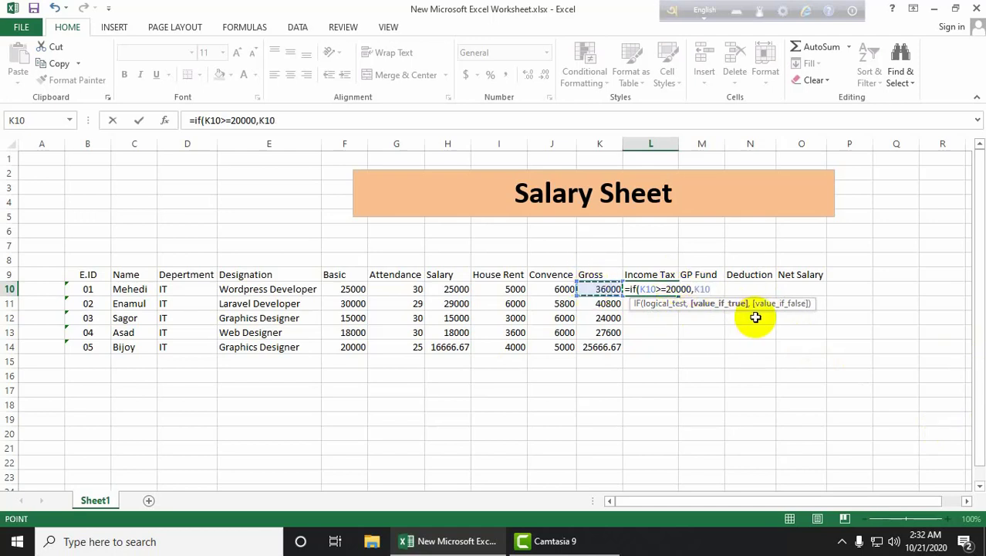
pyautogui.write('*')
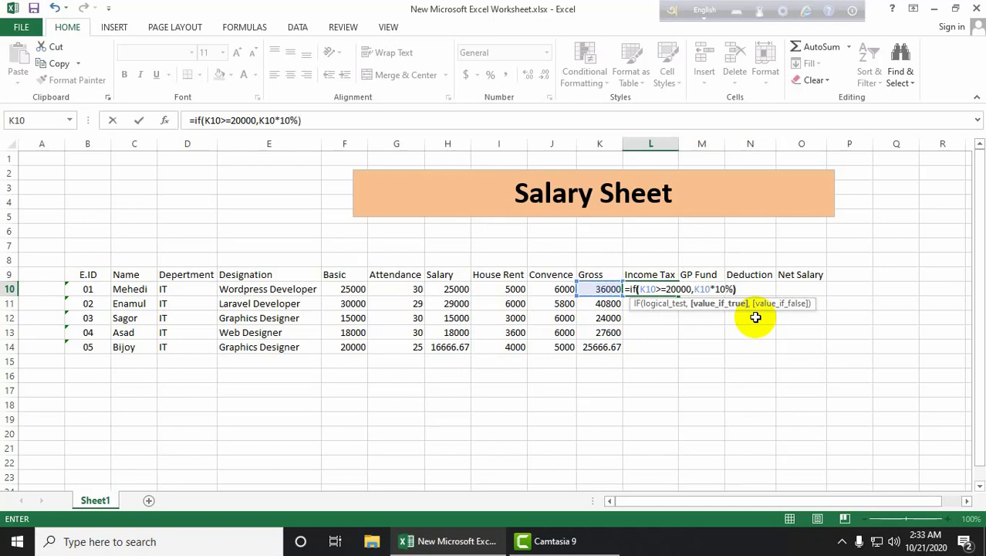
pyautogui.press('Return')
pyautogui.click(661, 288)
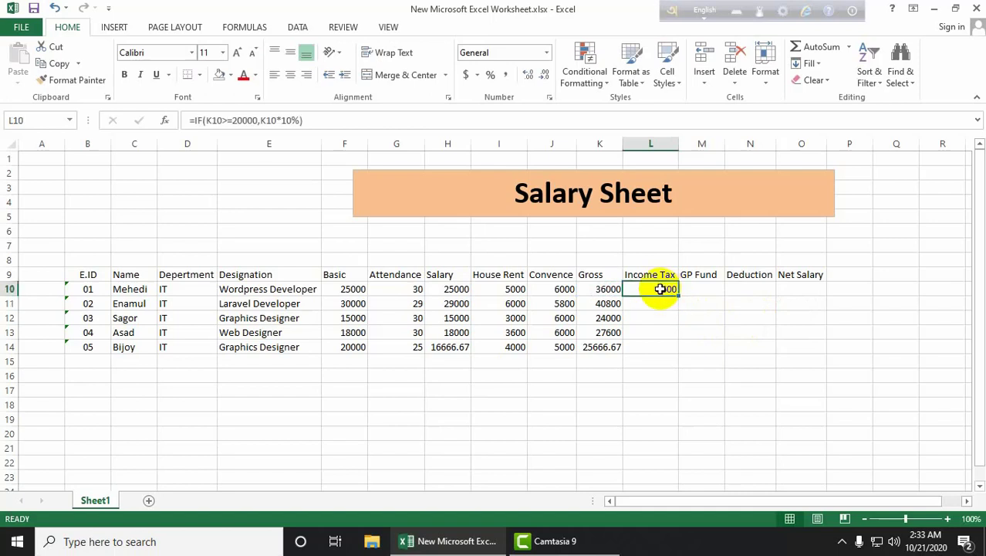
pyautogui.moveTo(679, 295); pyautogui.dragTo(684, 353)
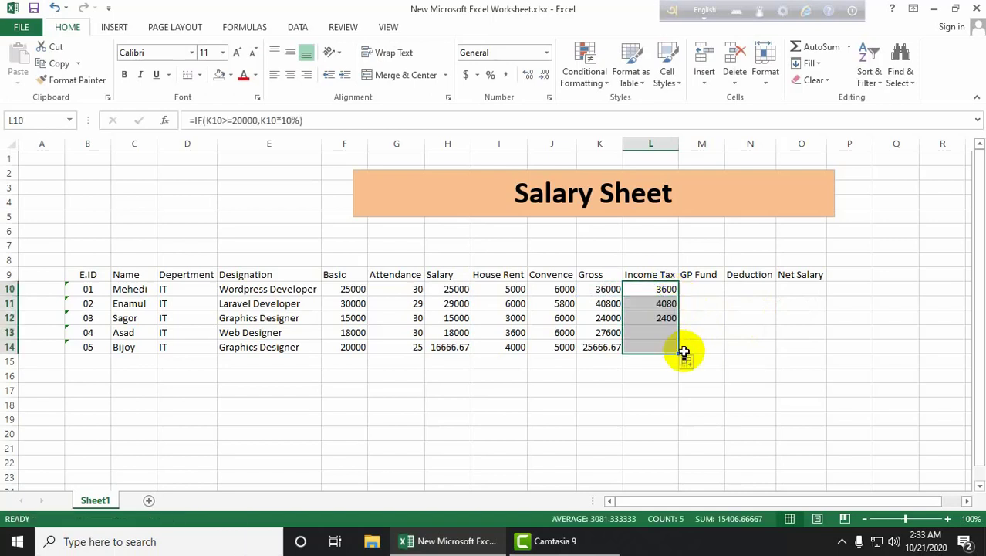
# Step: Calculate the first employee's GP Fund in M10 as 5% of Gross with the formula =K10*5%
pyautogui.click(693, 286)
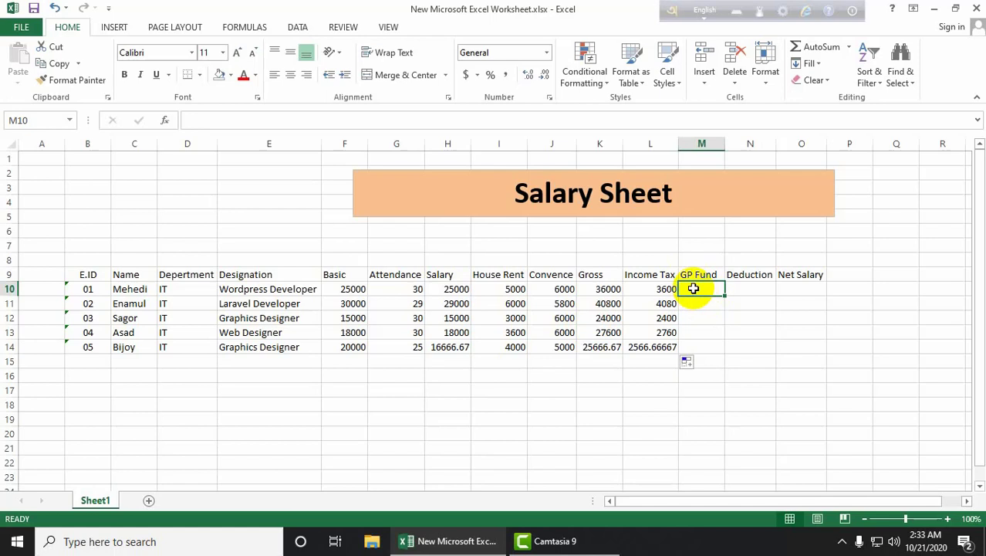
pyautogui.write('=')
pyautogui.click(593, 288)
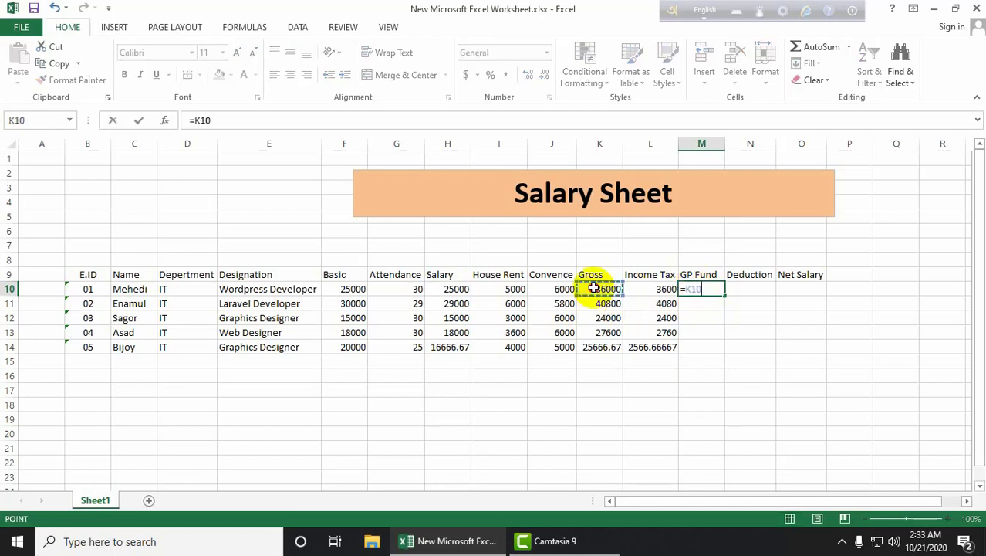
pyautogui.write('*')
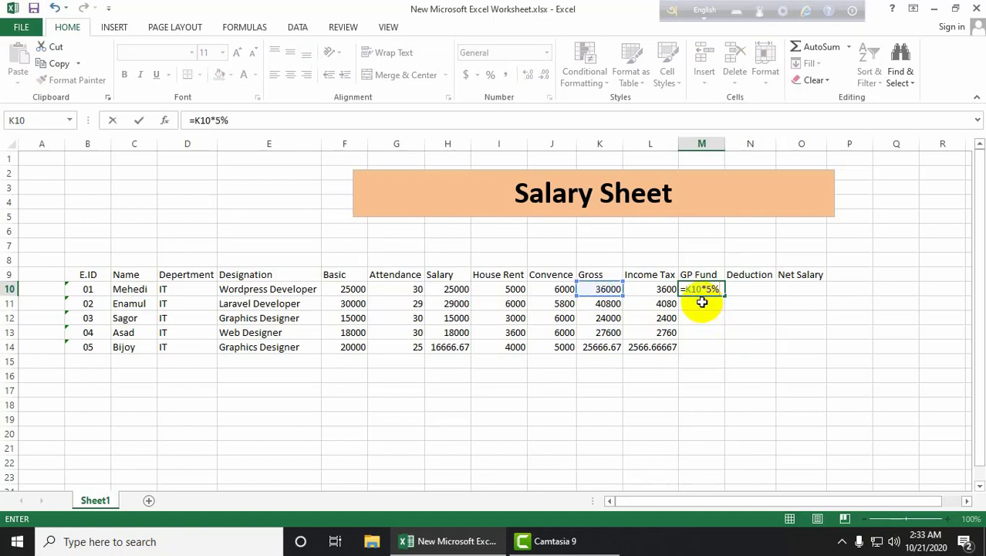
pyautogui.press('Return')
pyautogui.click(708, 290)
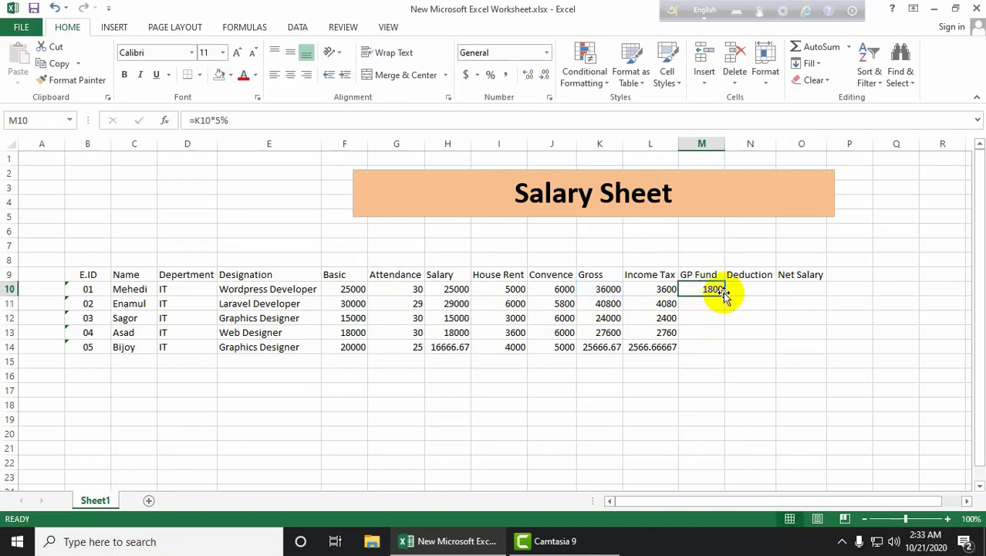
# Step: Fill the GP Fund formula from M10 down to M14 for the remaining employees
pyautogui.moveTo(724, 295); pyautogui.dragTo(723, 348)
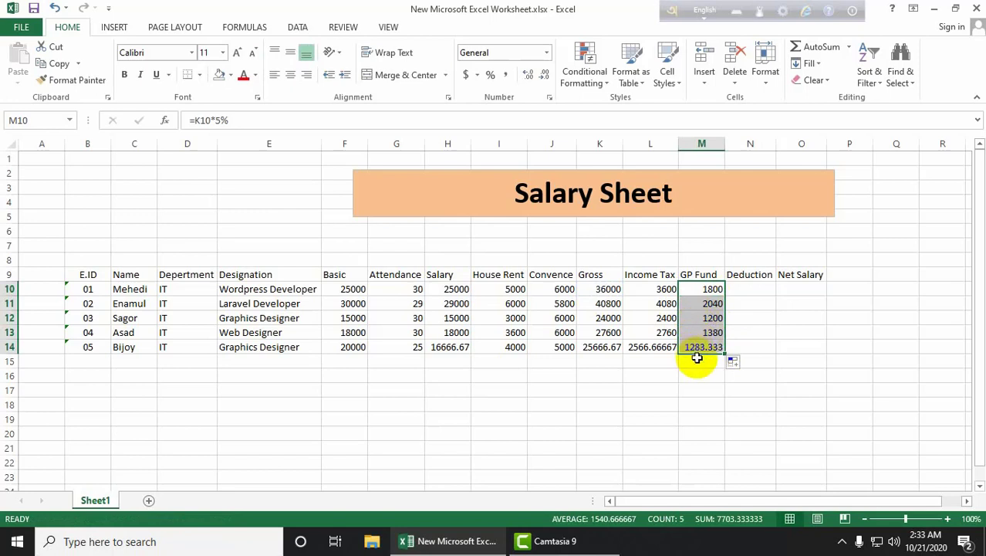
# Step: Calculate the first employee's Deduction in N10 with =L10+M10 and fill the formula down to N14
pyautogui.click(748, 288)
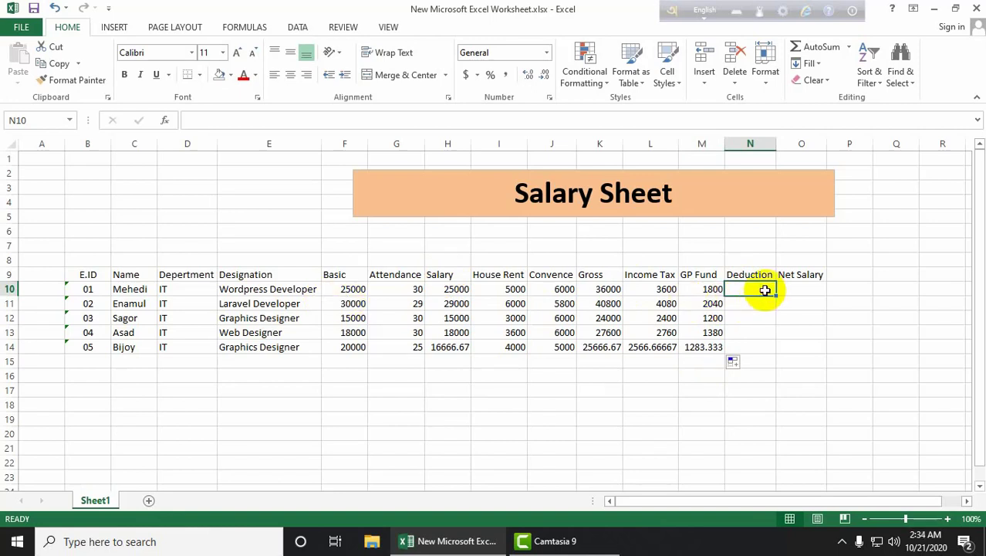
pyautogui.write('=')
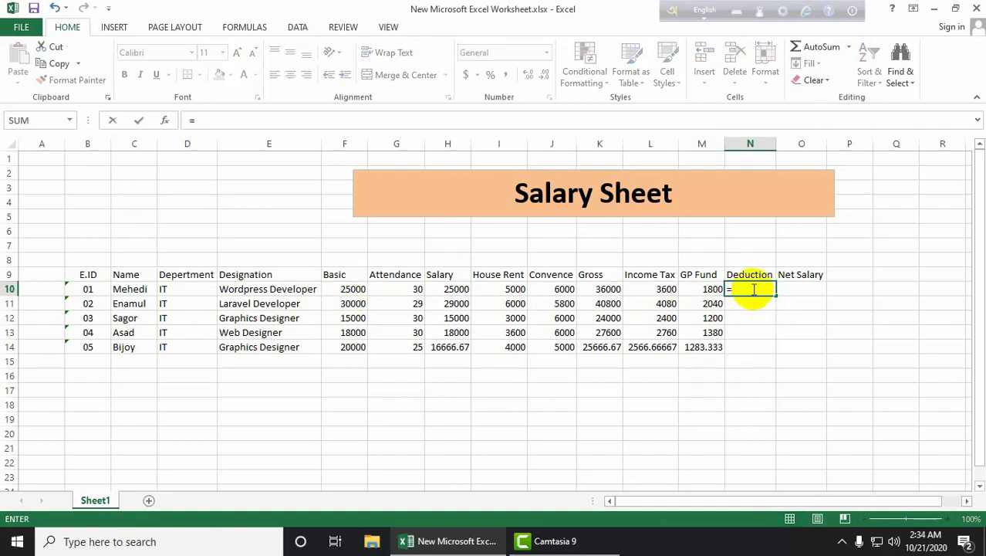
pyautogui.click(661, 289)
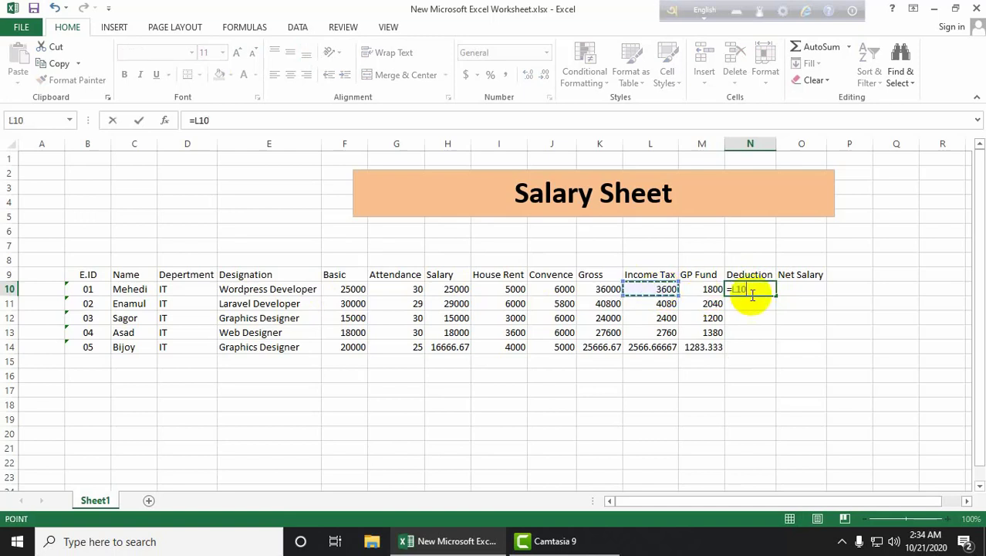
pyautogui.write('+')
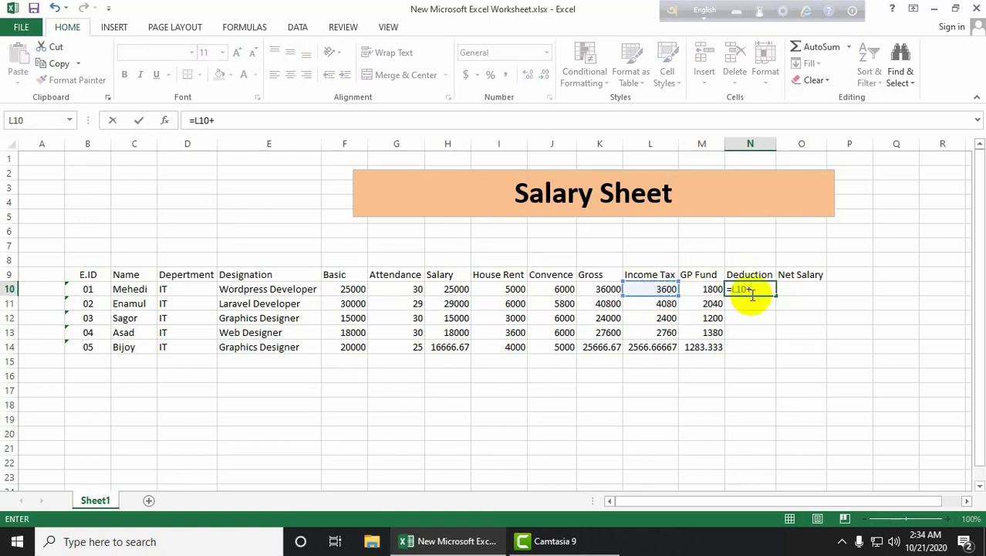
pyautogui.click(704, 288)
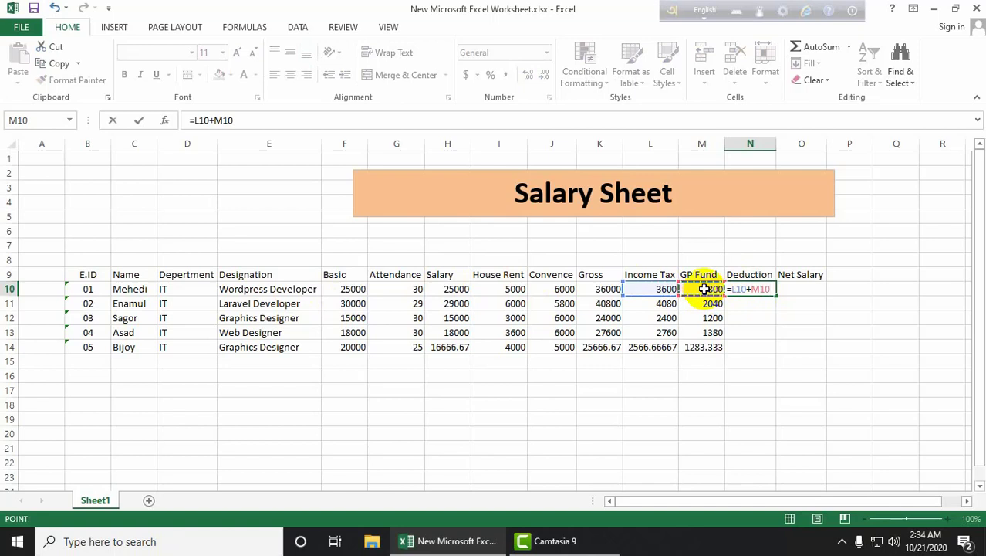
pyautogui.press('Return')
pyautogui.click(764, 287)
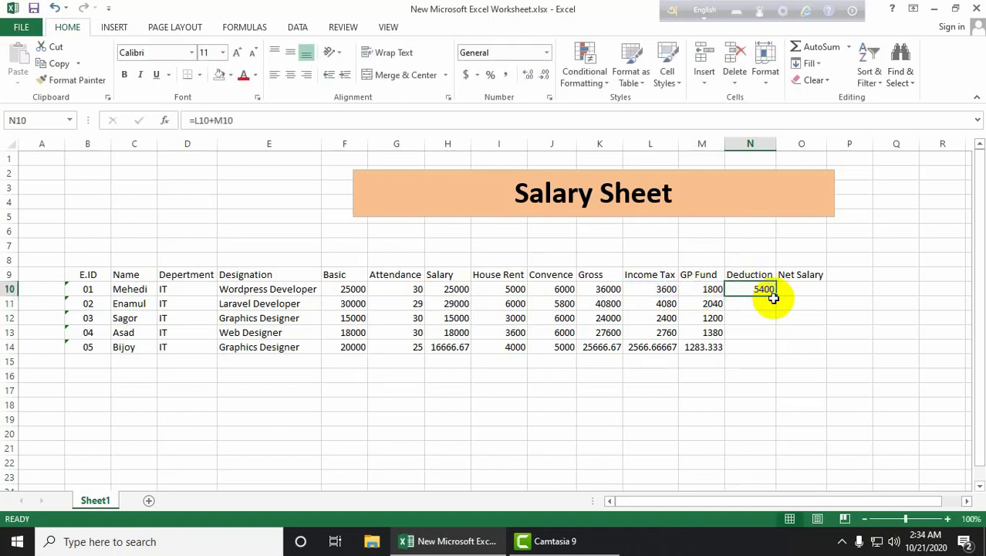
pyautogui.moveTo(772, 300); pyautogui.dragTo(771, 352)
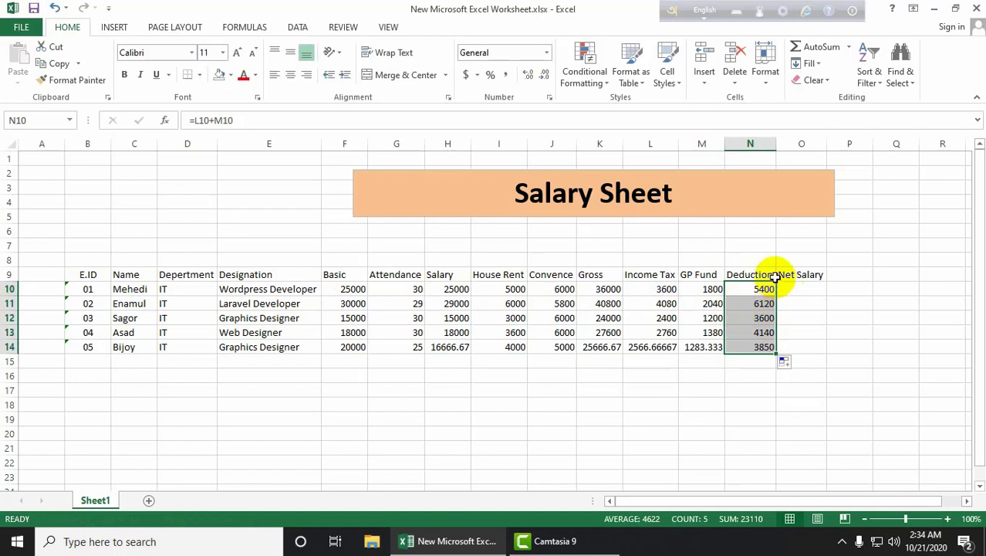
# Step: Calculate the first employee's Net Salary in O10 with =K10-N10 and fill the formula down to O14
pyautogui.click(801, 289)
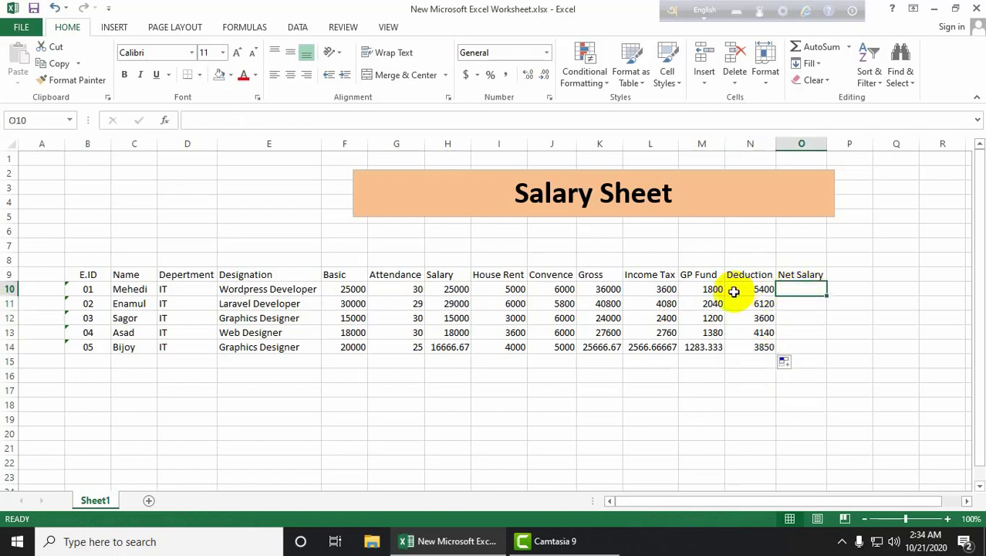
pyautogui.click(757, 290)
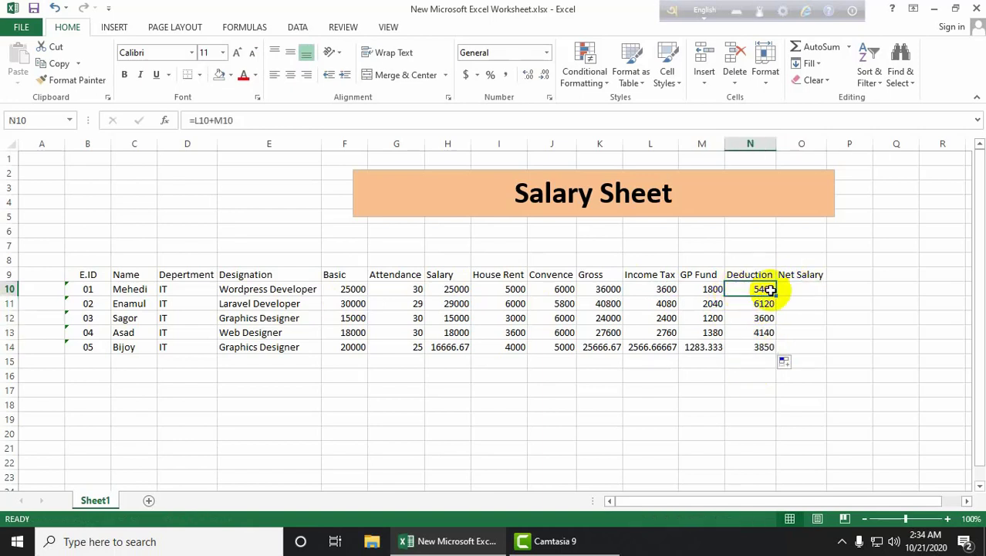
pyautogui.click(602, 289)
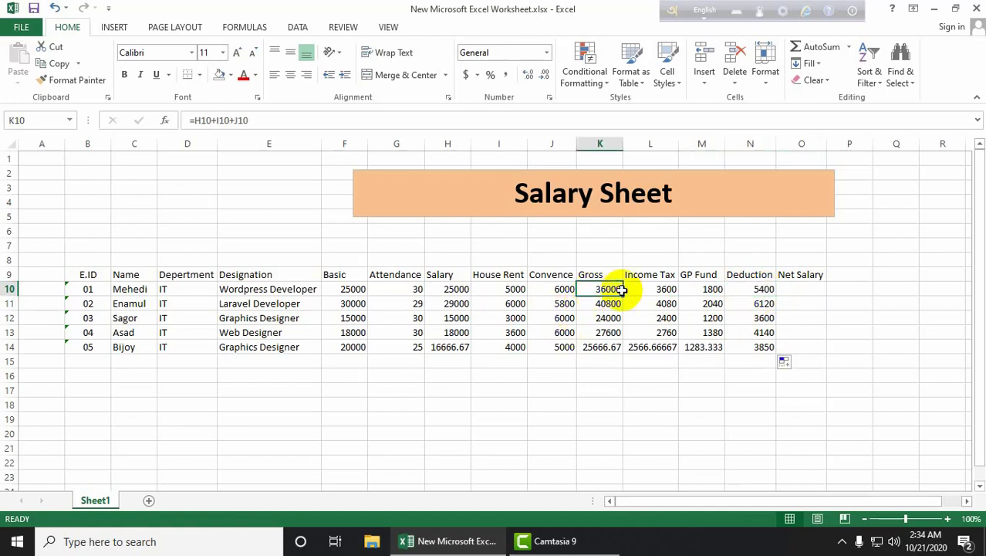
pyautogui.click(749, 290)
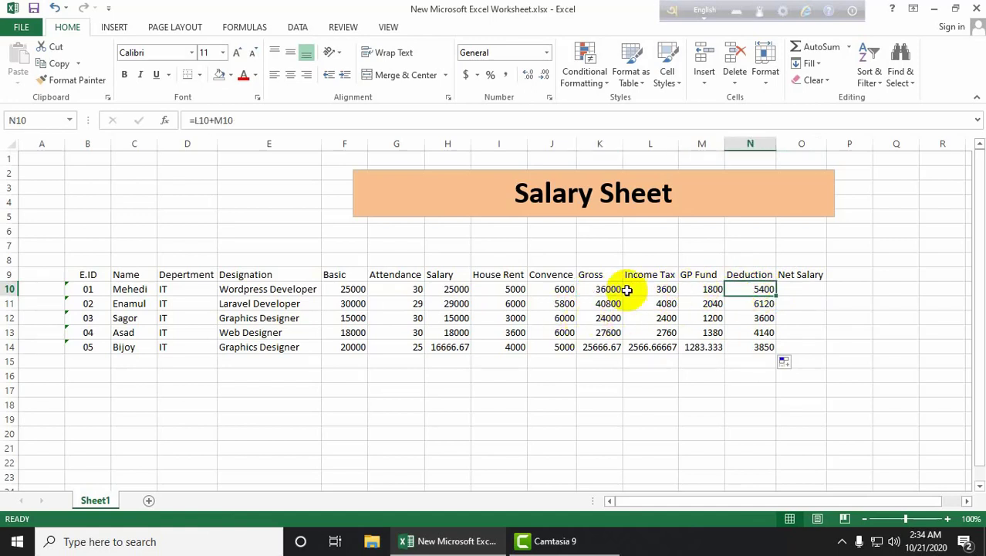
pyautogui.click(799, 288)
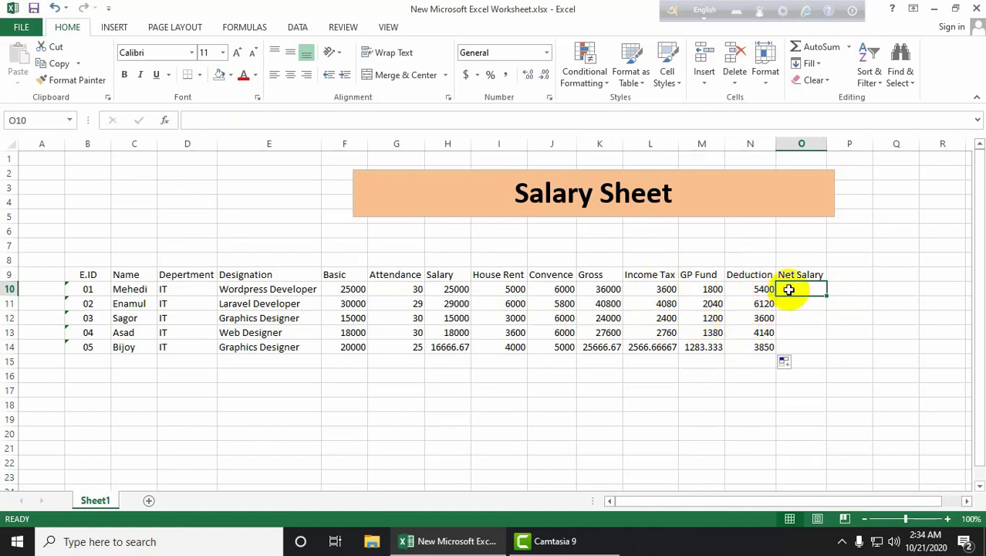
pyautogui.write('=')
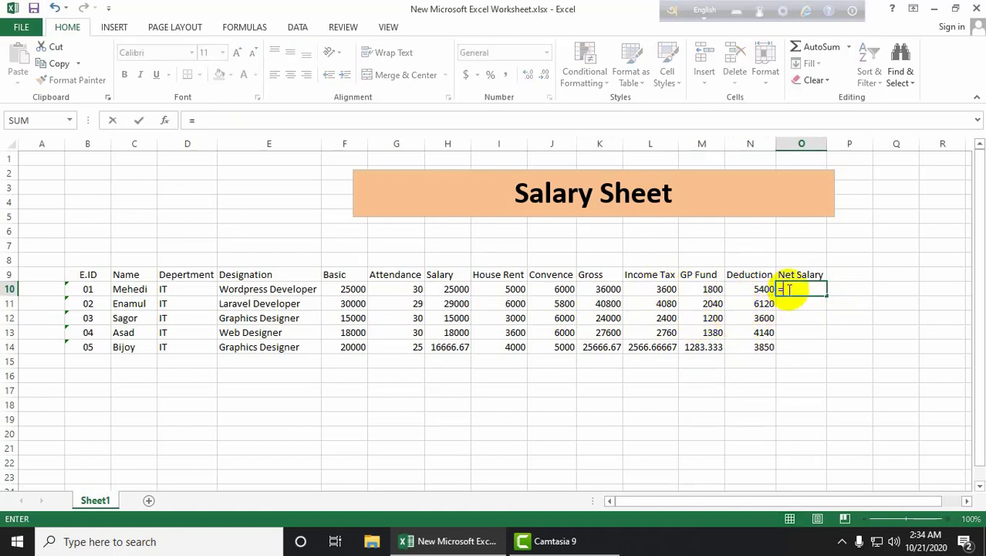
pyautogui.click(605, 289)
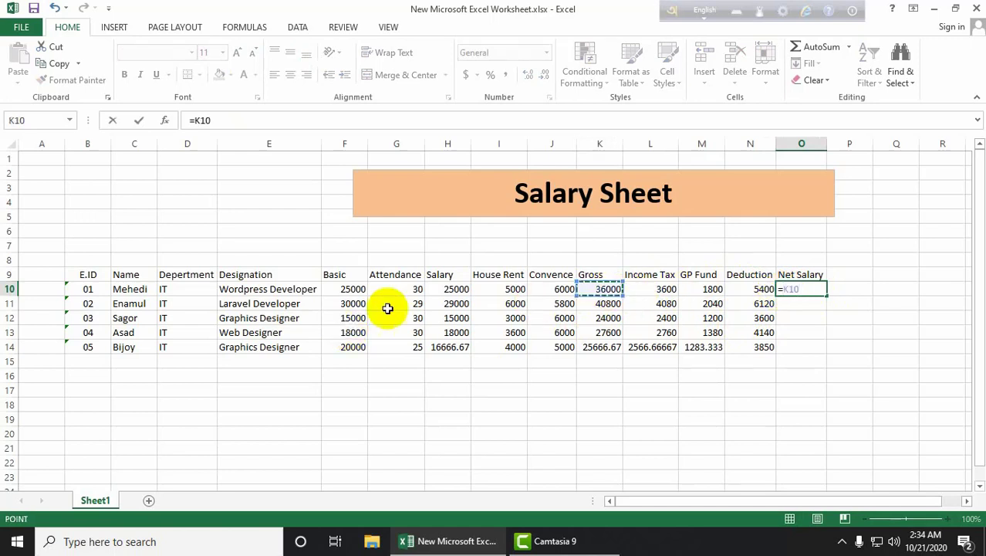
pyautogui.write('-')
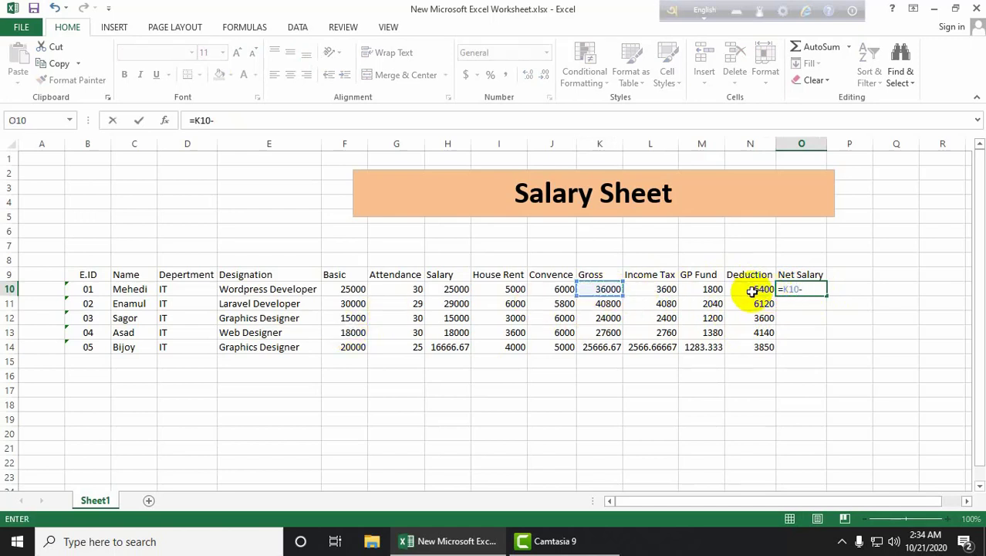
pyautogui.click(750, 290)
pyautogui.press('Return')
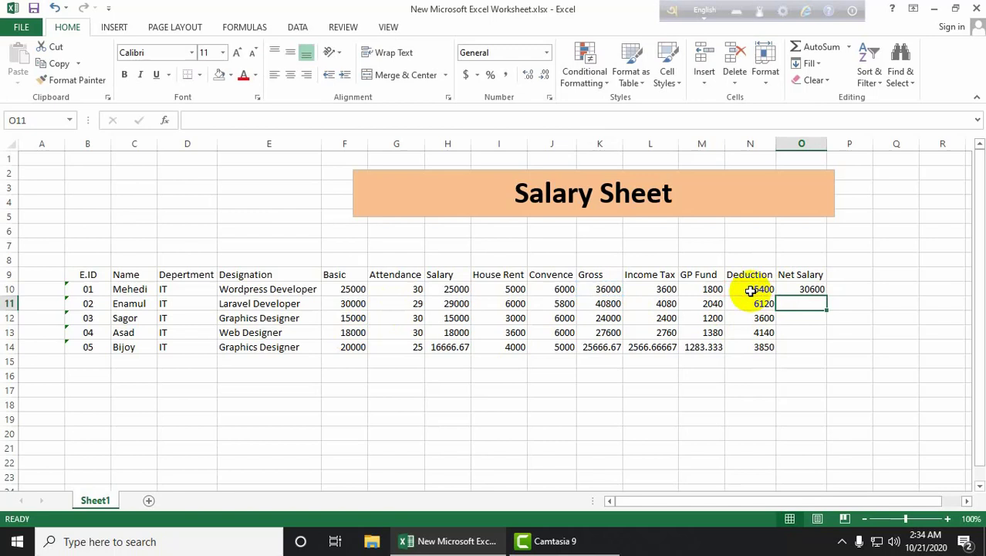
pyautogui.click(795, 289)
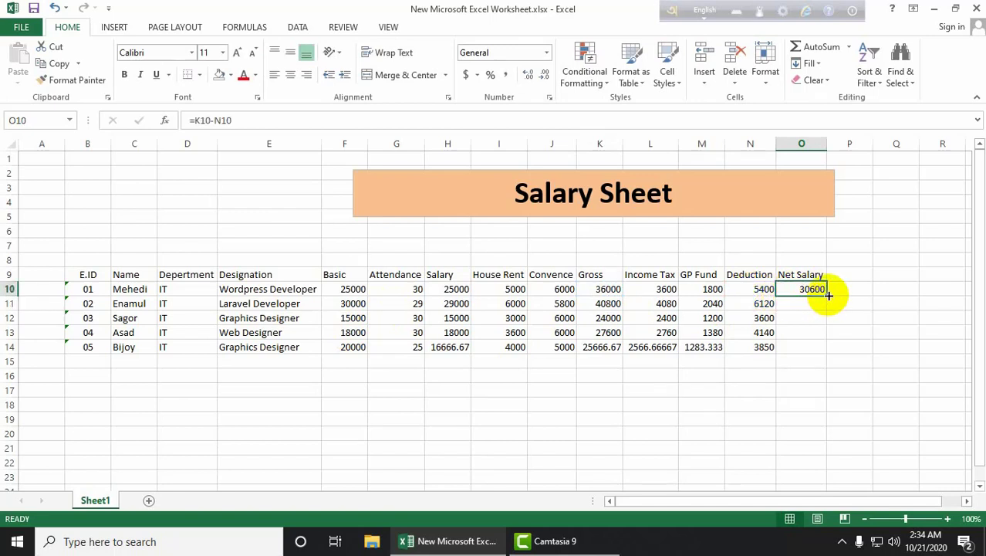
pyautogui.moveTo(826, 296); pyautogui.dragTo(825, 348)
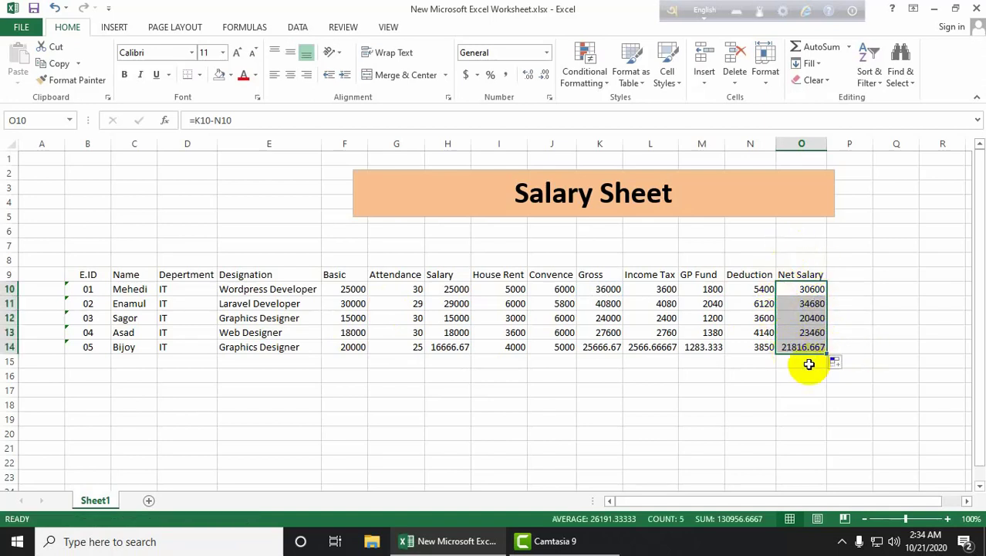
# Step: Fill the header row B9:O9 with a light olive green theme colour
pyautogui.click(844, 291)
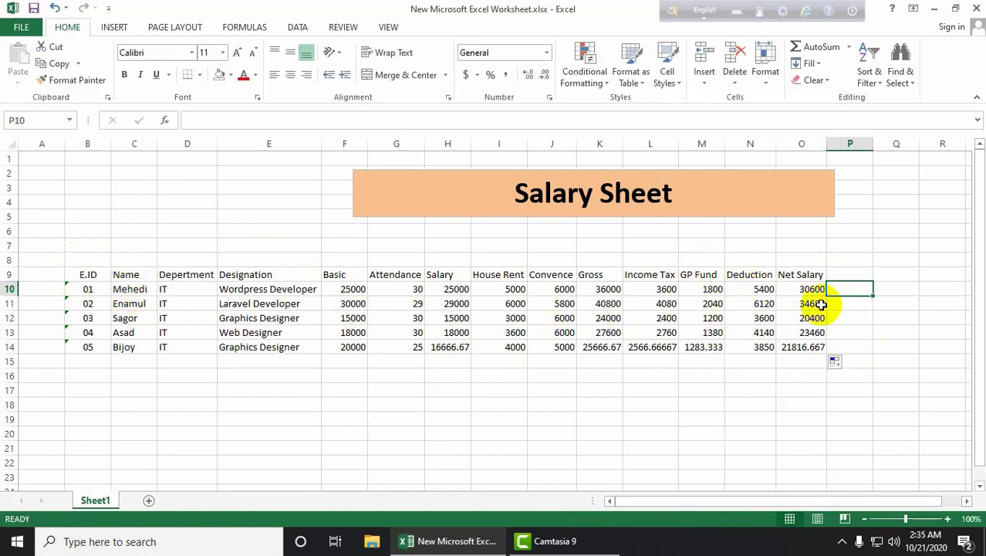
pyautogui.click(846, 274)
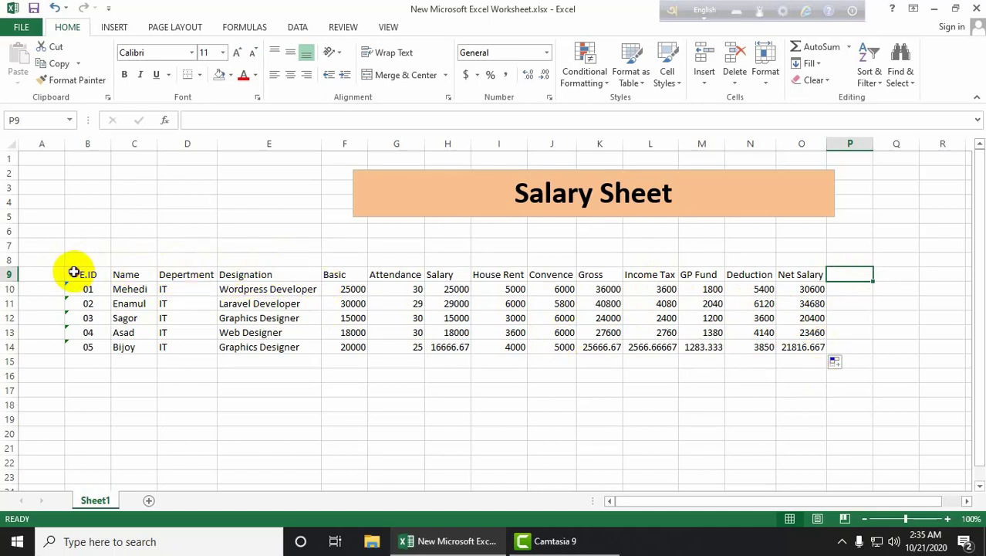
pyautogui.moveTo(73, 270); pyautogui.dragTo(794, 275)
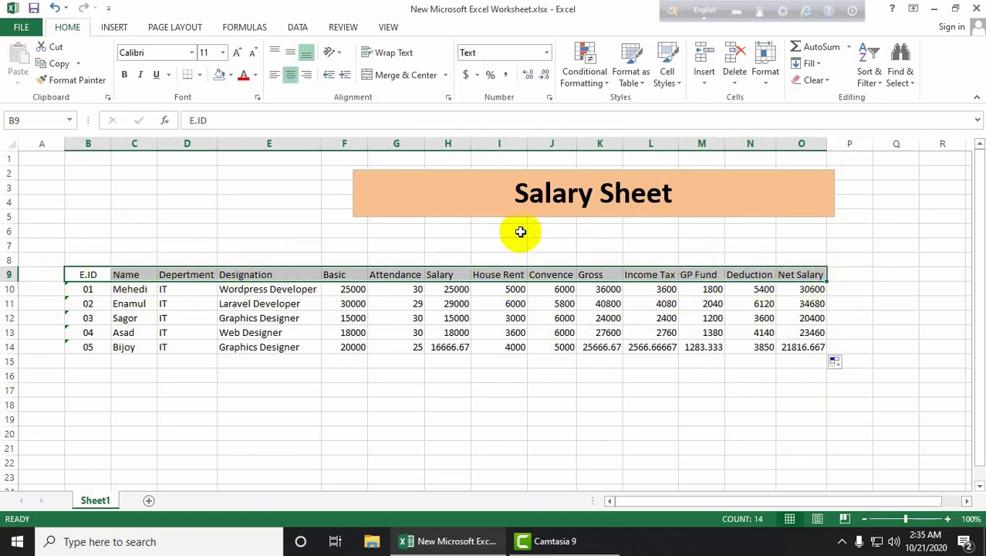
pyautogui.click(231, 75)
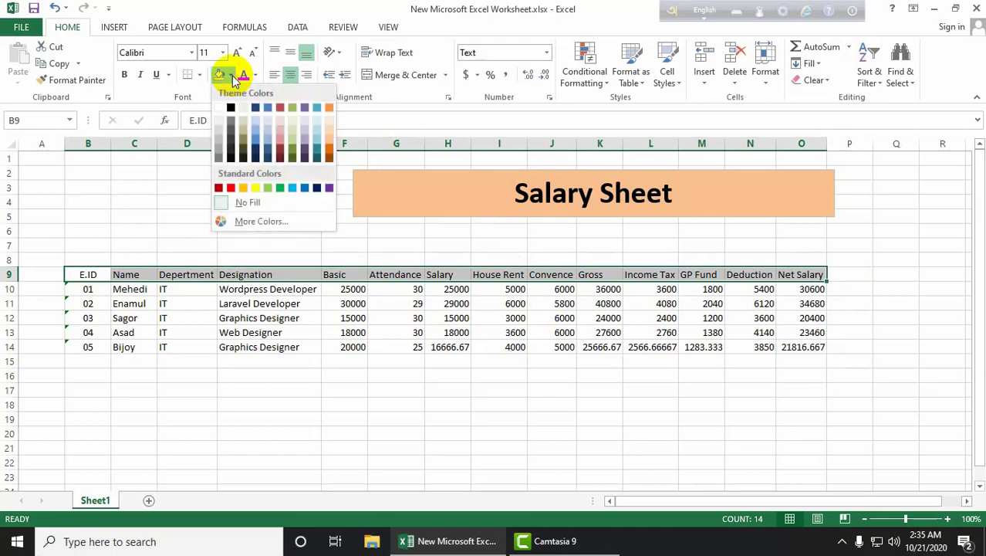
pyautogui.click(292, 147)
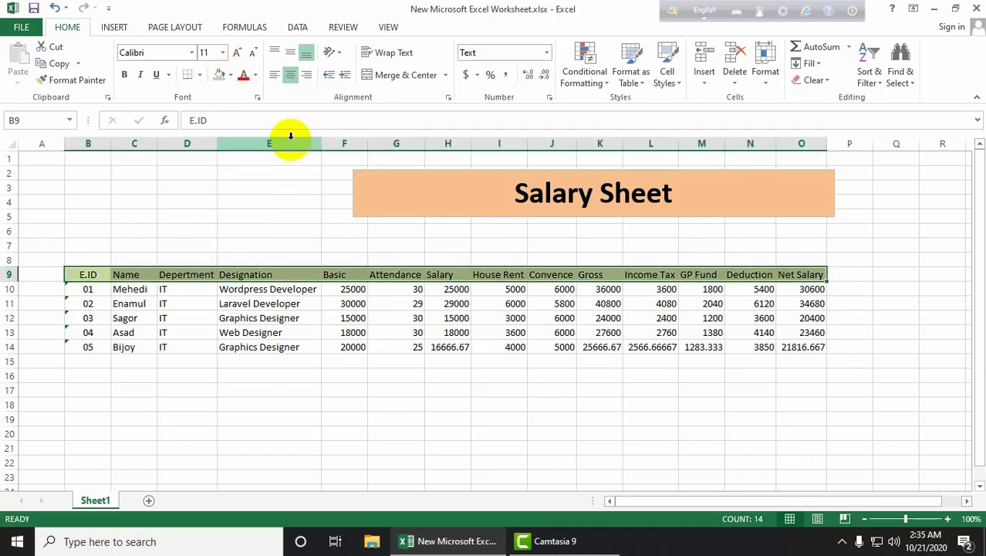
pyautogui.click(386, 274)
pyautogui.click(430, 290)
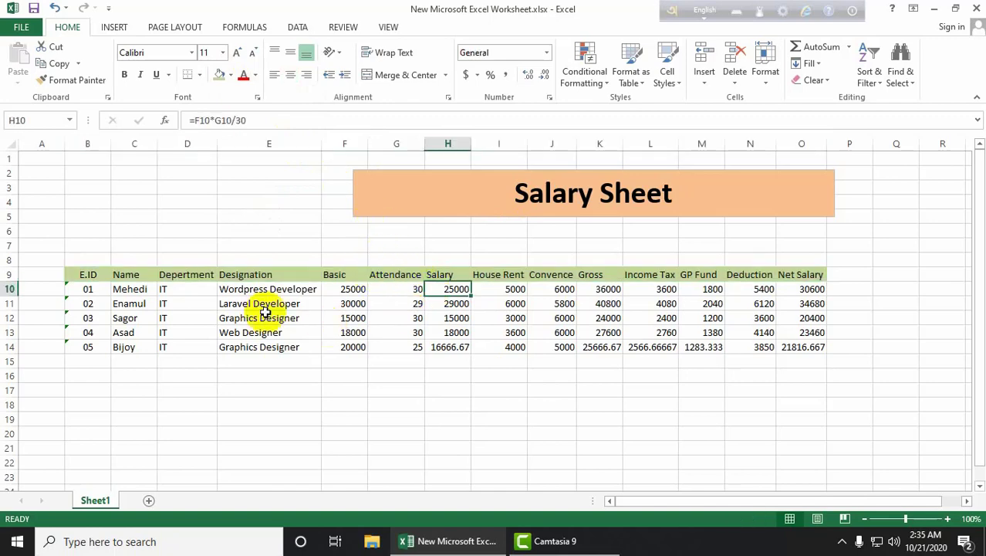
pyautogui.click(265, 316)
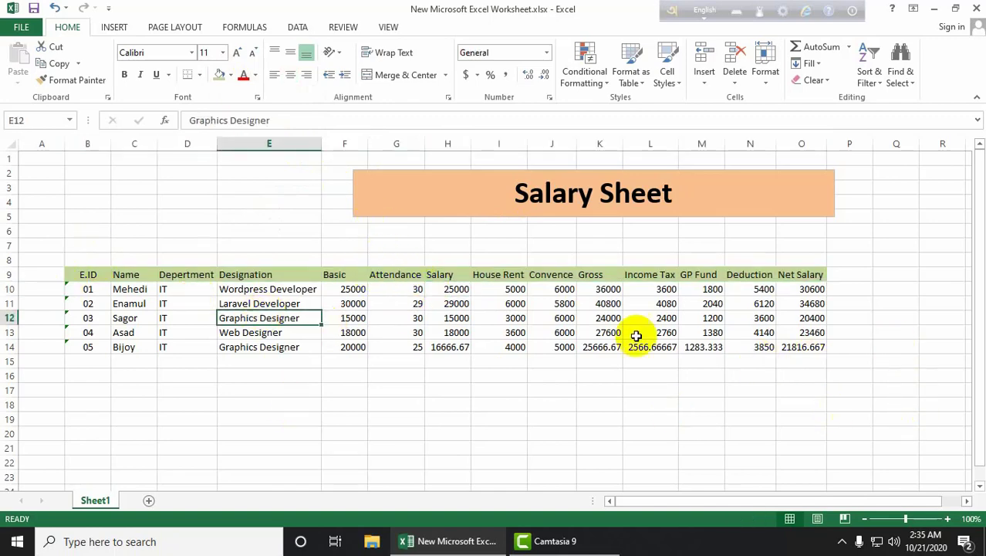
pyautogui.click(562, 319)
pyautogui.click(686, 330)
pyautogui.click(709, 347)
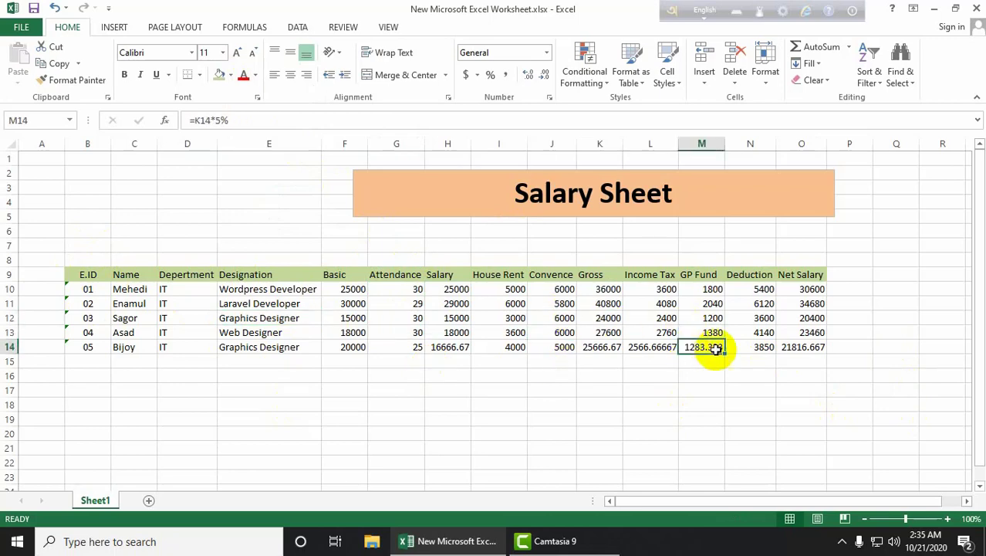
pyautogui.click(753, 347)
pyautogui.click(815, 333)
pyautogui.click(816, 303)
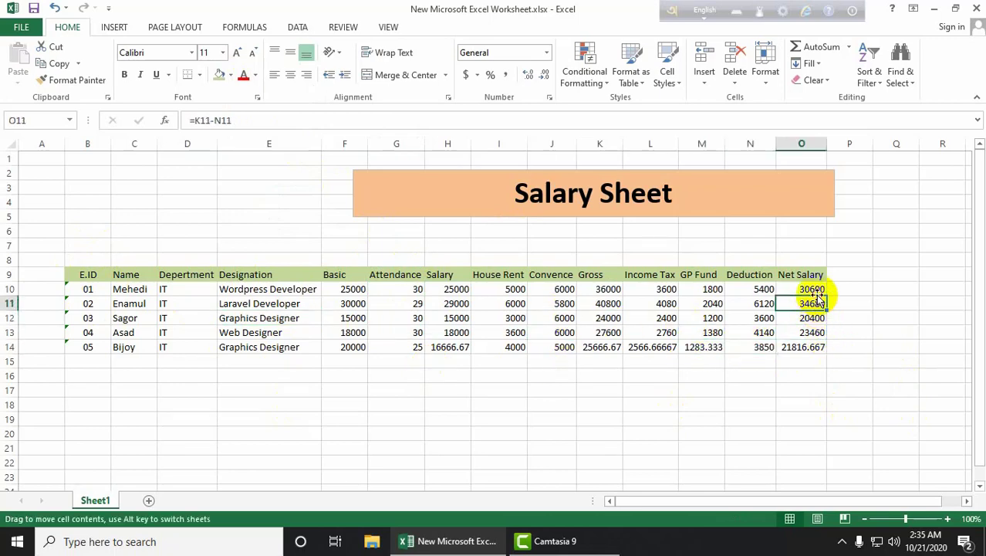
# Step: Apply the red-yellow-green colour scale conditional formatting to the whole table B9:O14
pyautogui.moveTo(68, 271); pyautogui.dragTo(577, 341)
pyautogui.moveTo(741, 342); pyautogui.dragTo(802, 347)
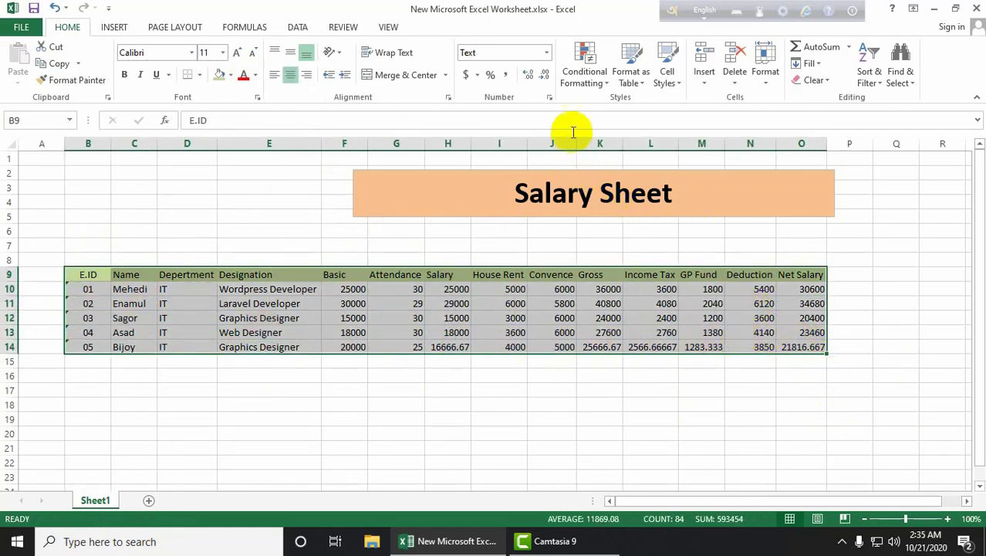
pyautogui.click(610, 83)
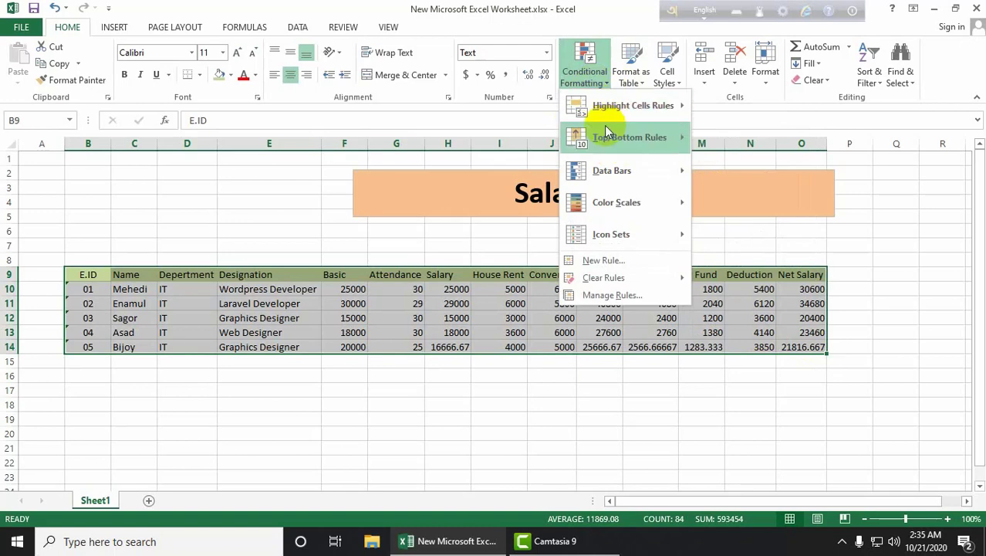
pyautogui.moveTo(616, 208)
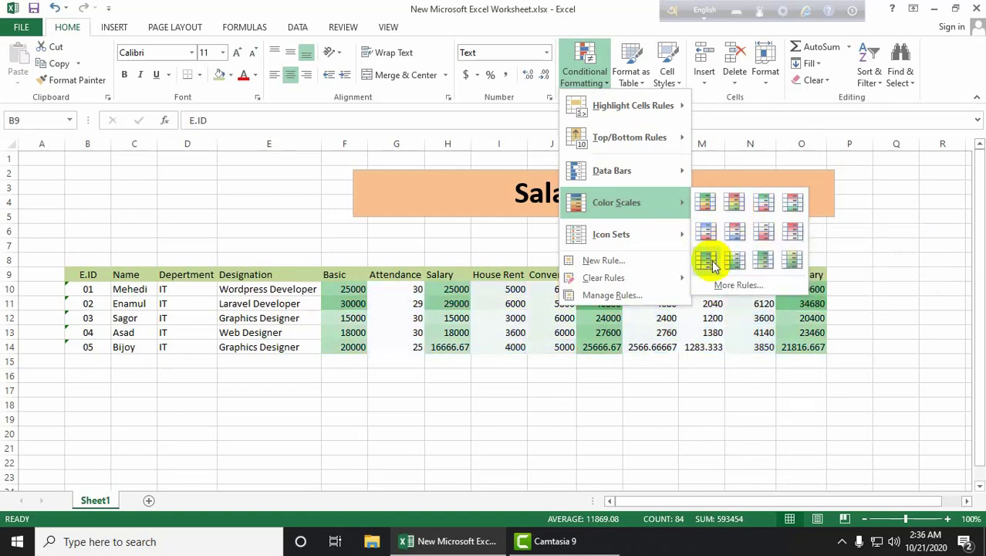
pyautogui.click(733, 203)
pyautogui.click(864, 334)
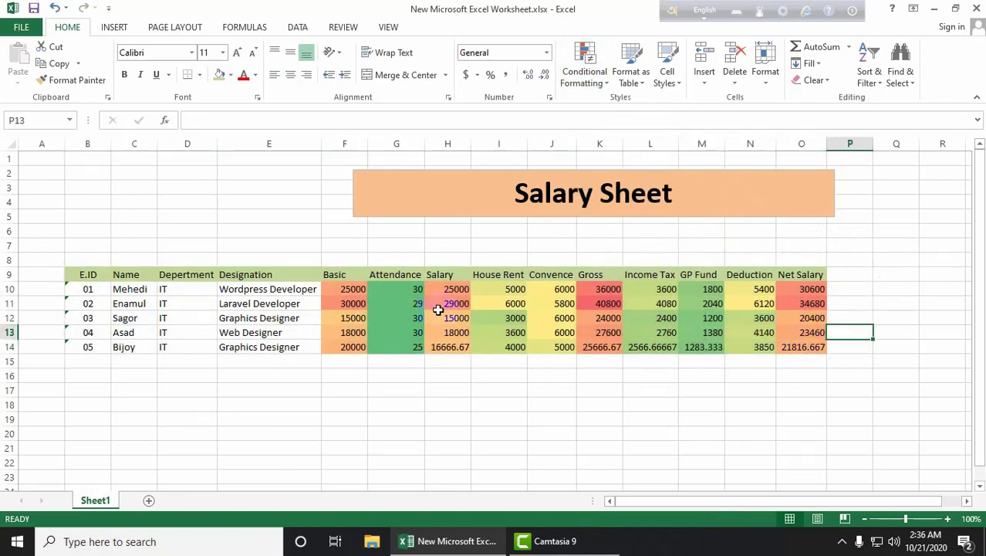
# Step: Fill the header row B9:O9 with the standard green colour
pyautogui.moveTo(80, 272); pyautogui.dragTo(812, 279)
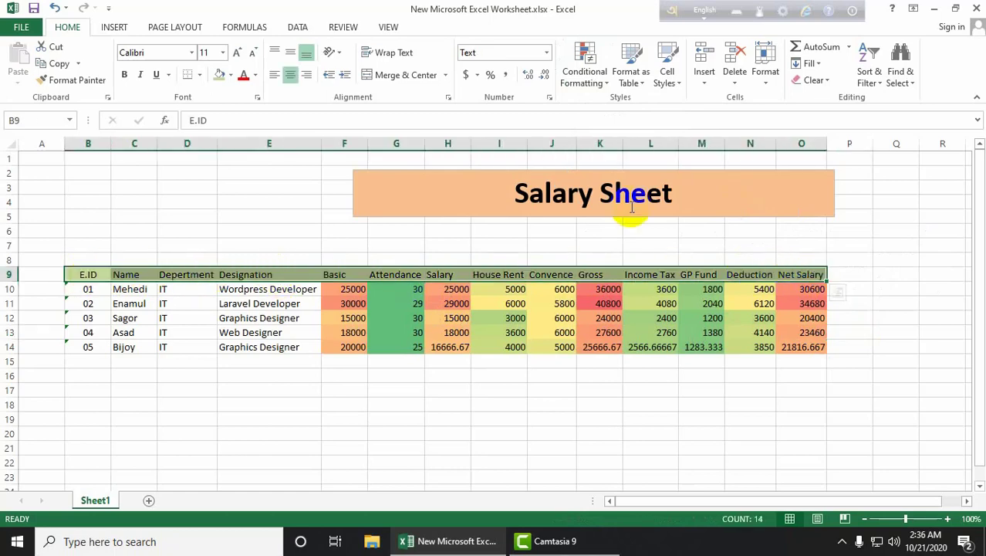
pyautogui.click(228, 77)
pyautogui.click(280, 188)
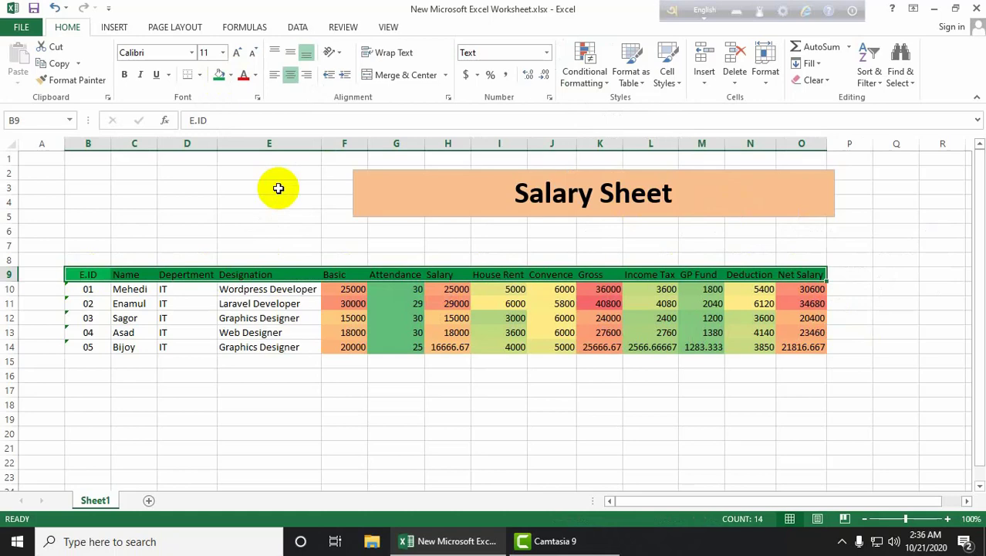
pyautogui.click(606, 376)
# Step: Set the font colour of the header row B9:O9 to the white theme colour
pyautogui.moveTo(77, 276); pyautogui.dragTo(811, 275)
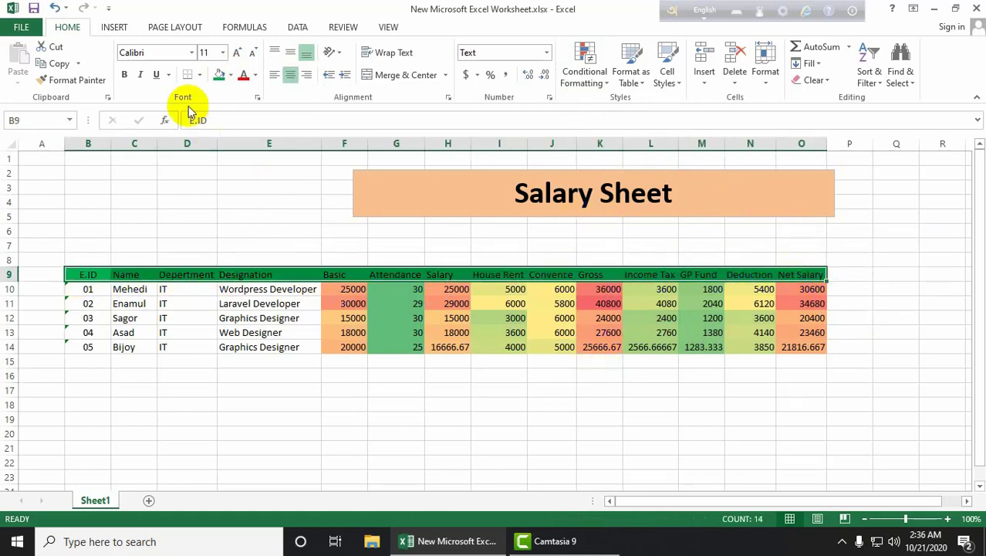
pyautogui.click(255, 77)
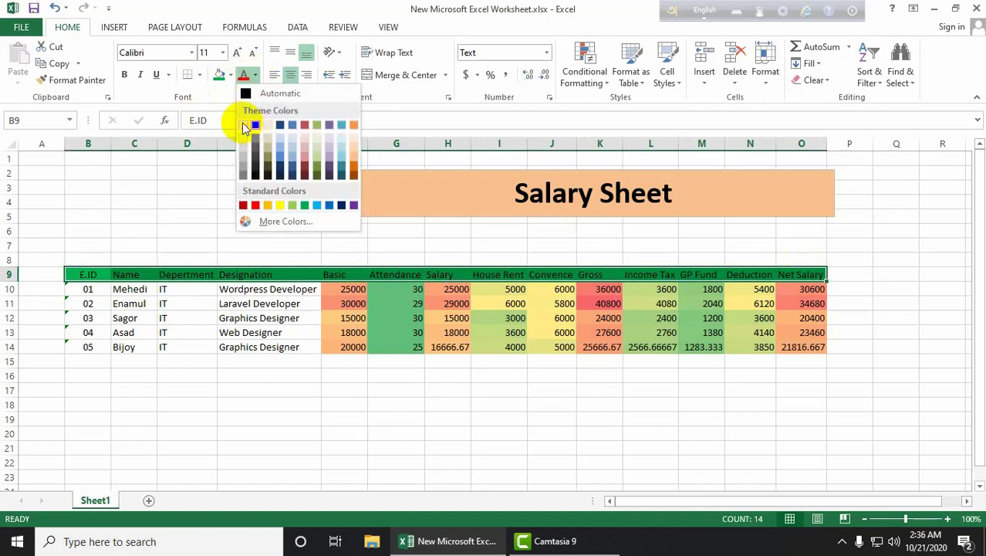
pyautogui.click(287, 332)
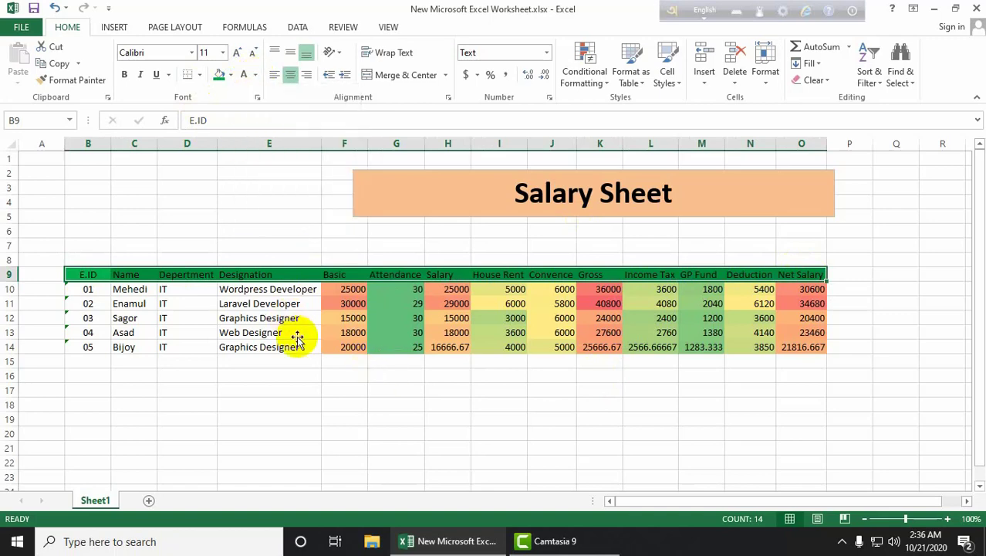
pyautogui.click(287, 332)
pyautogui.click(505, 362)
pyautogui.click(795, 360)
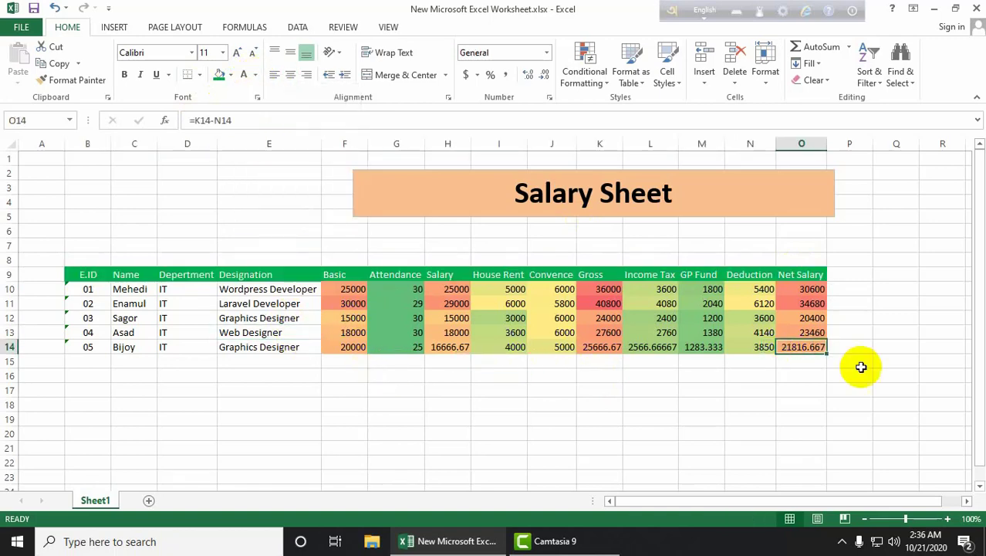
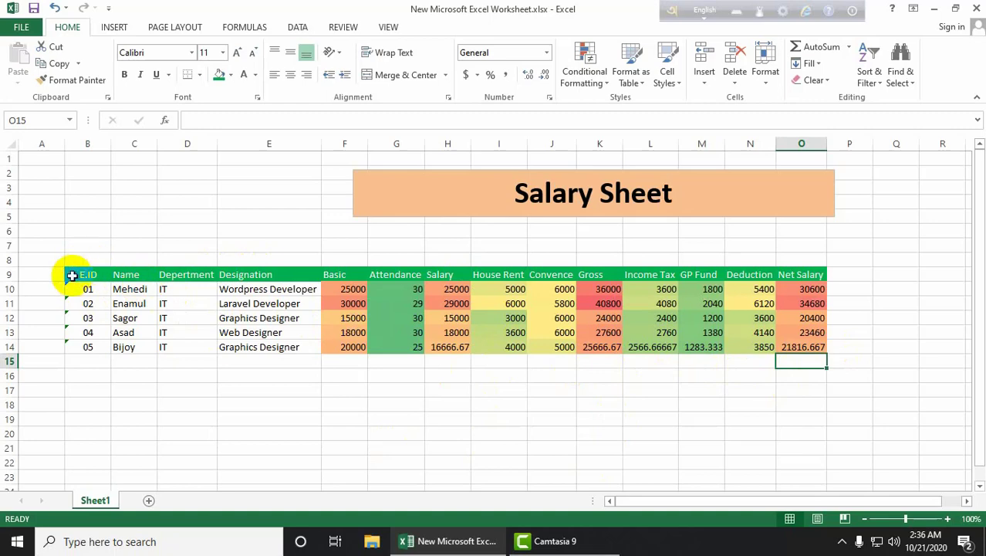
# Step: Add filters to the header row of the table B9:O14
pyautogui.moveTo(75, 262); pyautogui.dragTo(803, 347)
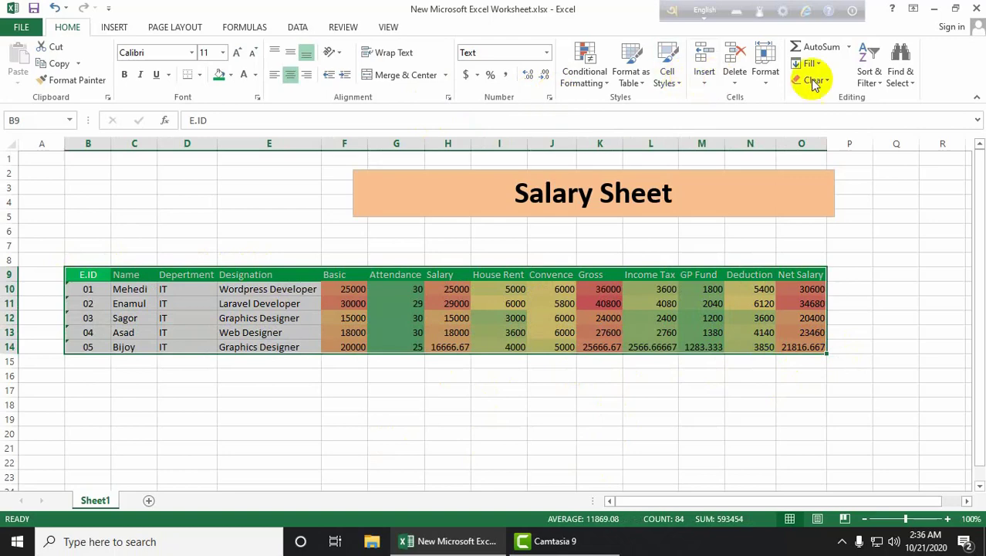
pyautogui.click(884, 87)
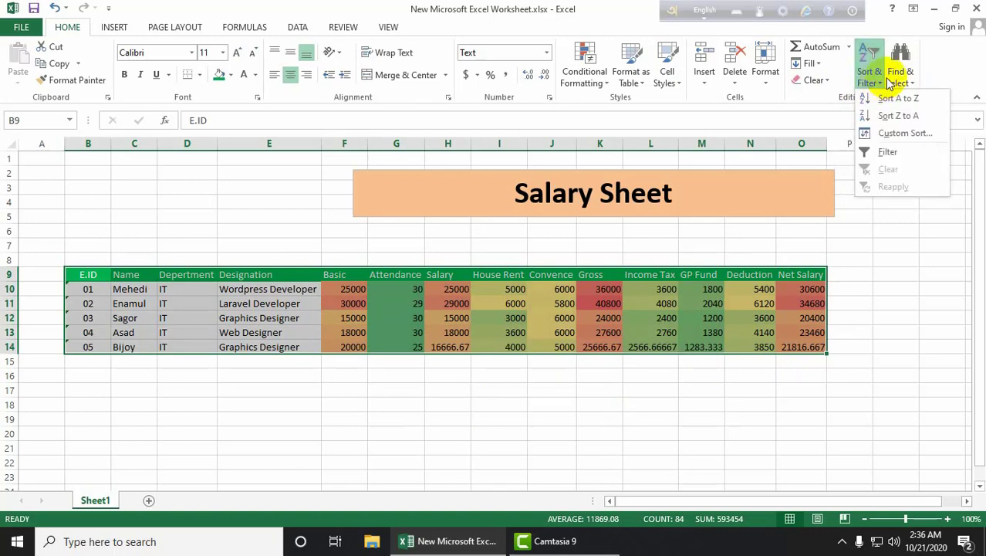
pyautogui.click(885, 152)
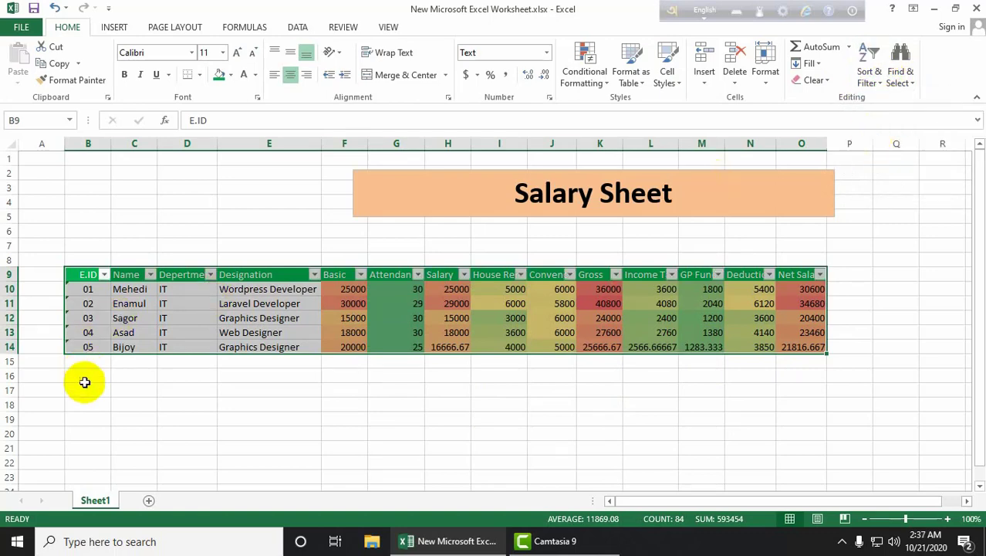
pyautogui.moveTo(81, 379); pyautogui.dragTo(83, 391)
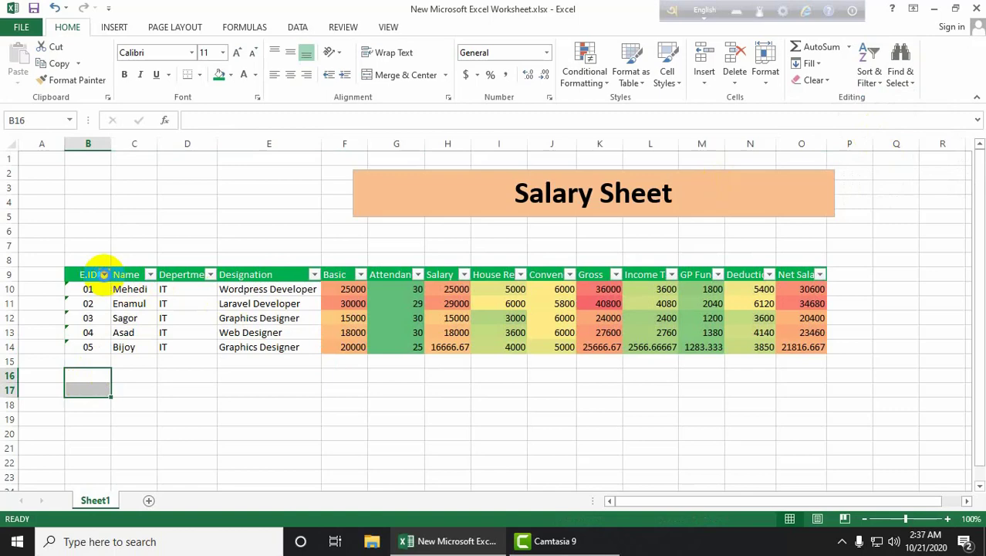
# Step: Filter the table by the E.ID column to show only employee 02
pyautogui.click(104, 275)
pyautogui.click(565, 412)
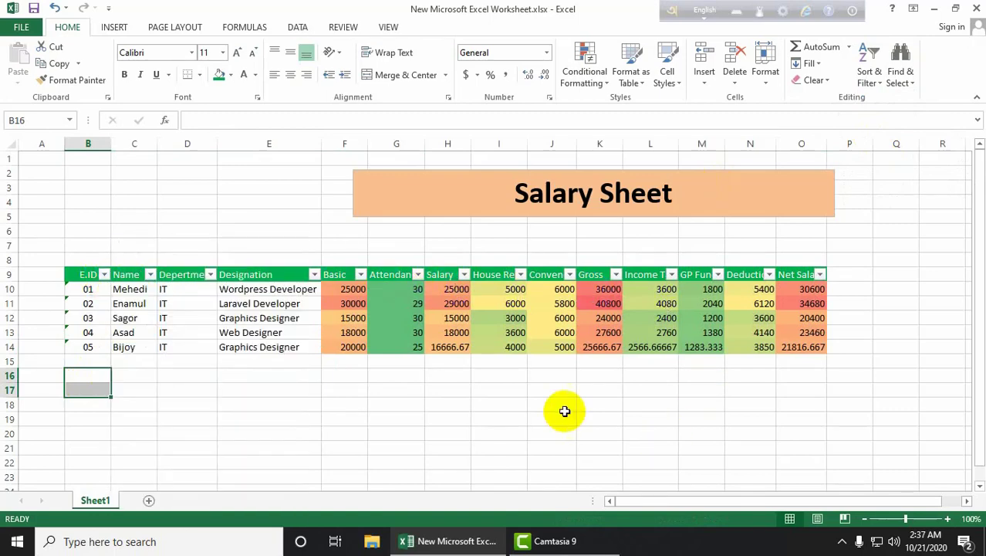
pyautogui.click(105, 274)
pyautogui.click(104, 275)
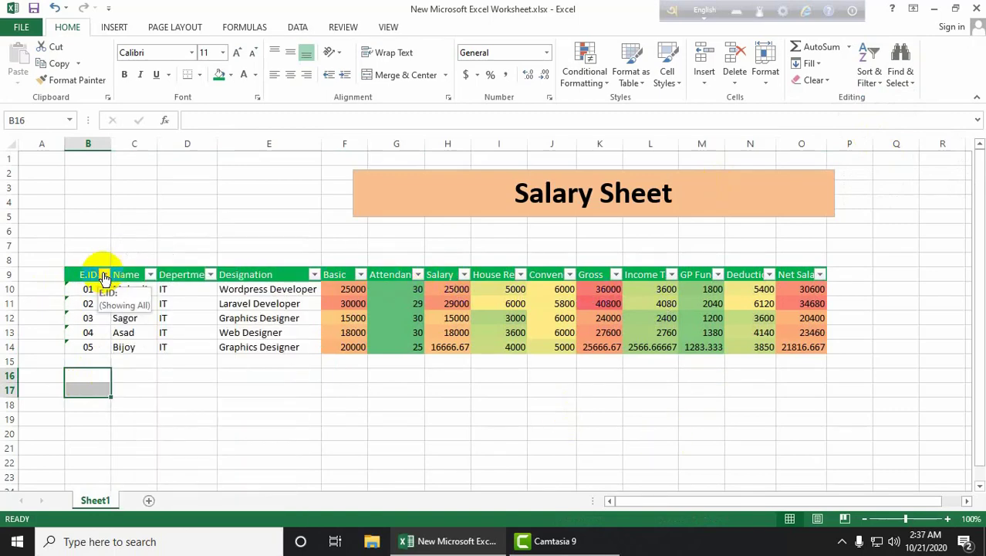
pyautogui.click(93, 232)
pyautogui.click(106, 276)
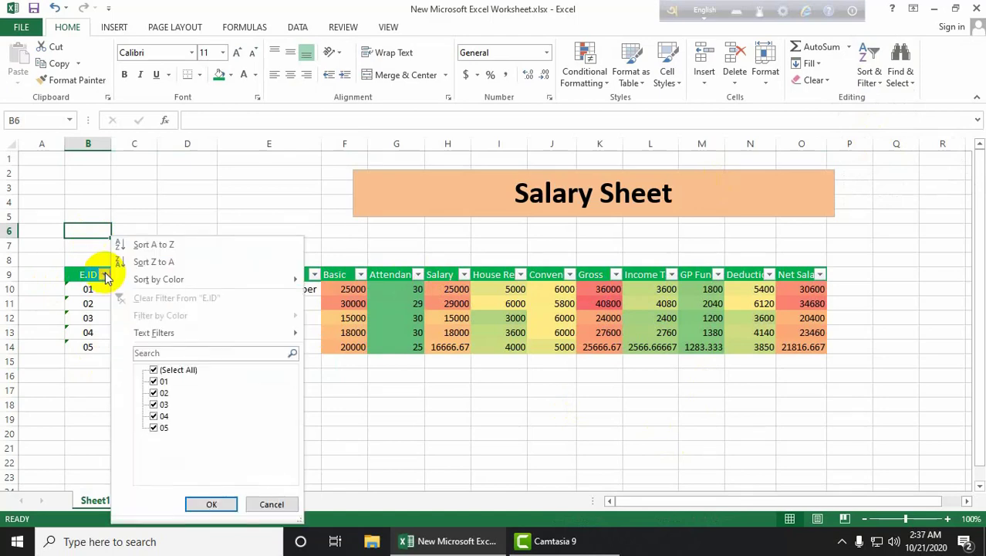
pyautogui.click(155, 371)
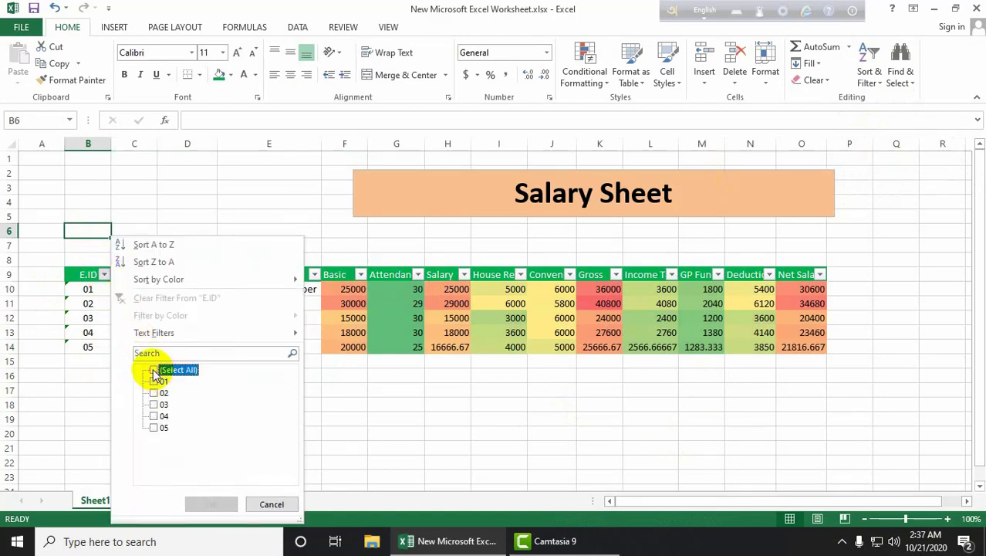
pyautogui.click(158, 393)
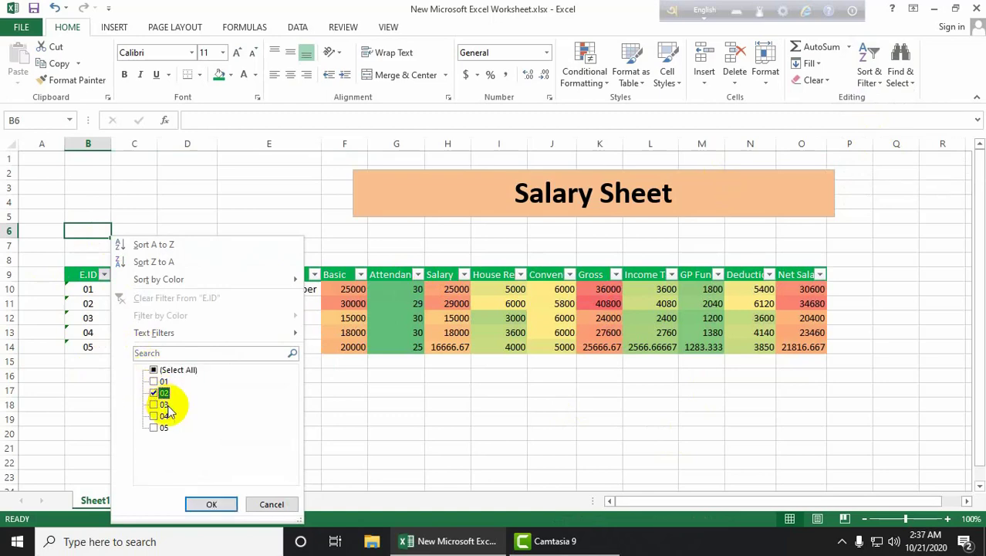
pyautogui.click(230, 507)
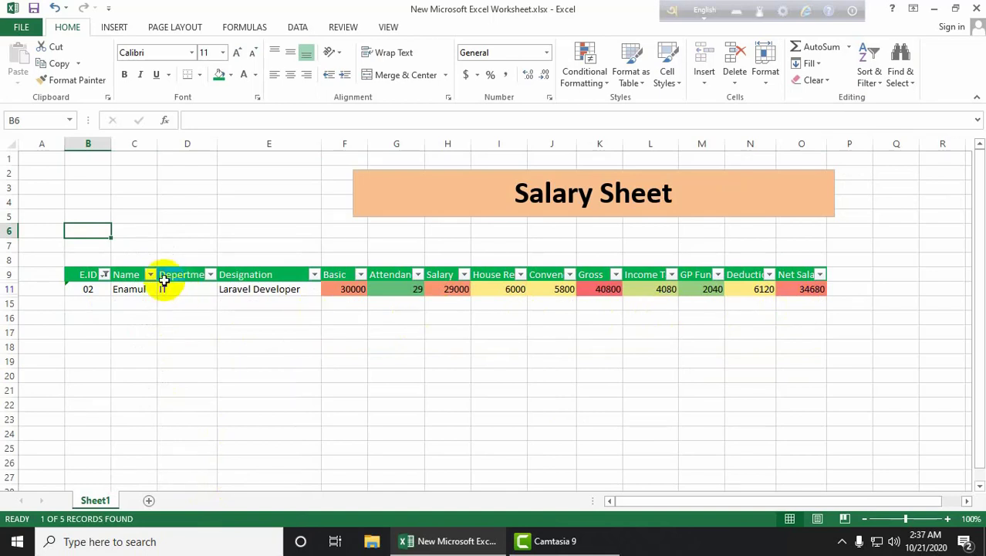
# Step: Change the E.ID filter to show only employee 05
pyautogui.click(104, 275)
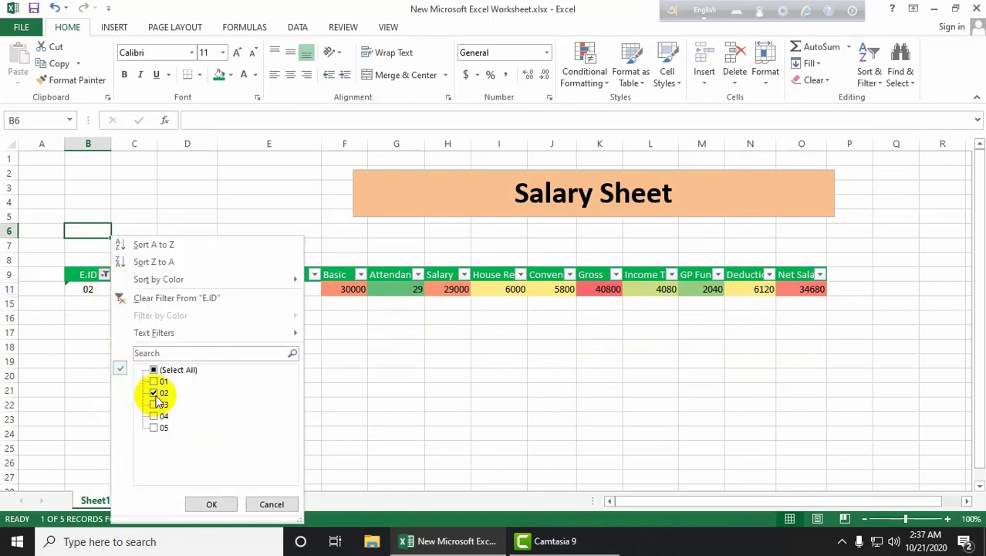
pyautogui.click(154, 428)
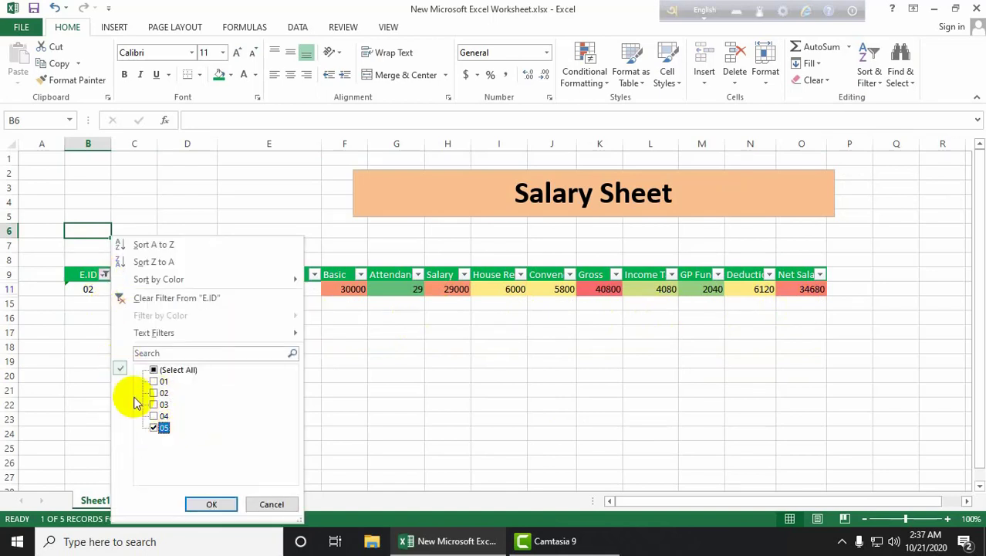
pyautogui.click(212, 504)
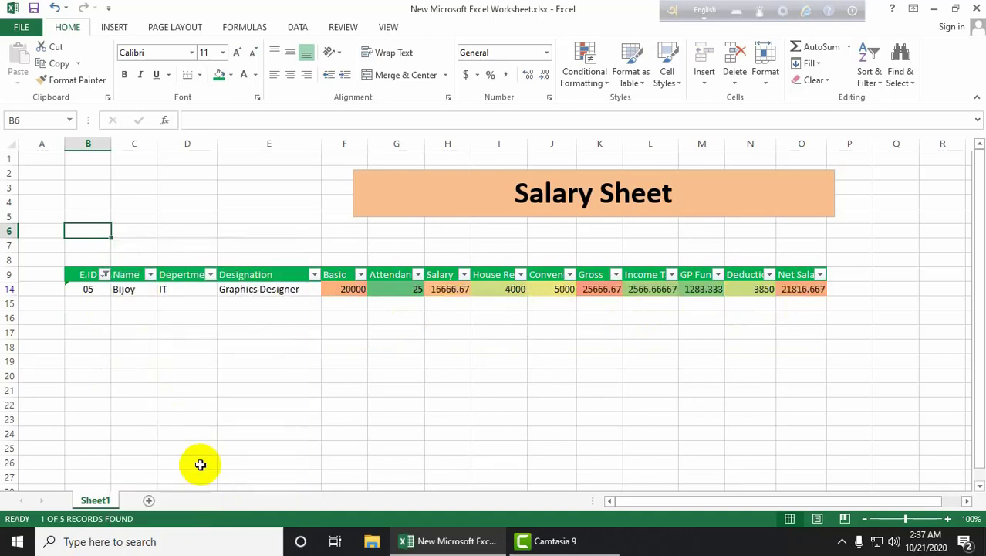
pyautogui.click(248, 349)
pyautogui.click(133, 318)
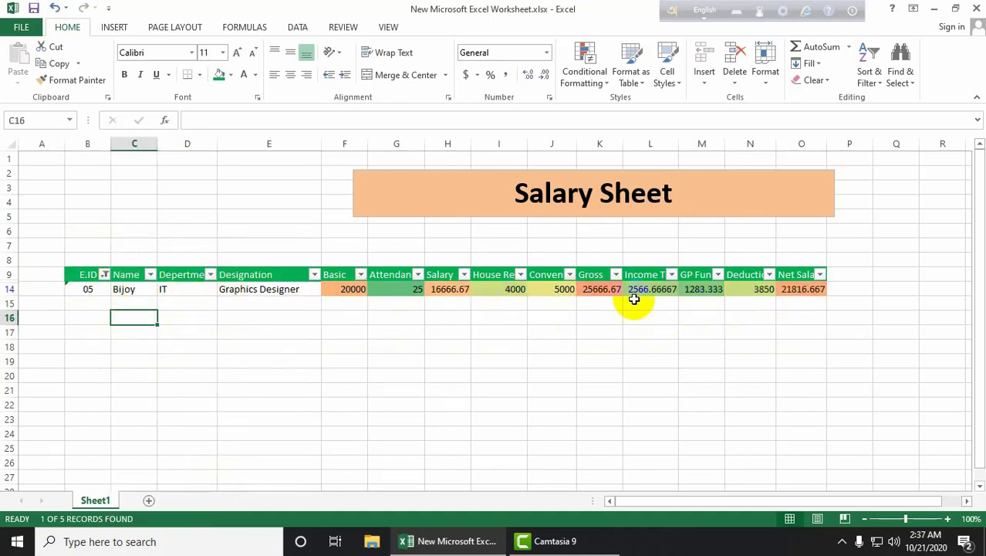
# Step: Reset the E.ID filter to select all values and show every employee row
pyautogui.click(104, 276)
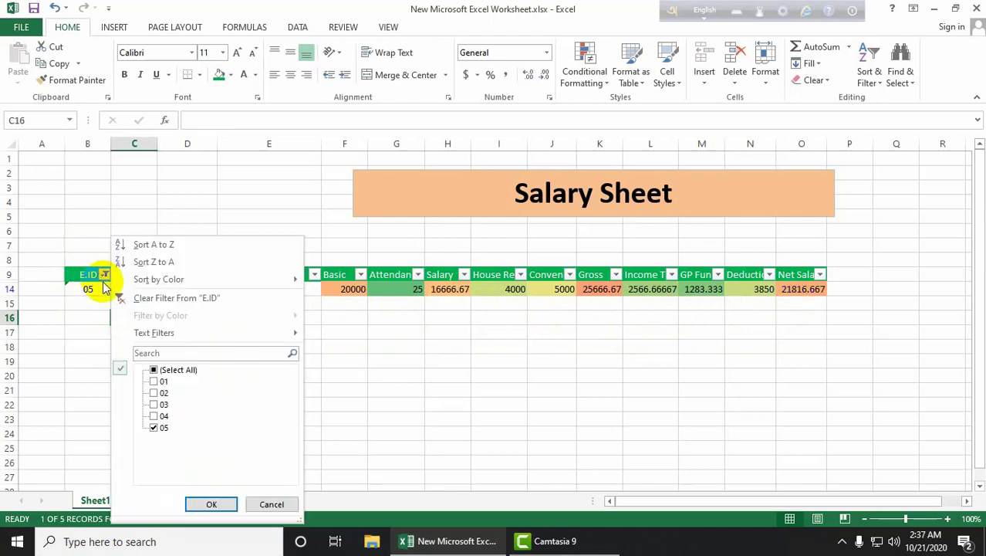
pyautogui.click(154, 370)
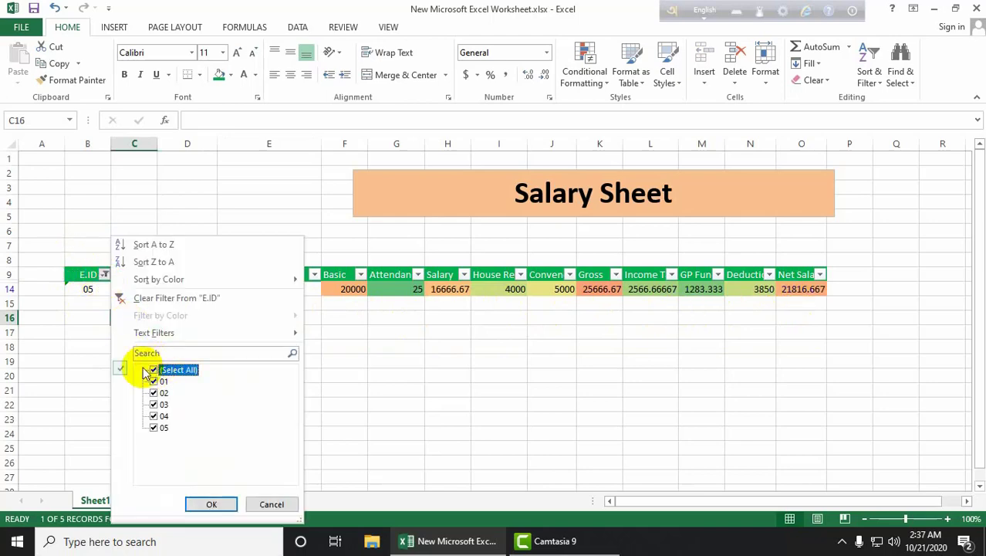
pyautogui.click(202, 504)
pyautogui.click(436, 418)
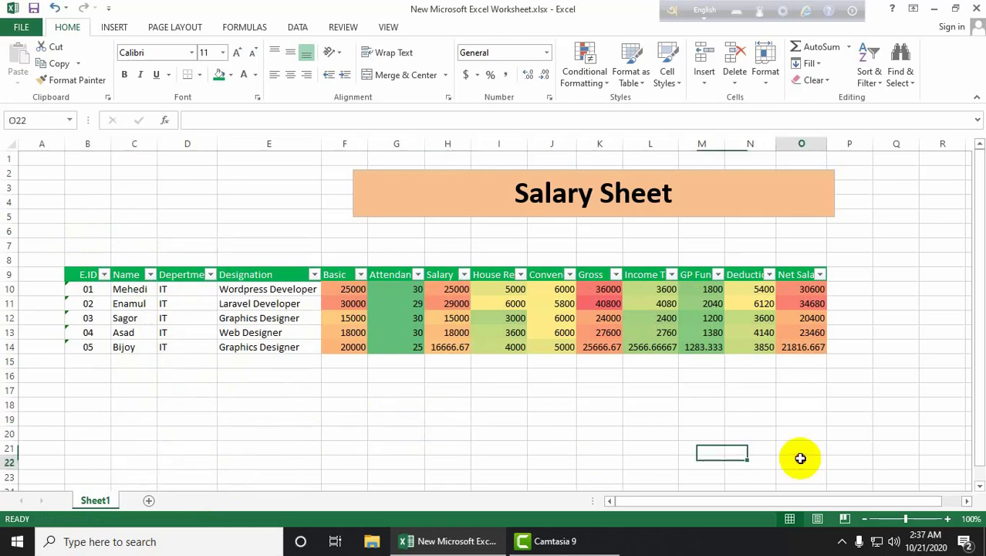
# Step: Move the Salary Sheet title box horizontally to sit roughly centred above the table, spanning about columns D to L
pyautogui.click(522, 190)
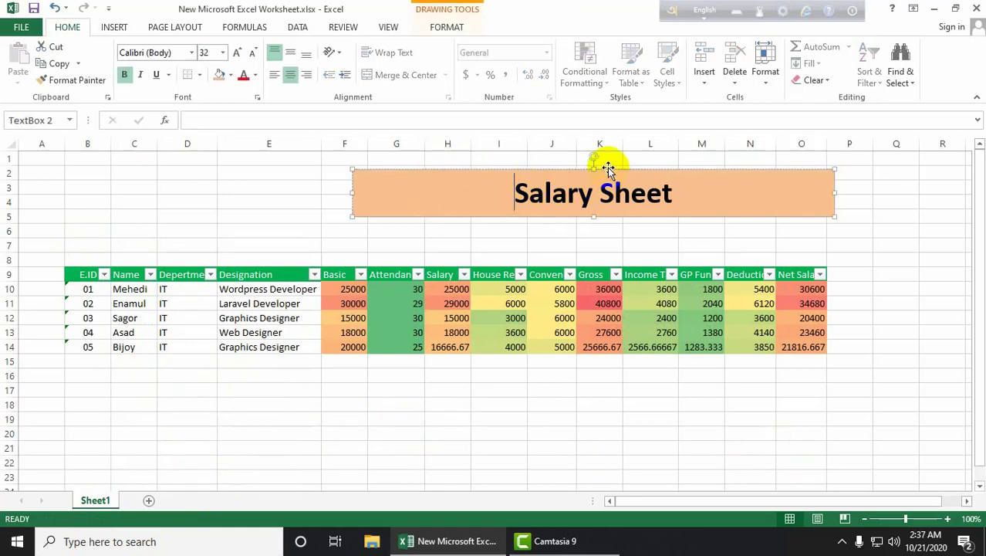
pyautogui.moveTo(608, 167); pyautogui.dragTo(406, 168)
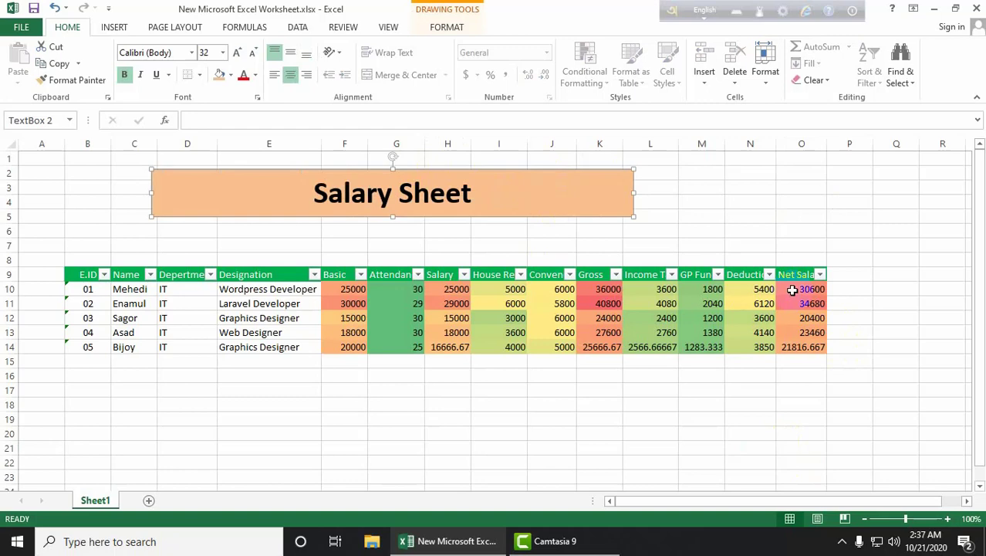
pyautogui.moveTo(488, 170); pyautogui.dragTo(569, 169)
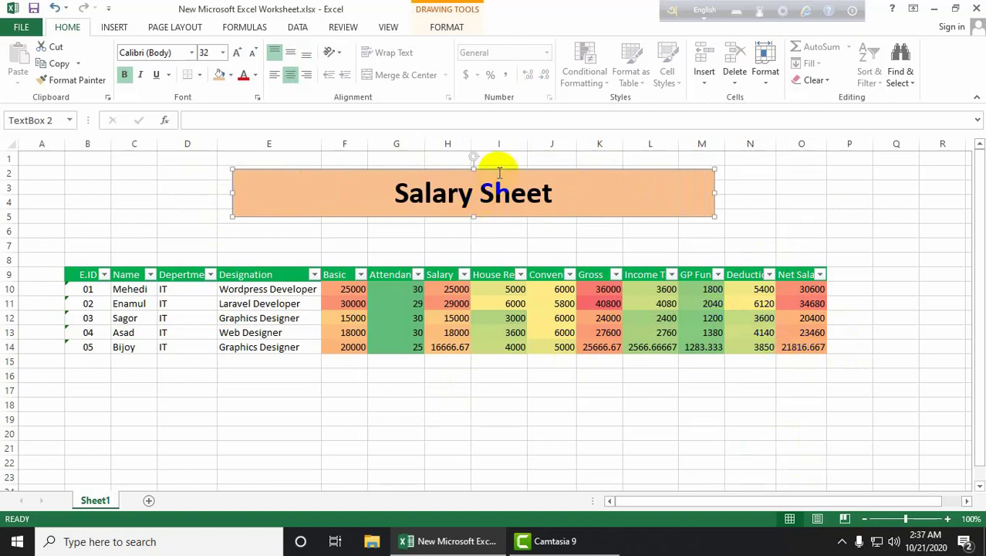
pyautogui.moveTo(501, 170); pyautogui.dragTo(466, 169)
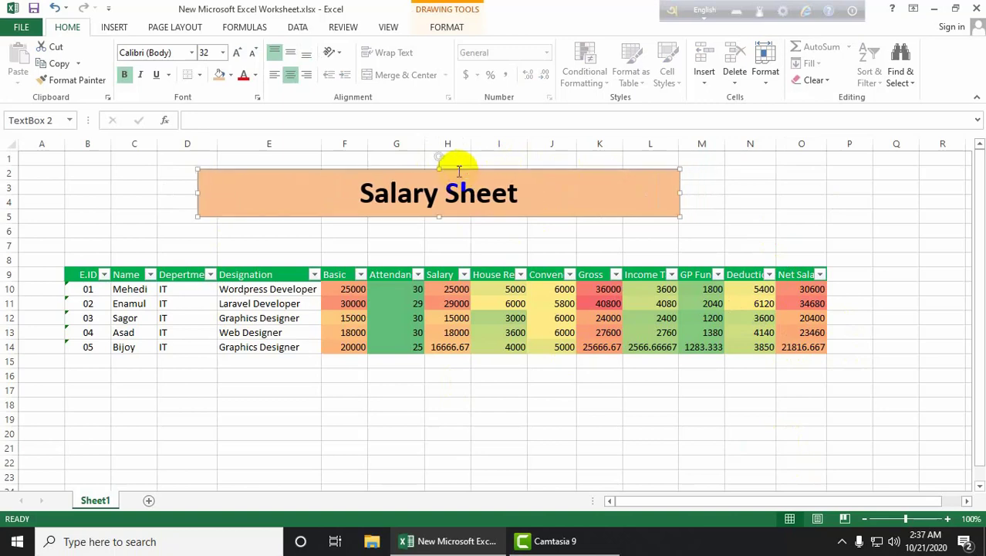
pyautogui.click(388, 27)
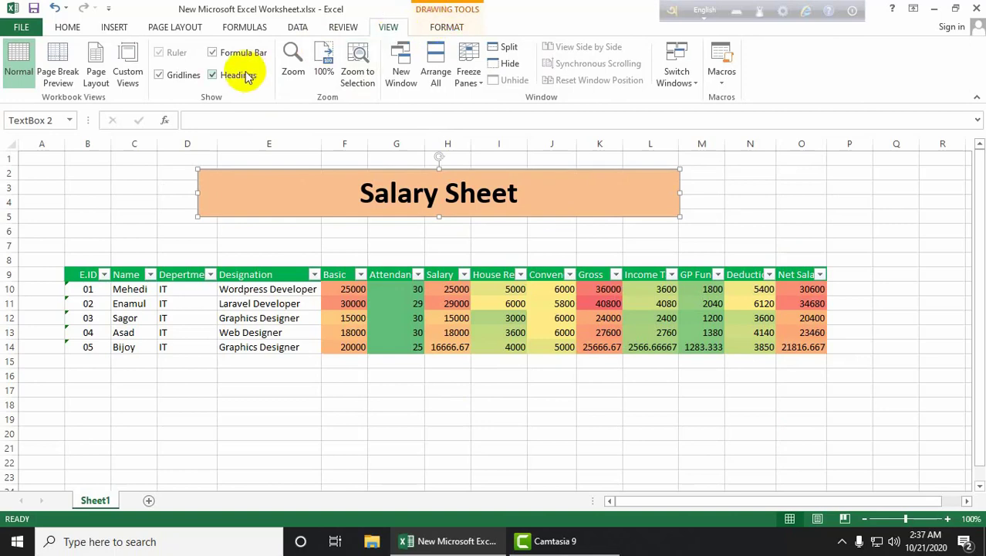
pyautogui.click(456, 28)
pyautogui.click(460, 27)
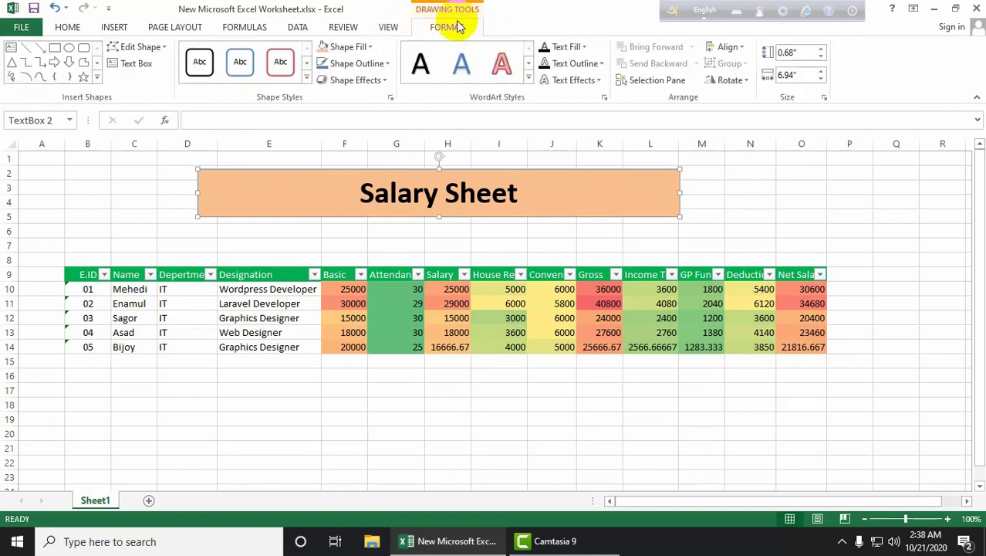
pyautogui.click(387, 30)
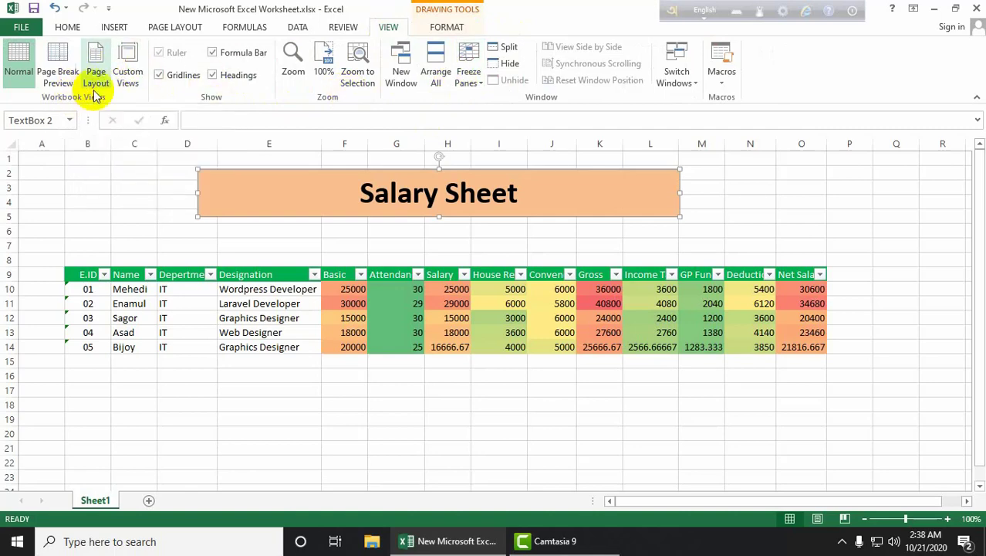
# Step: Protect the sheet without a password, disallowing selection of both locked and unlocked cells
pyautogui.click(343, 29)
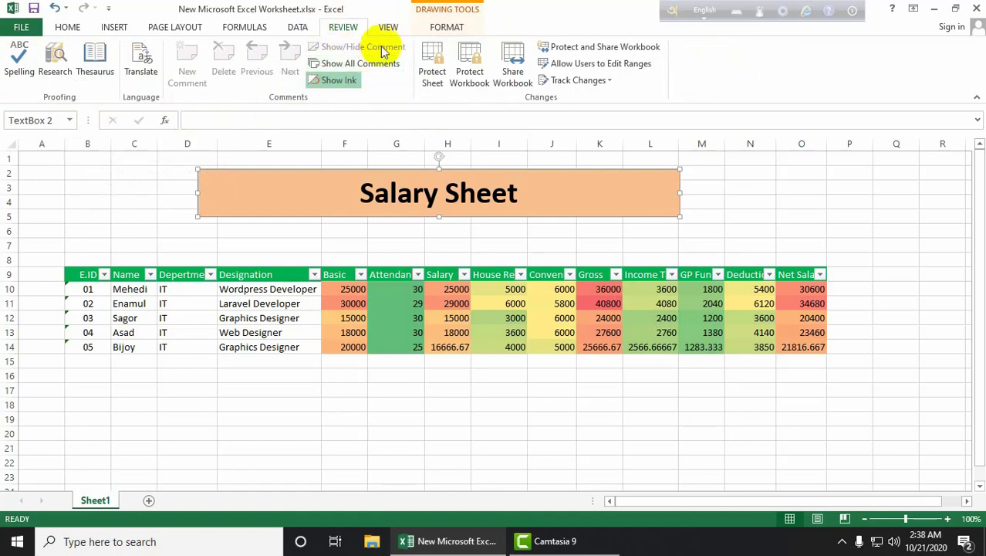
pyautogui.click(436, 74)
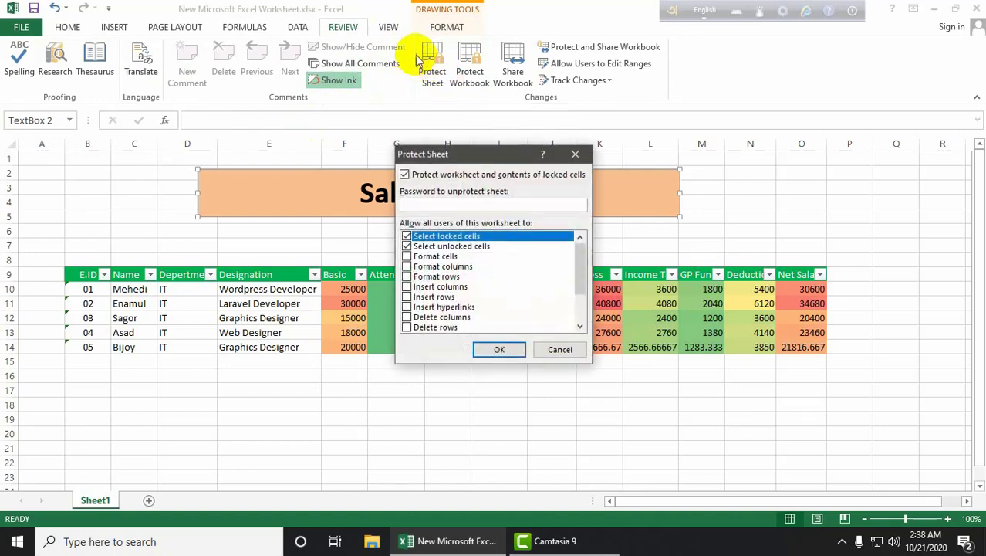
pyautogui.click(407, 247)
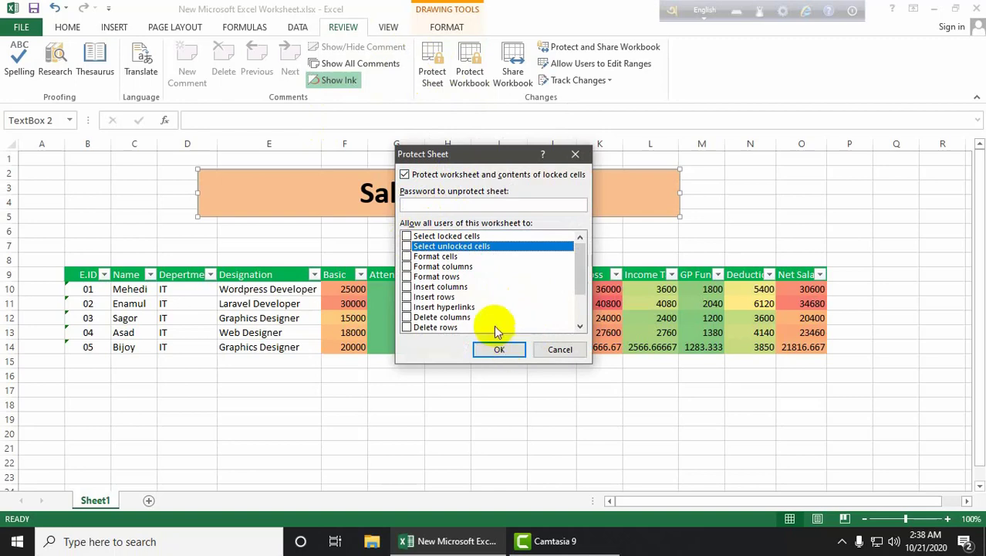
pyautogui.click(499, 351)
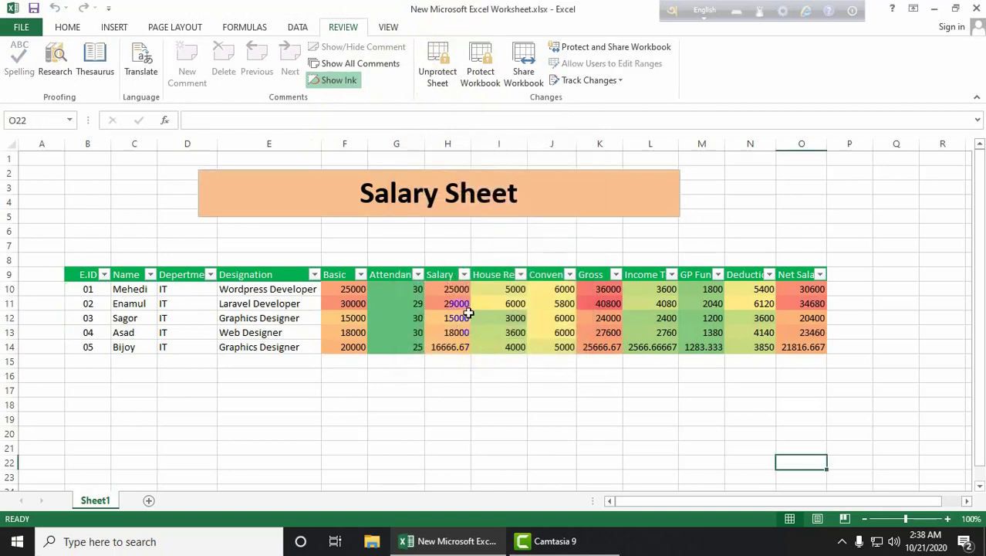
# Step: Unprotect the sheet and protect it again with a password, leaving selection of locked and unlocked cells disallowed
pyautogui.click(436, 65)
pyautogui.click(435, 63)
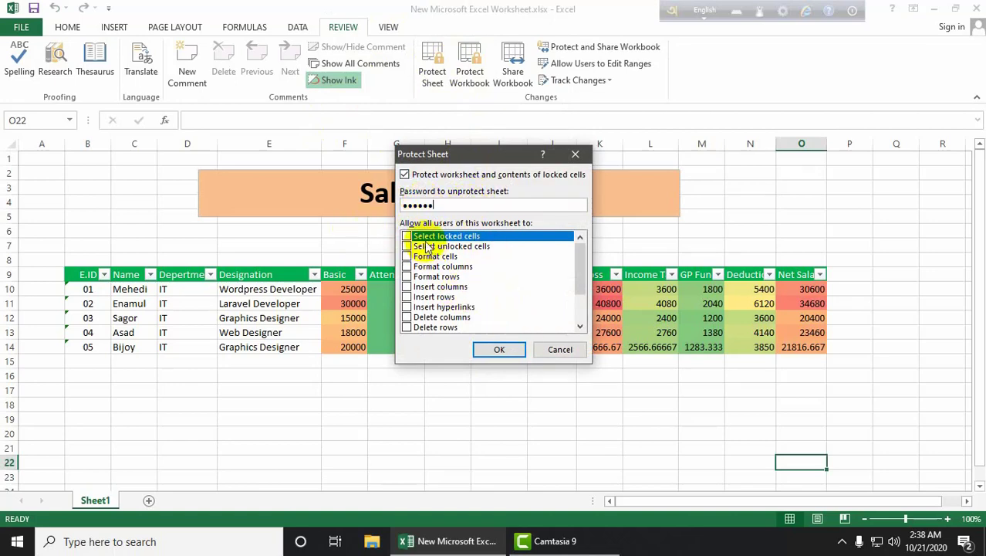
pyautogui.click(486, 352)
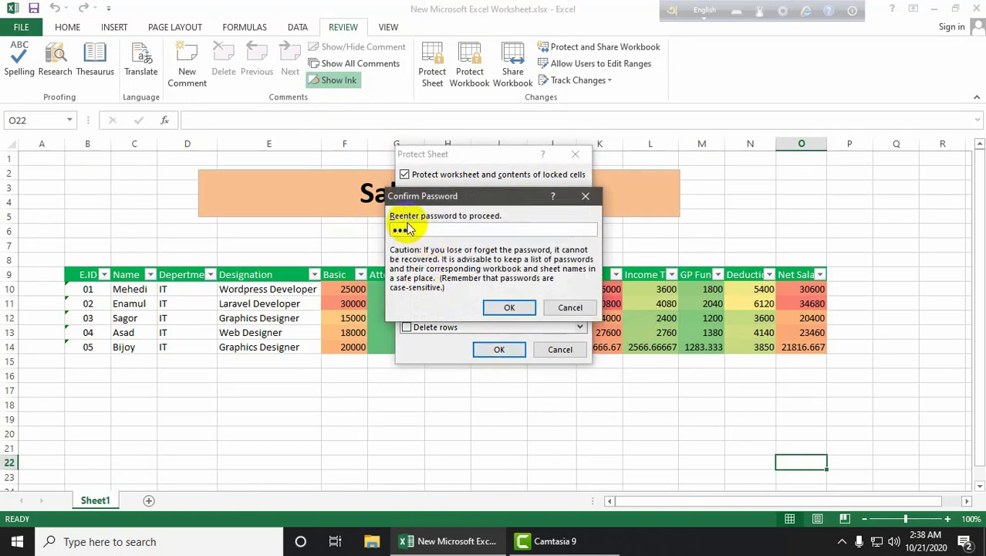
pyautogui.click(503, 306)
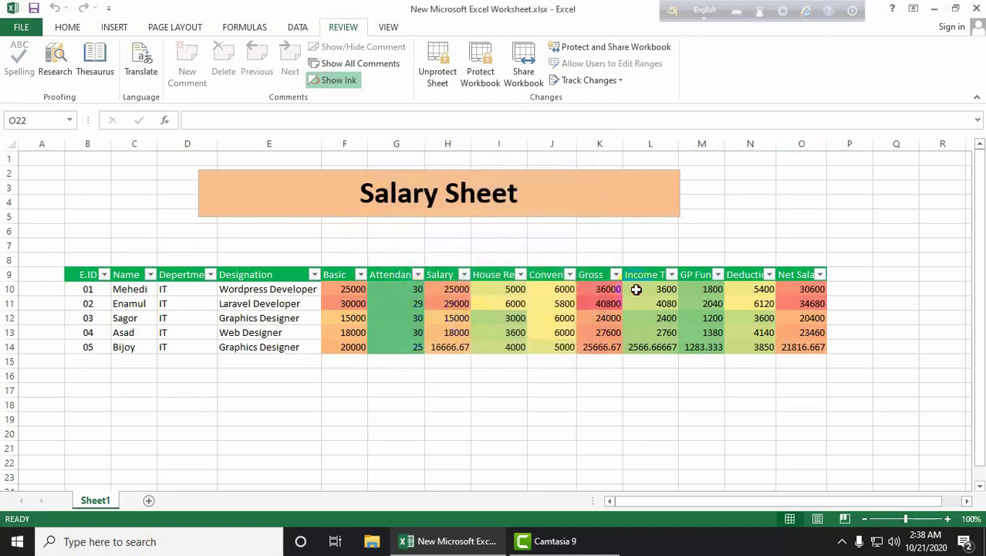
pyautogui.click(824, 310)
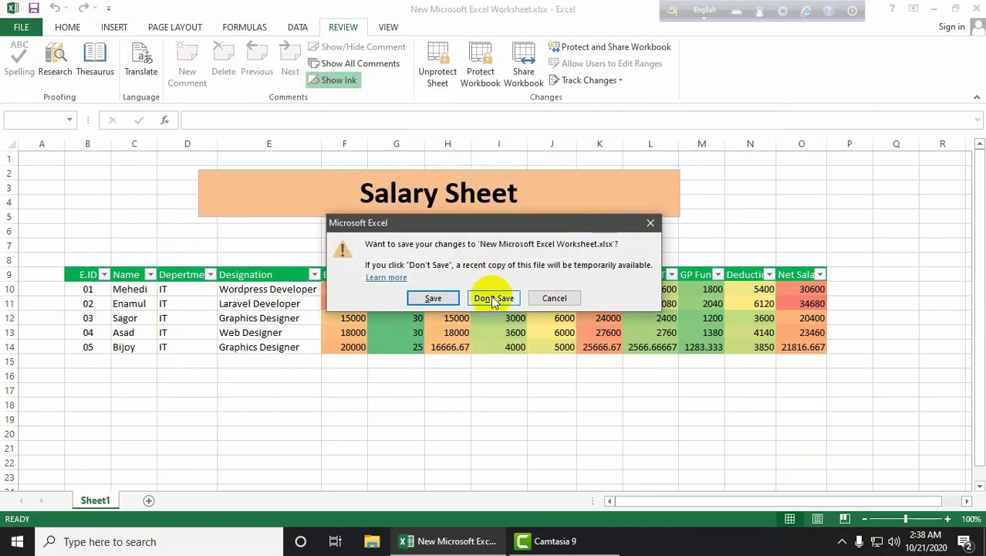
# Step: Save the changes while closing the workbook and reopen New Microsoft Excel Worksheet.xlsx from the desktop
pyautogui.click(433, 297)
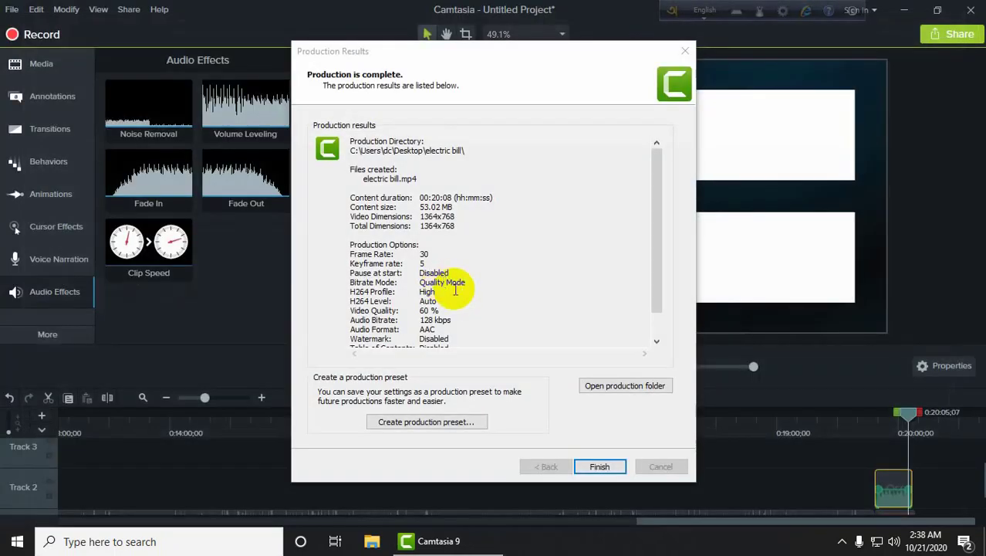
pyautogui.click(600, 467)
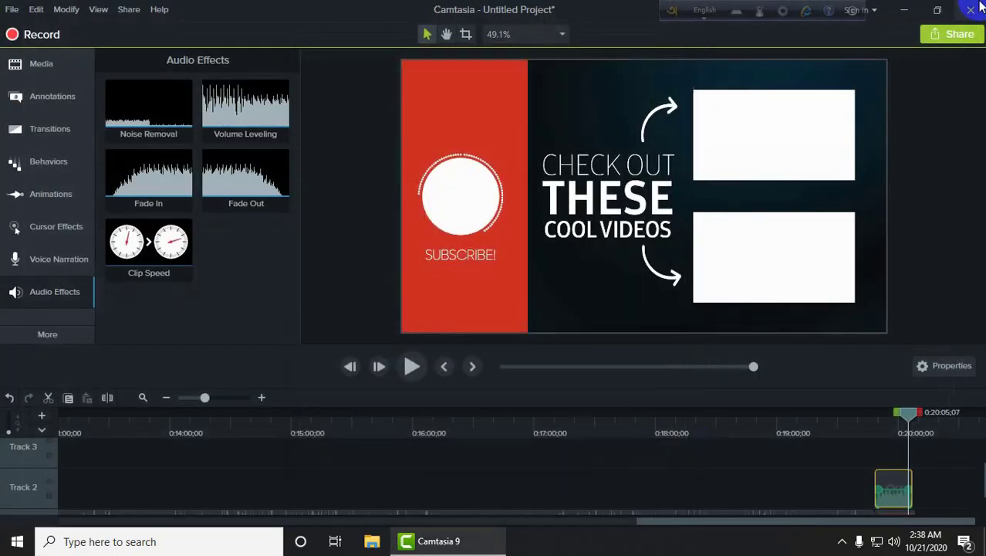
pyautogui.click(908, 8)
pyautogui.rightClick(355, 275)
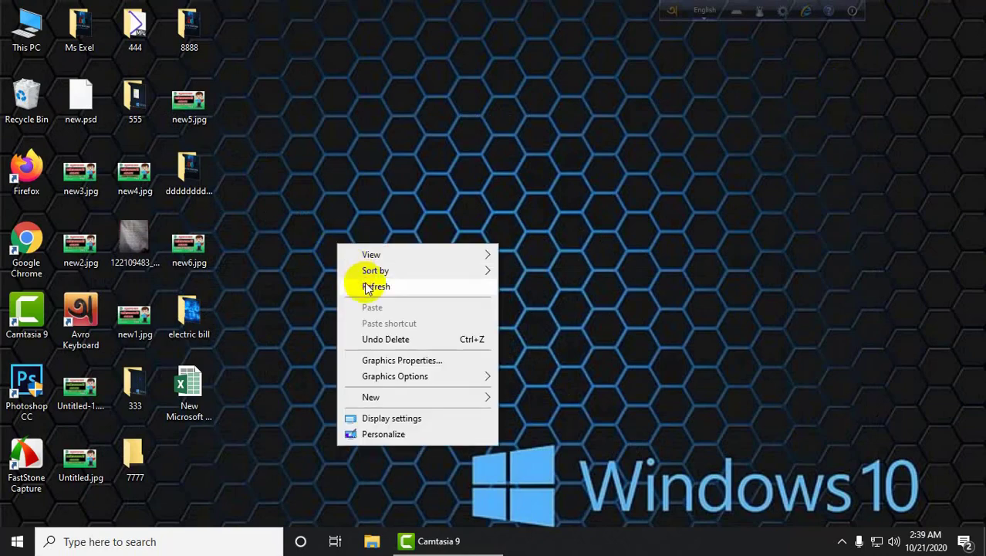
pyautogui.click(360, 285)
pyautogui.doubleClick(193, 392)
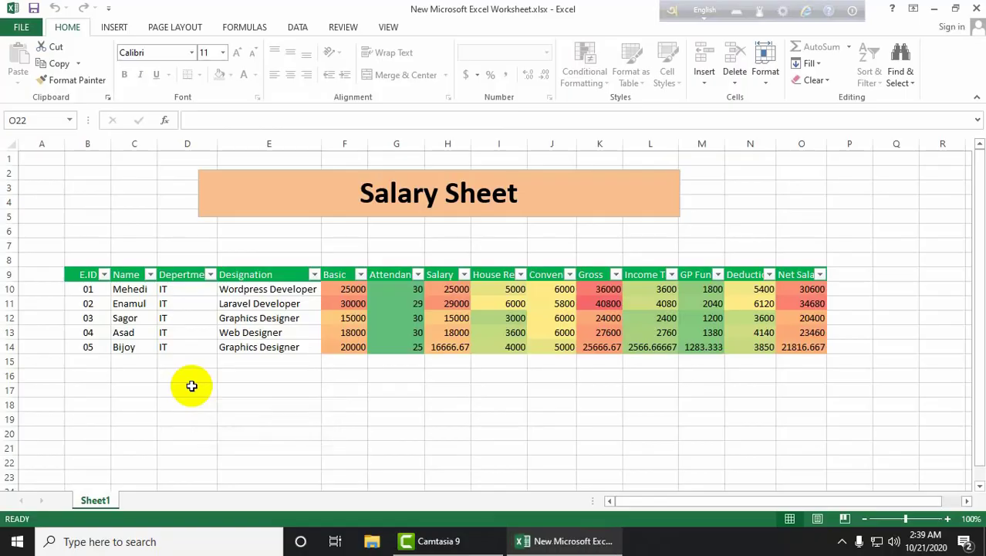
# Step: Try to edit the Basic salary of employee 01 and unprotect the sheet by entering the sheet password
pyautogui.doubleClick(335, 288)
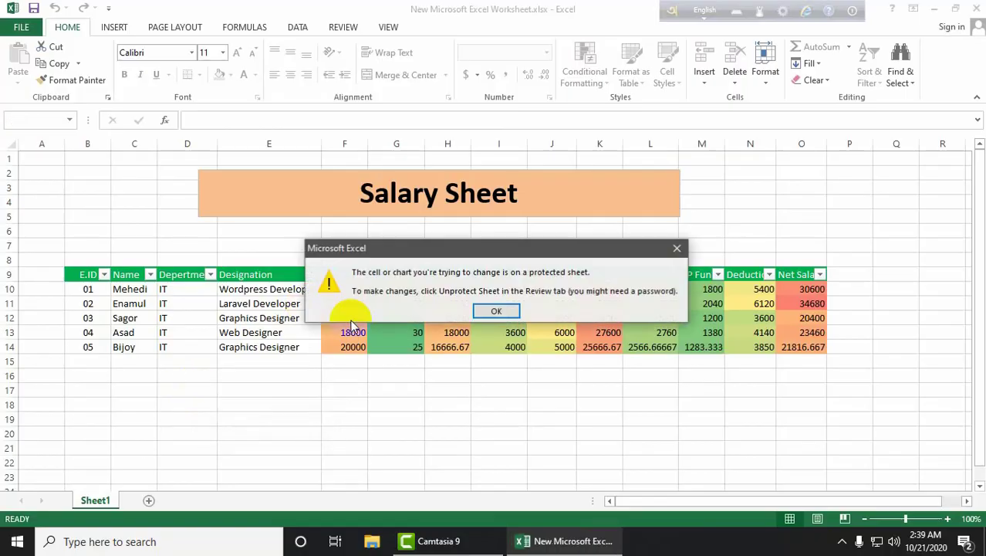
pyautogui.click(496, 308)
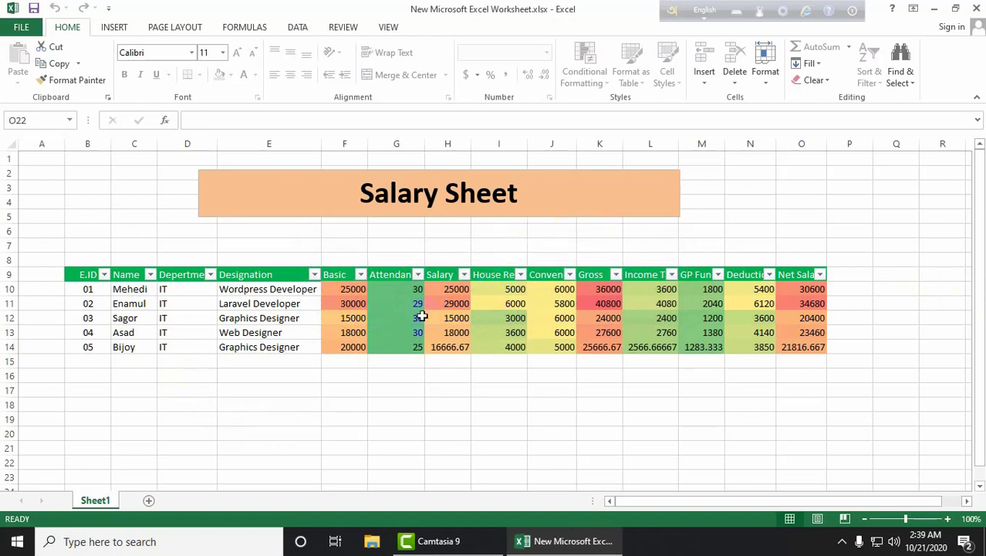
pyautogui.click(337, 27)
pyautogui.click(438, 68)
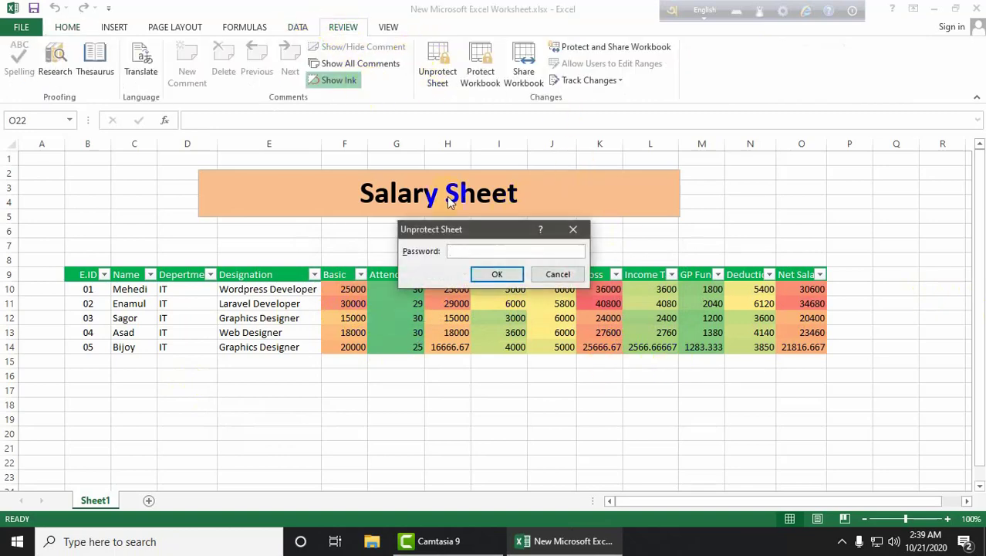
pyautogui.click(468, 250)
pyautogui.click(464, 253)
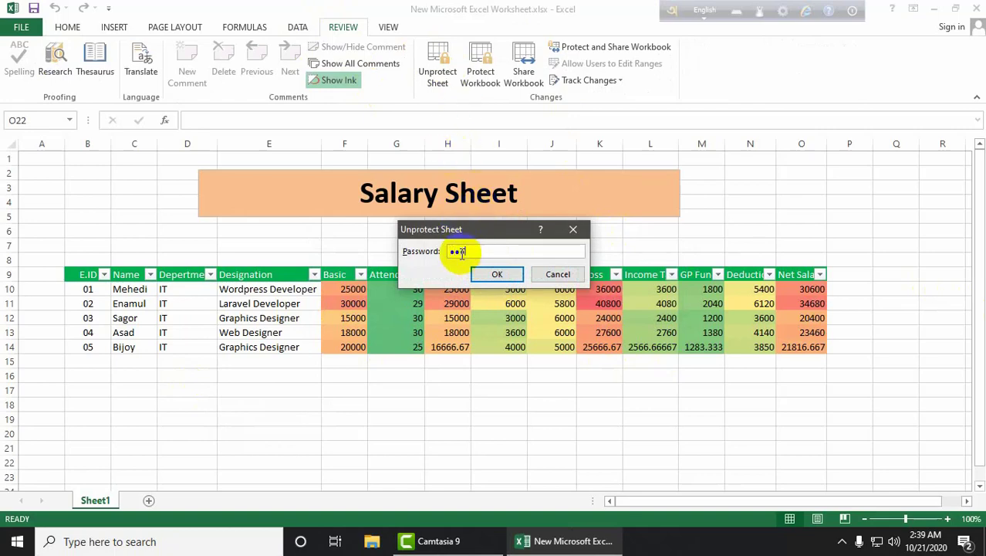
pyautogui.click(496, 273)
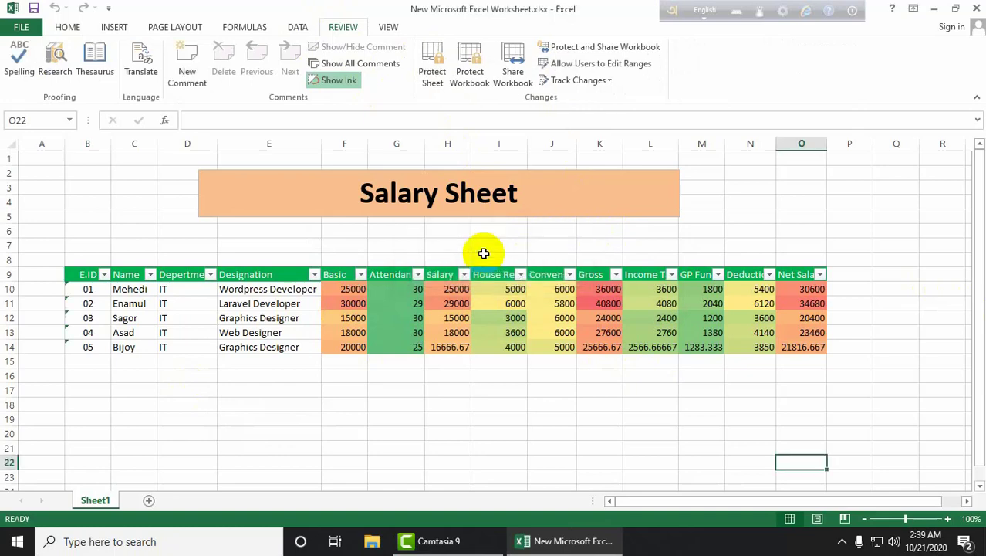
# Step: Check cell selection across the unprotected salary table and examine the formulas in its calculated columns
pyautogui.click(501, 317)
pyautogui.click(501, 332)
pyautogui.click(598, 332)
pyautogui.click(702, 332)
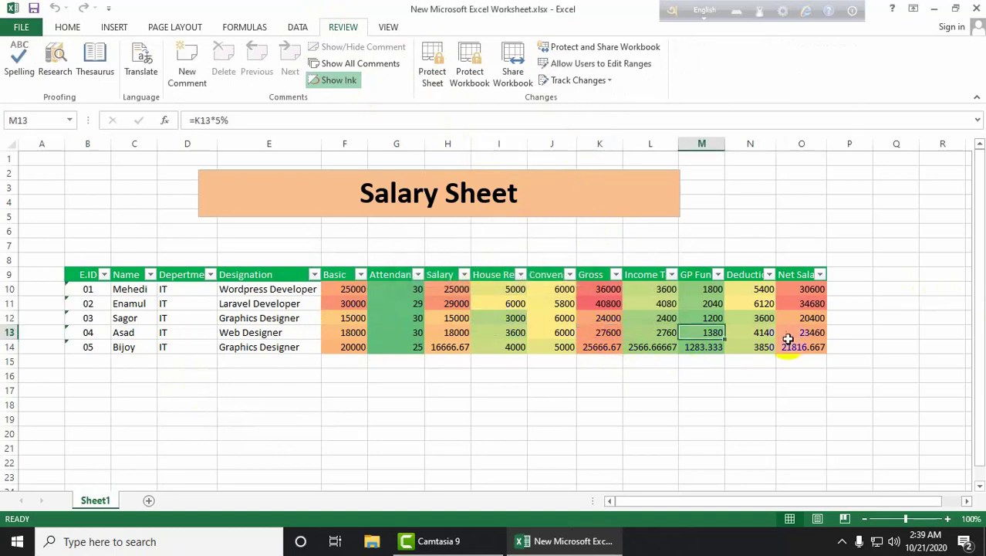
pyautogui.click(801, 332)
pyautogui.click(638, 347)
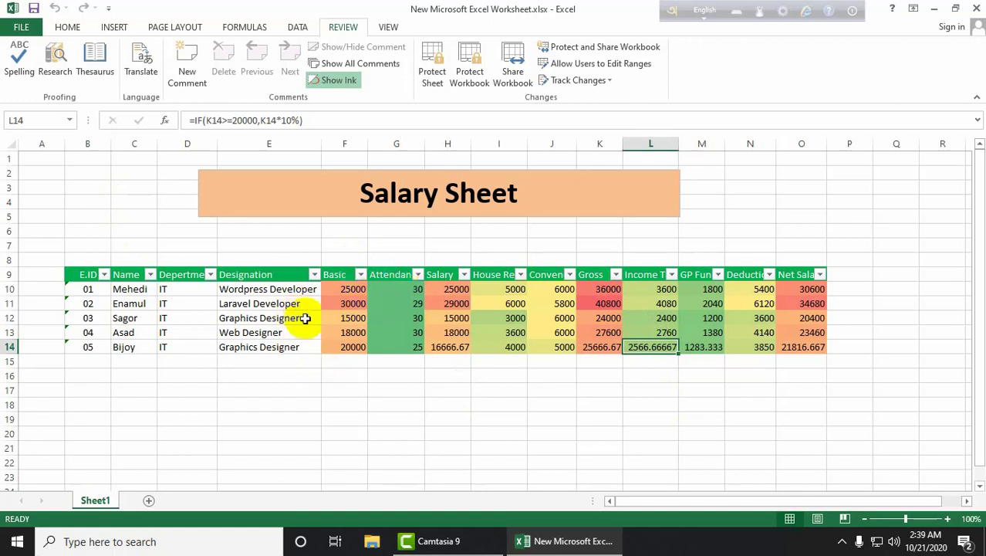
pyautogui.click(419, 324)
pyautogui.click(475, 320)
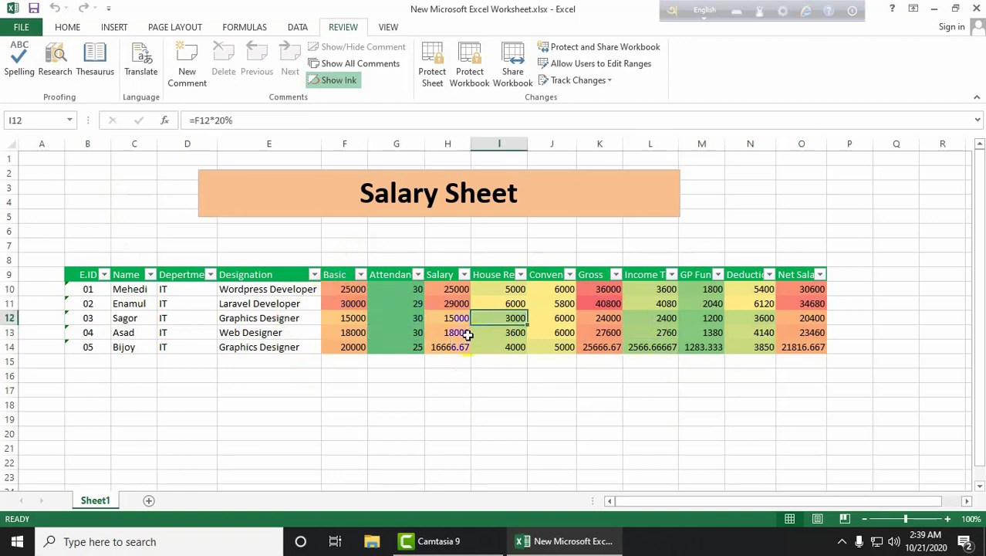
pyautogui.click(461, 346)
pyautogui.click(527, 332)
pyautogui.click(603, 332)
pyautogui.click(542, 333)
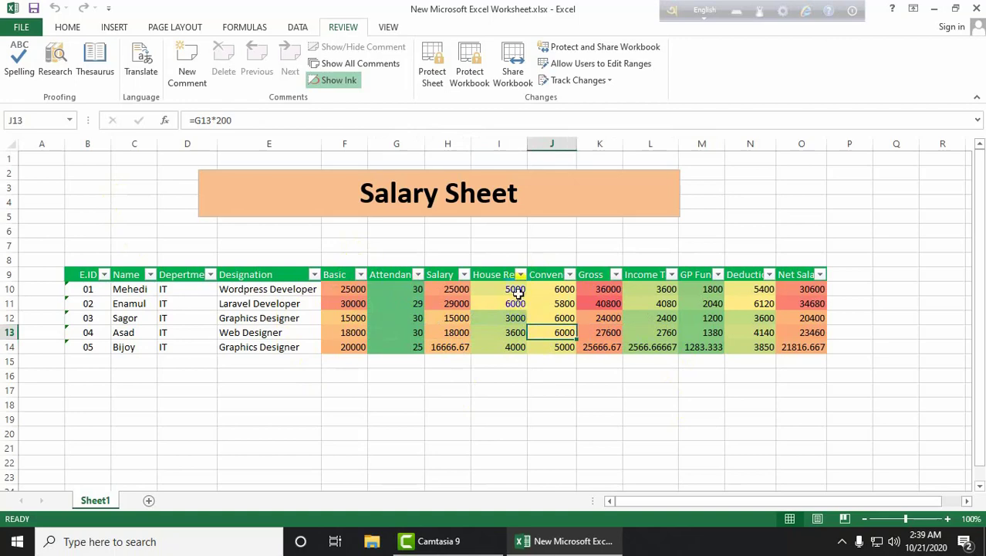
pyautogui.click(513, 330)
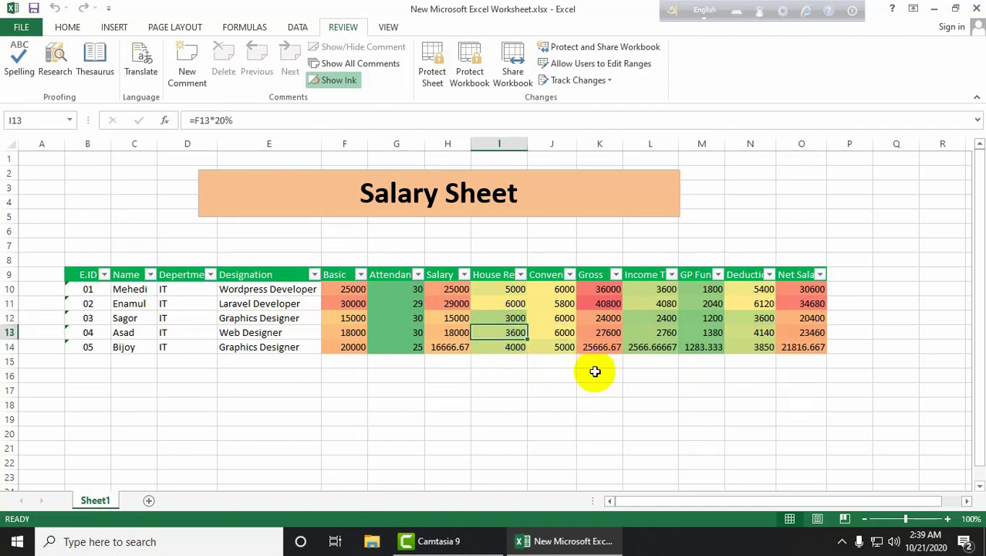
pyautogui.click(841, 541)
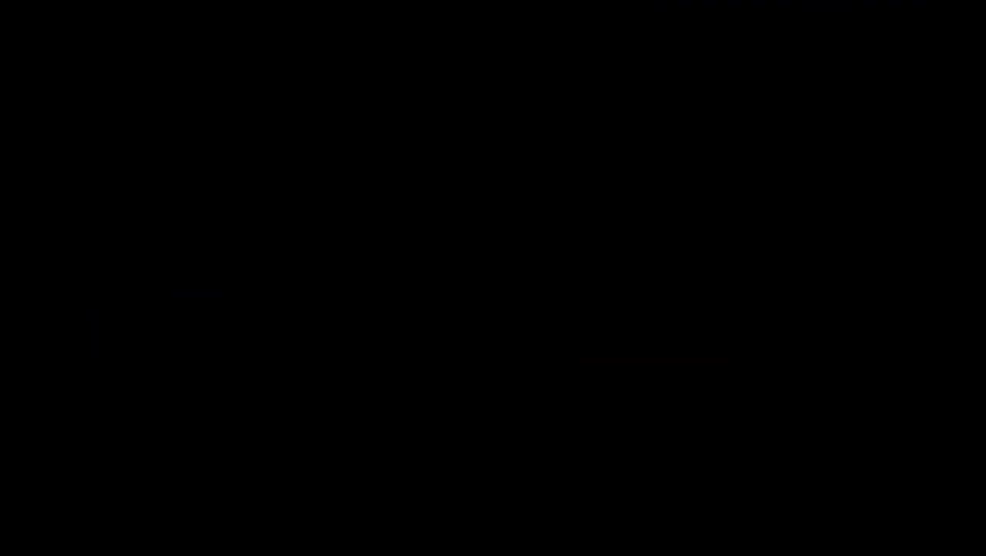